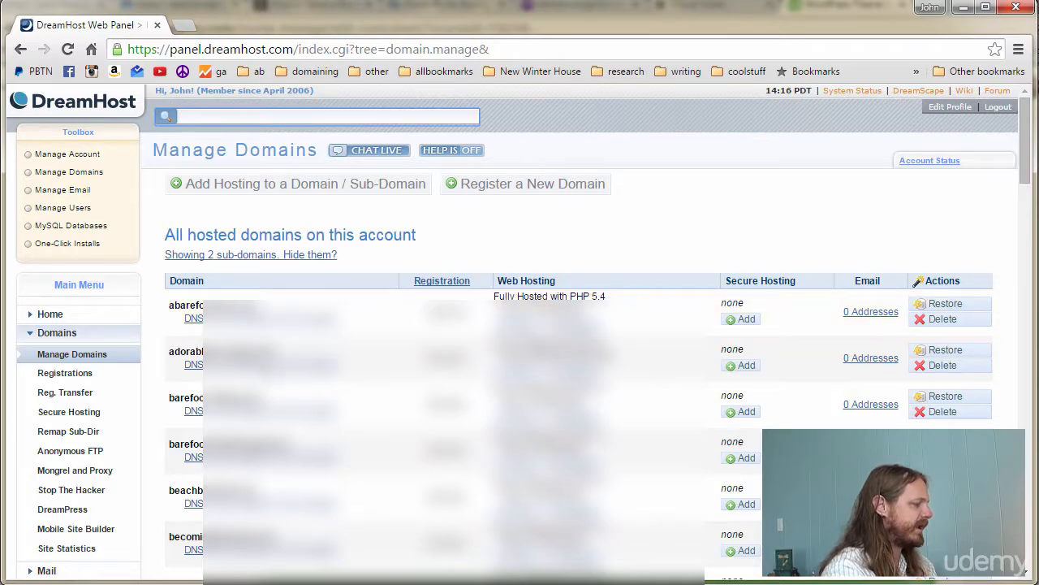
- Switch from the DreamHost Manage Domains page over to FileZilla
key(alt+Tab)
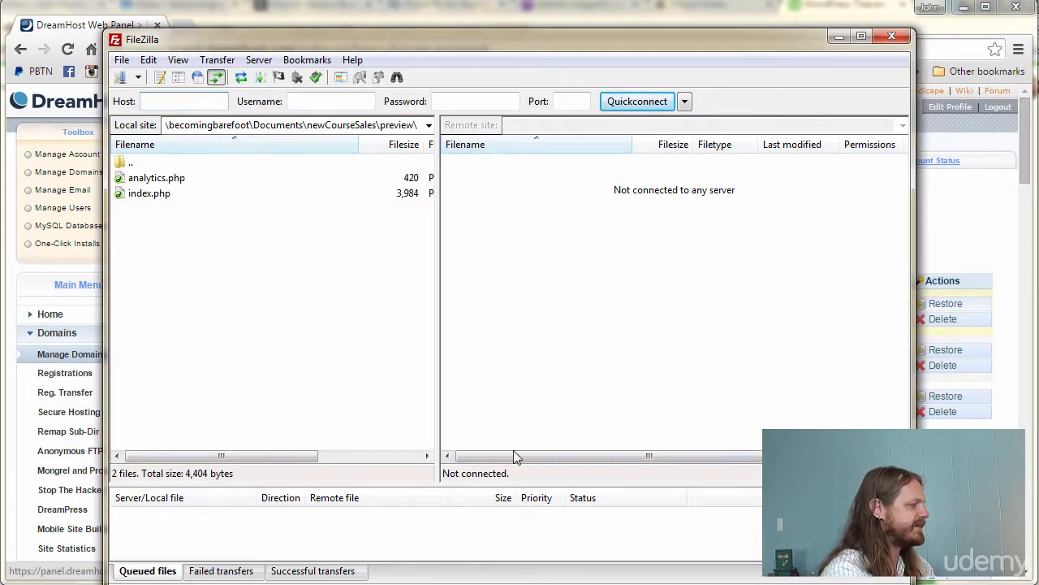
- Reposition FileZilla, dismiss the new-version notice, and bring up the Site Manager
drag(438, 46, 443, 28)
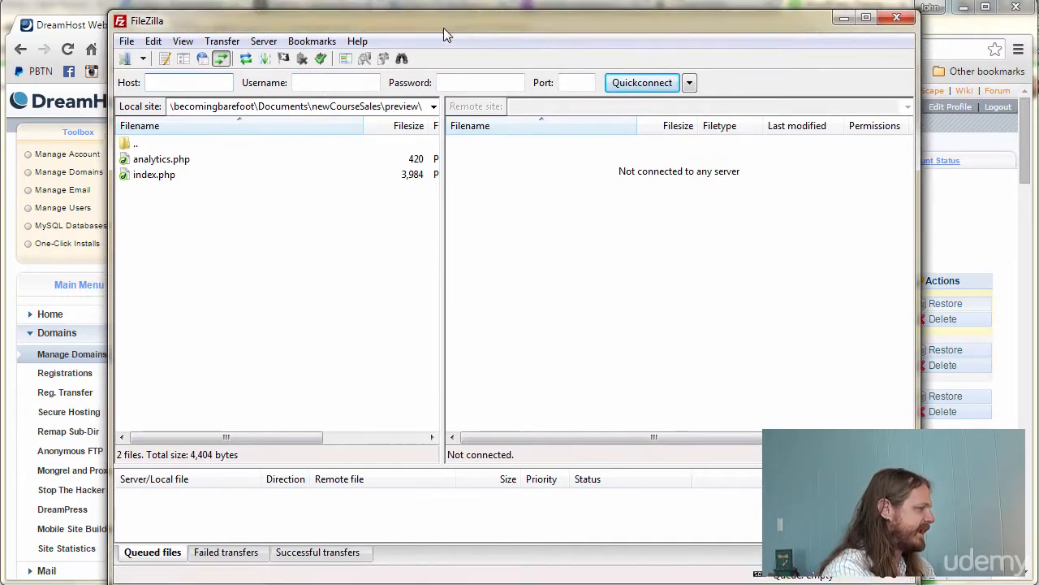
click(143, 60)
click(141, 60)
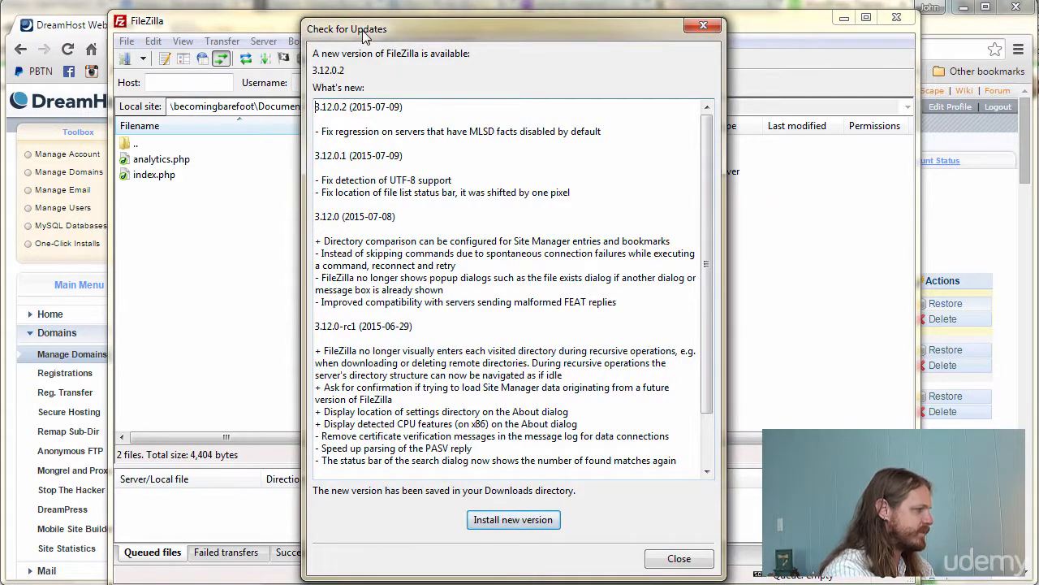
click(687, 562)
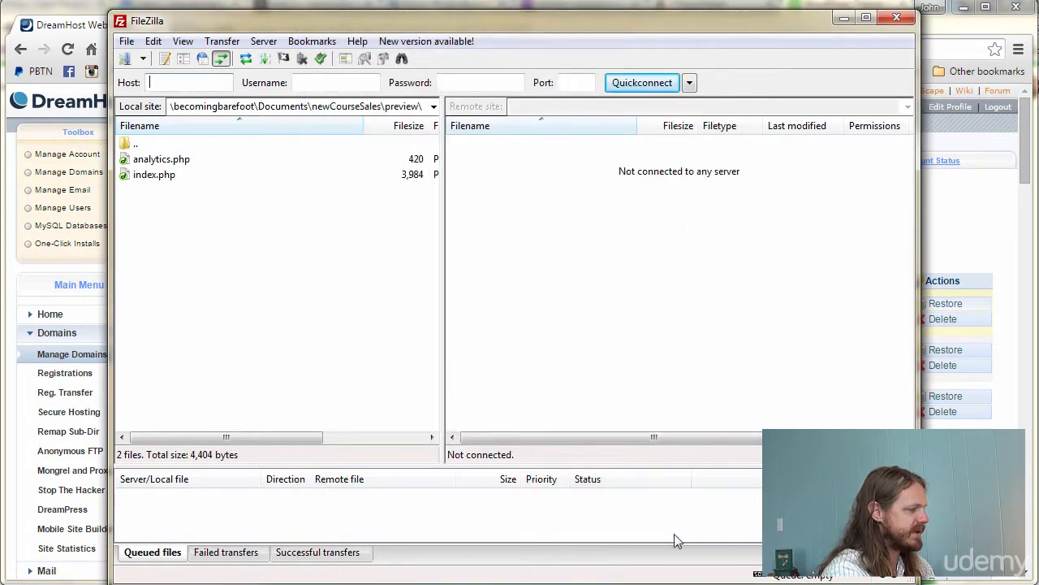
click(126, 58)
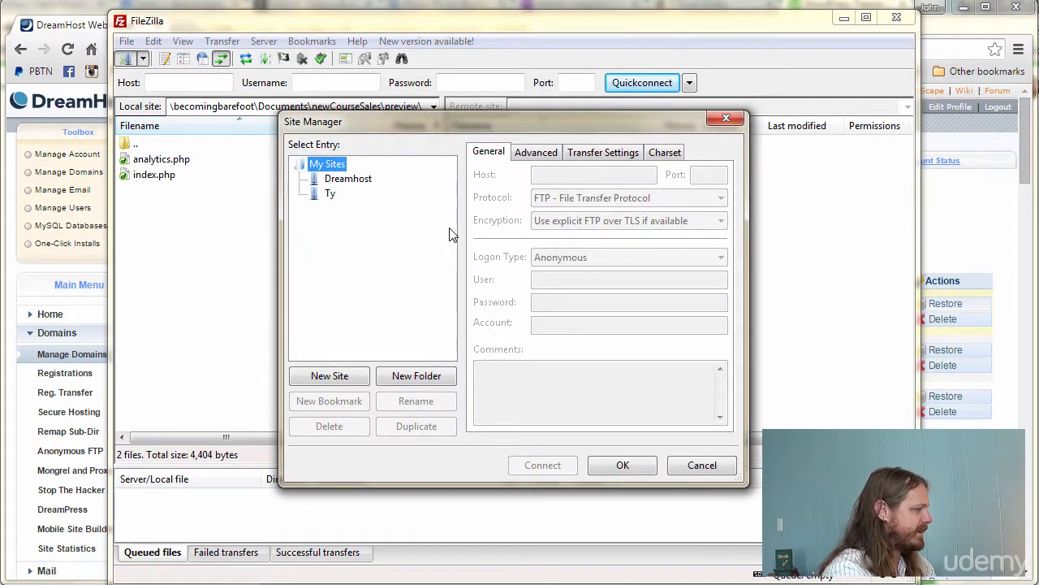
- Create site DreamhostTest with port 21 and host SERVER.dreamhost.com, then return to the DreamHost panel
click(348, 380)
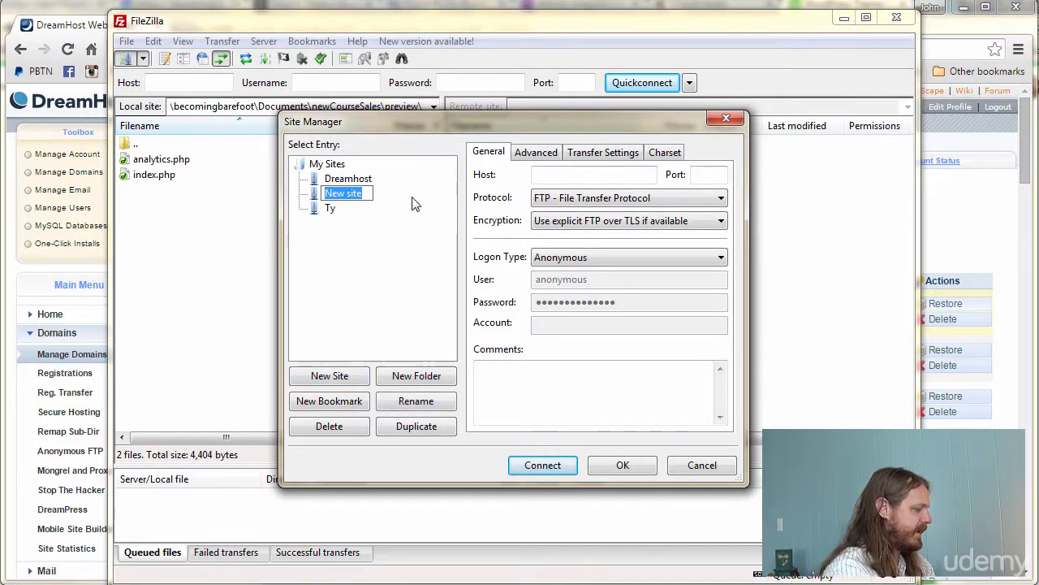
text(Dreamh)
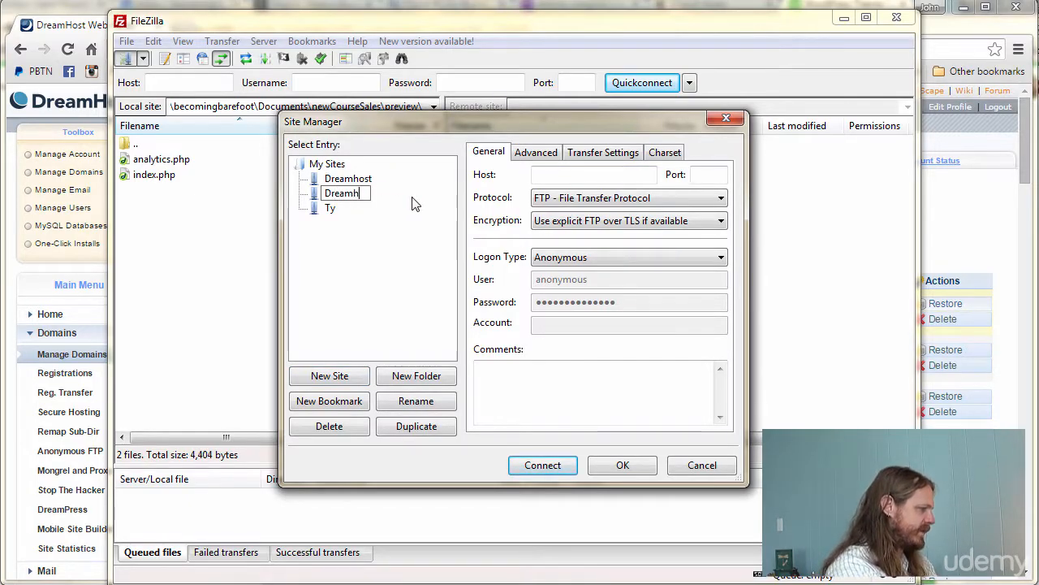
text(ostTest)
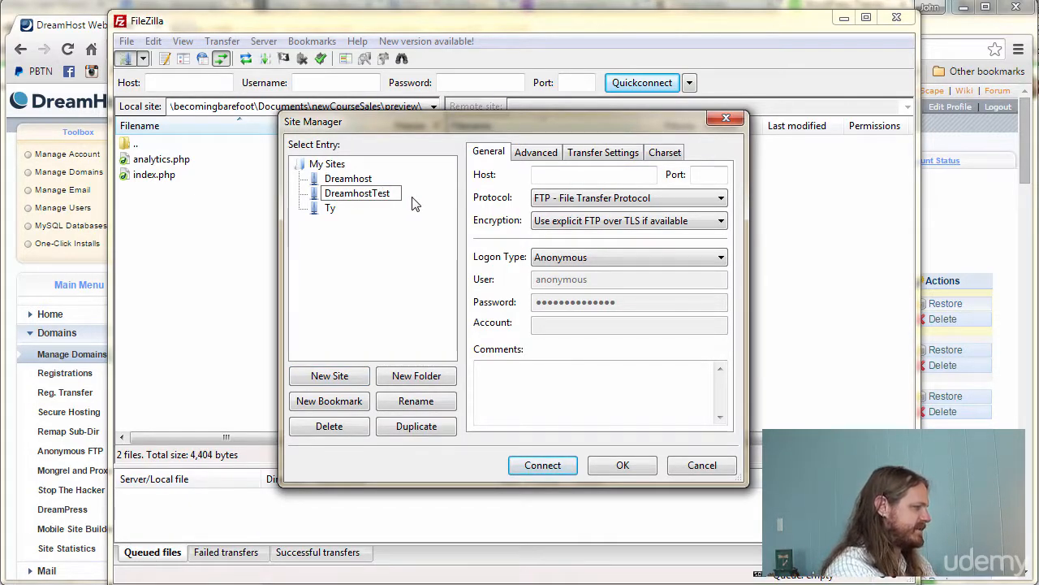
key(Return)
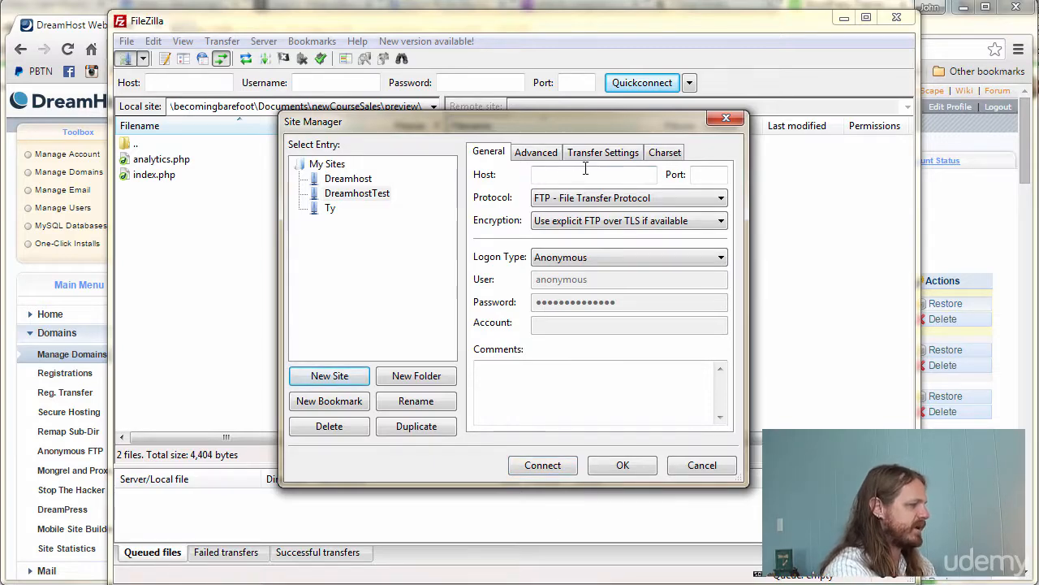
click(596, 178)
click(713, 175)
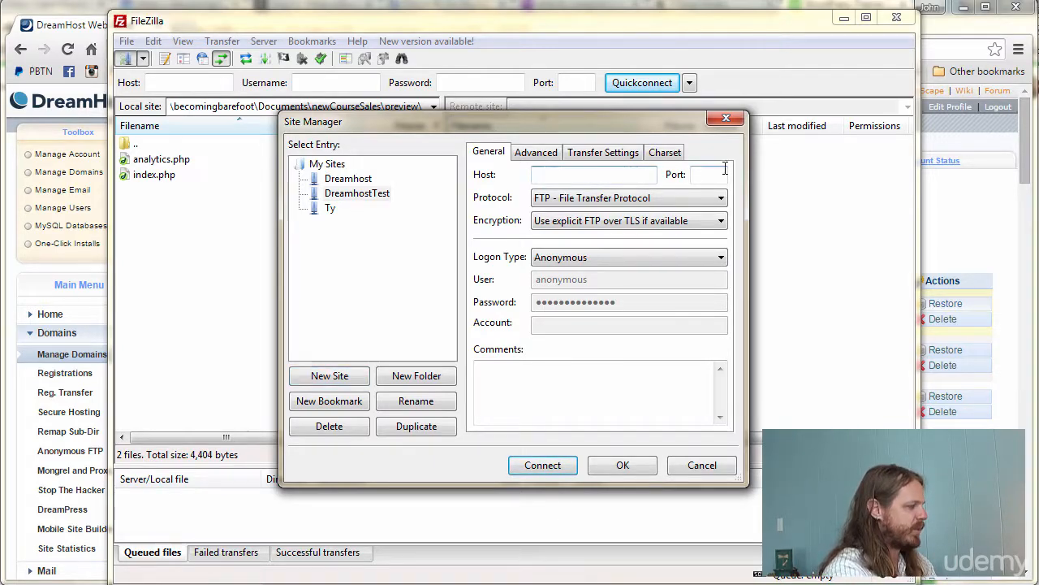
text(21)
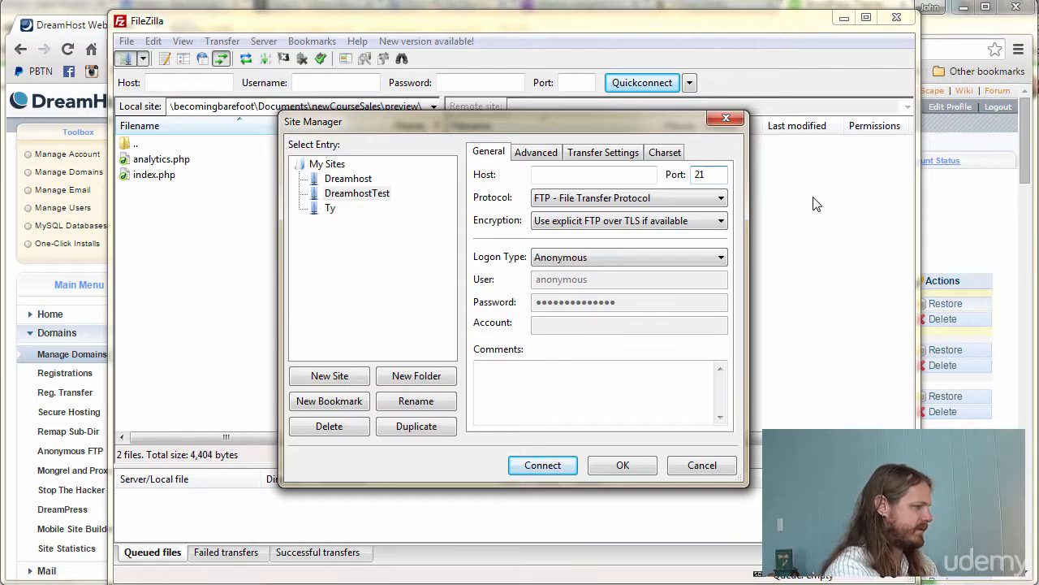
click(586, 175)
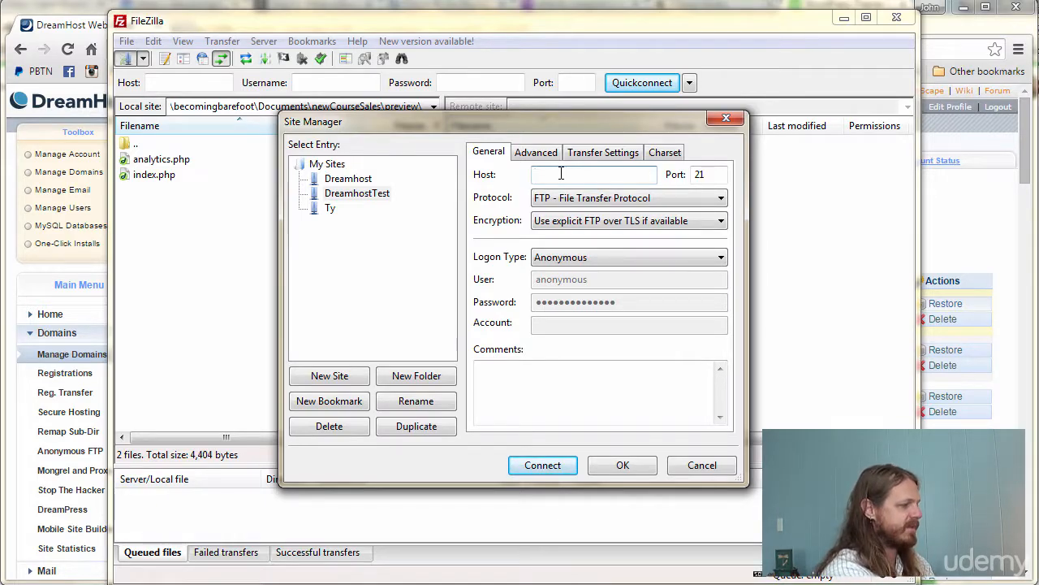
text(SERV)
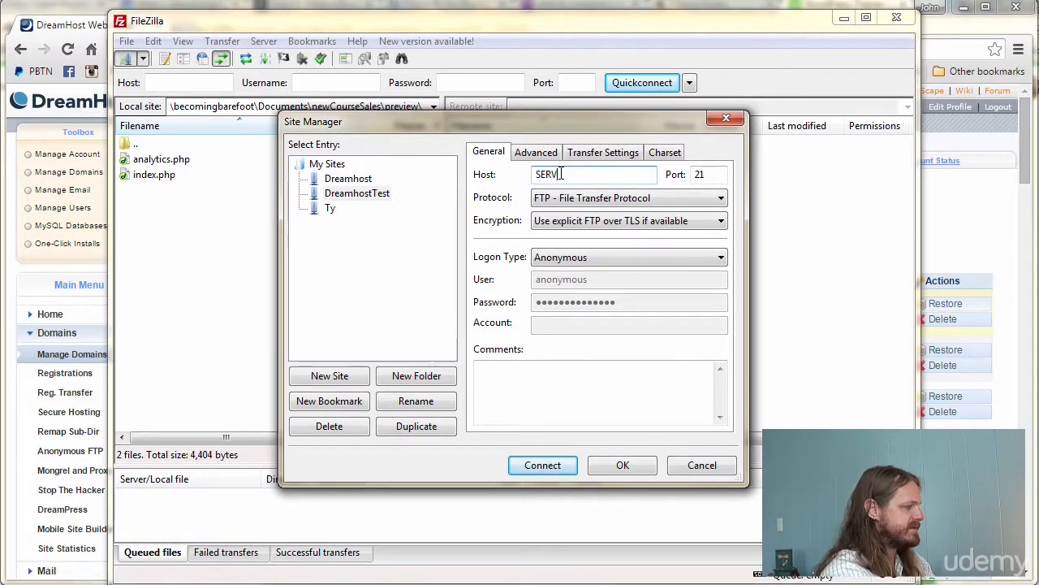
text(ER)
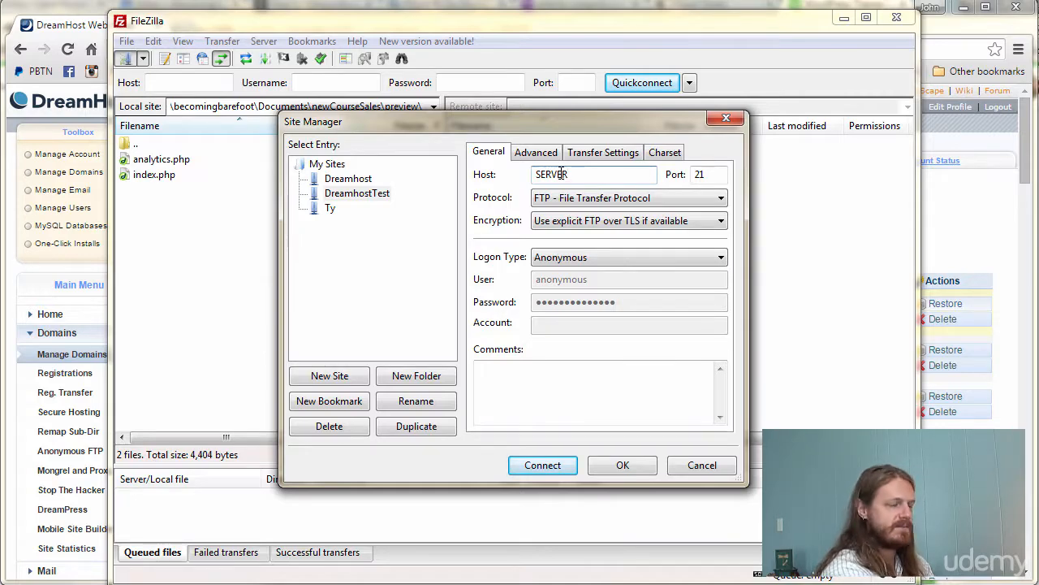
text(.dre)
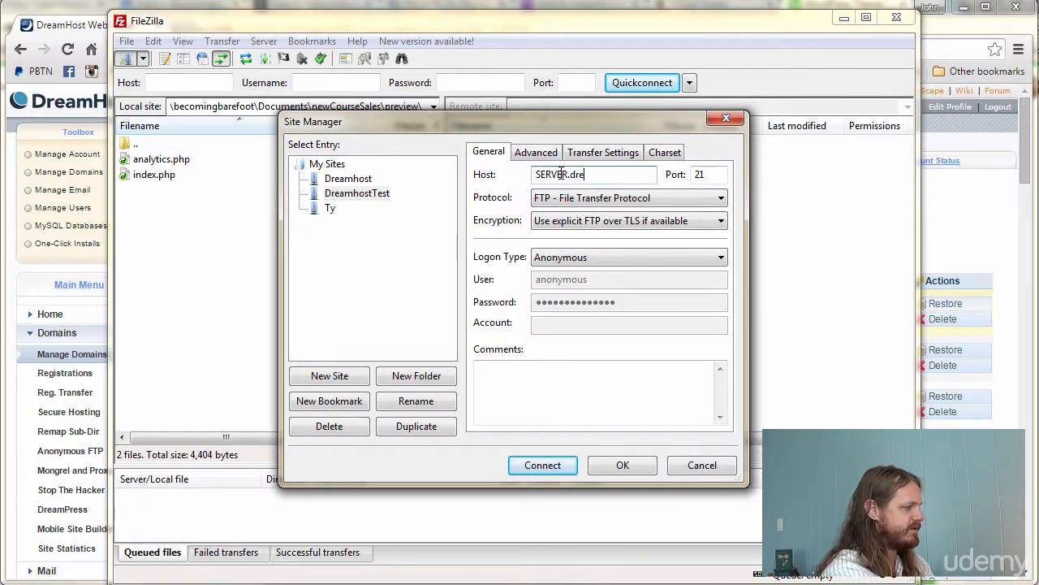
text(amhost.com)
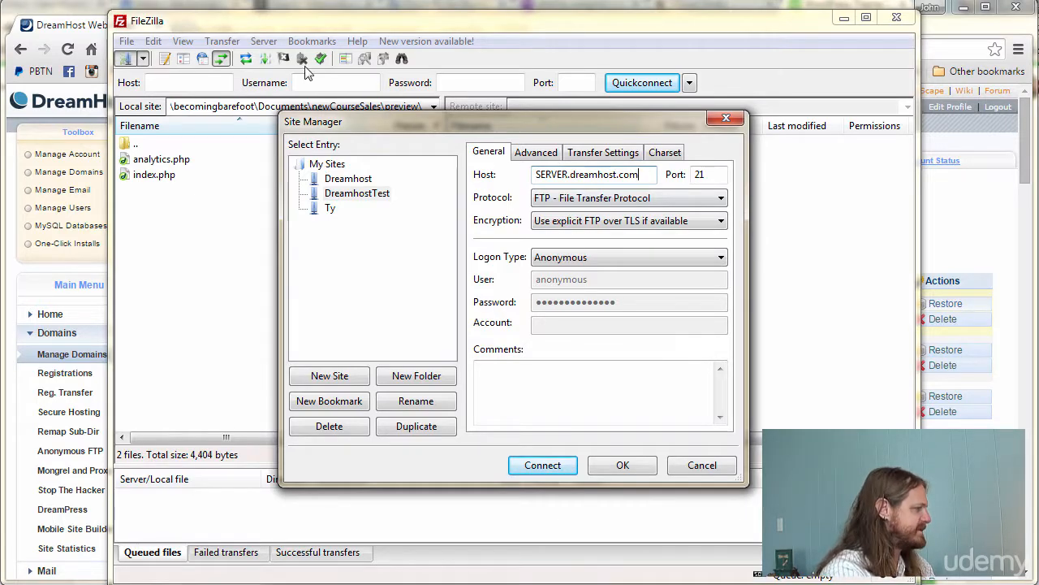
click(78, 32)
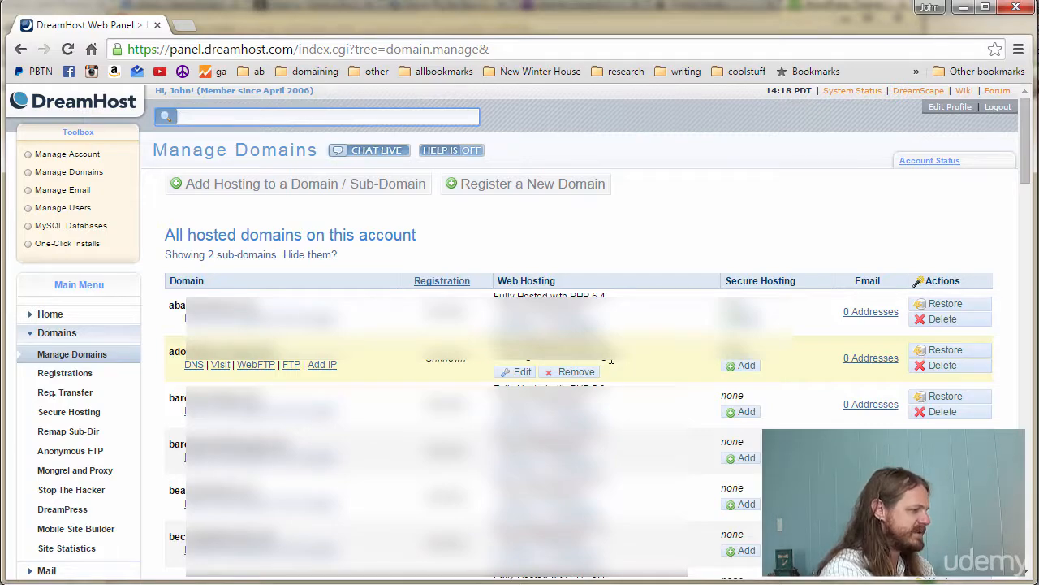
- Open the domain's Fully Hosted settings to find its server (tubin), then return to FileZilla
drag(610, 360, 525, 359)
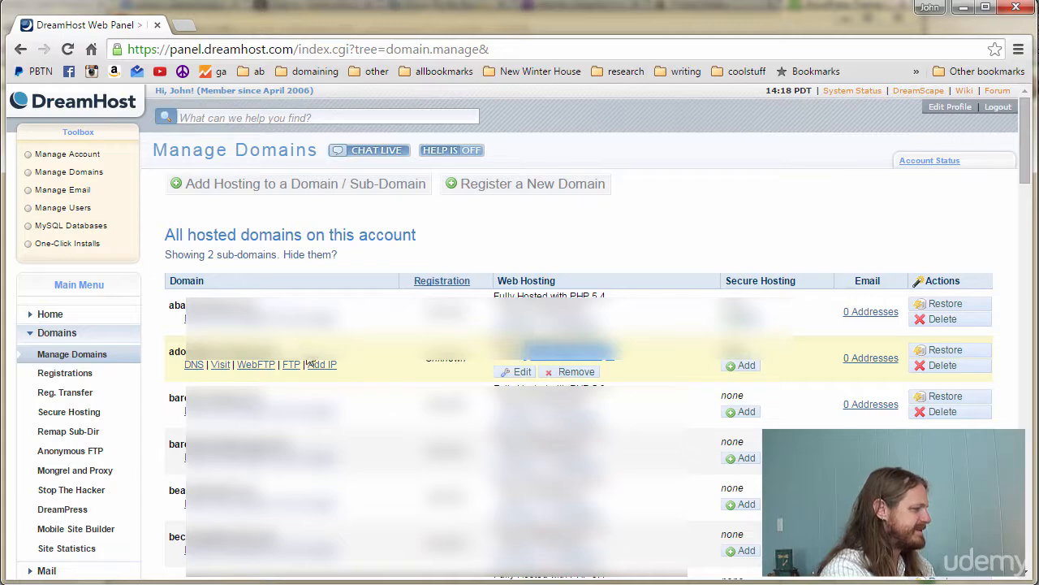
click(516, 372)
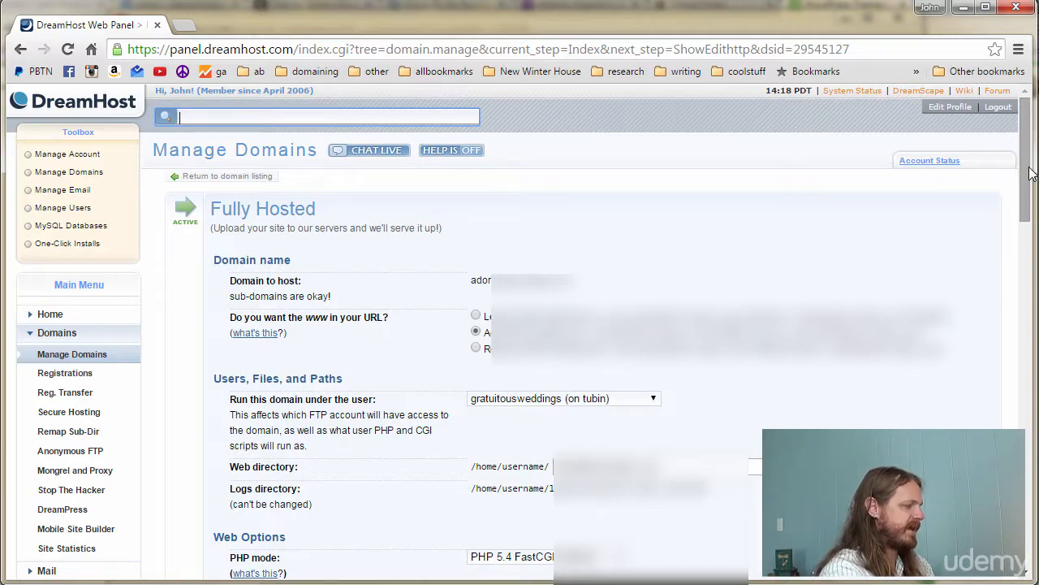
mouse_move(1027, 167)
mouse_down()
mouse_move(1031, 330)
mouse_move(1030, 162)
mouse_up()
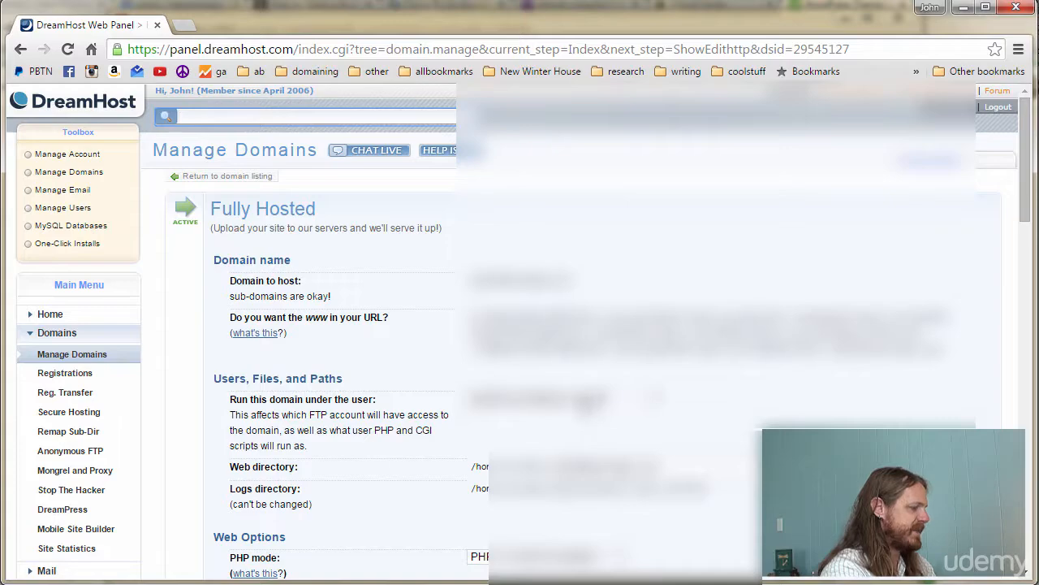
key(alt+Tab)
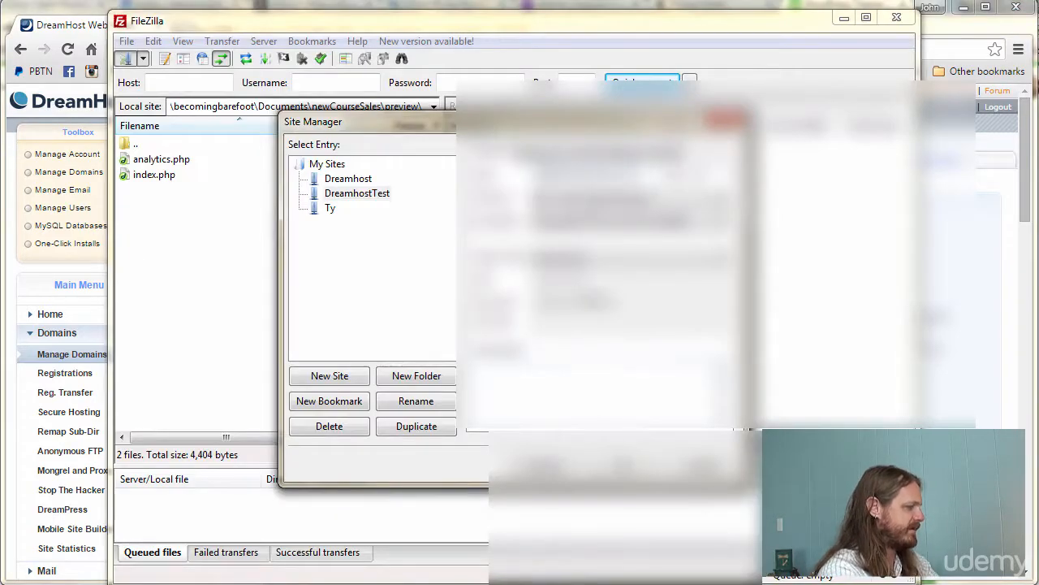
- Set the host to tubin.dreamhost.com, logon type Normal, and enter the FTP username and password
drag(570, 174, 514, 178)
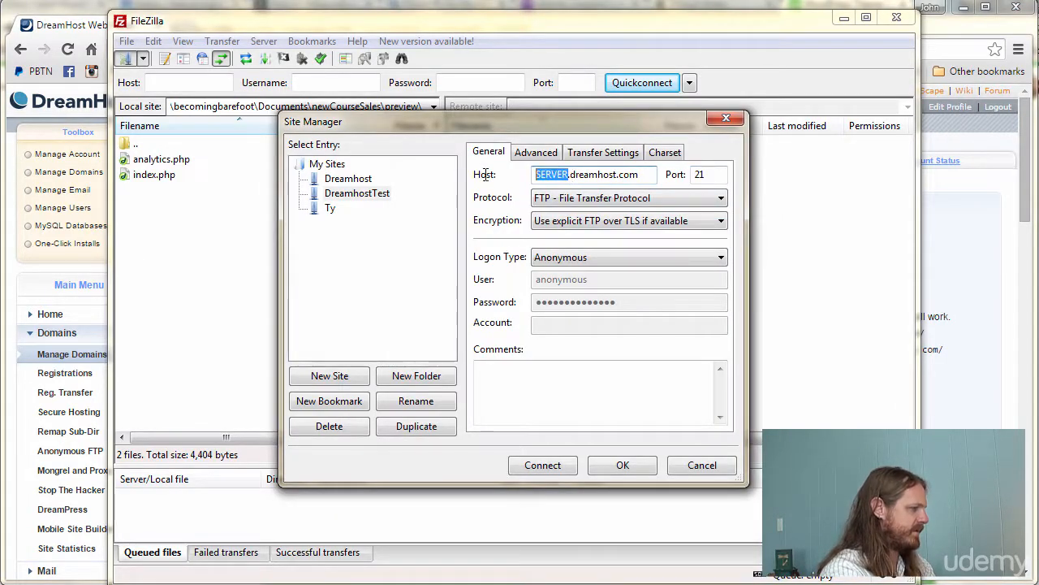
text(tubin)
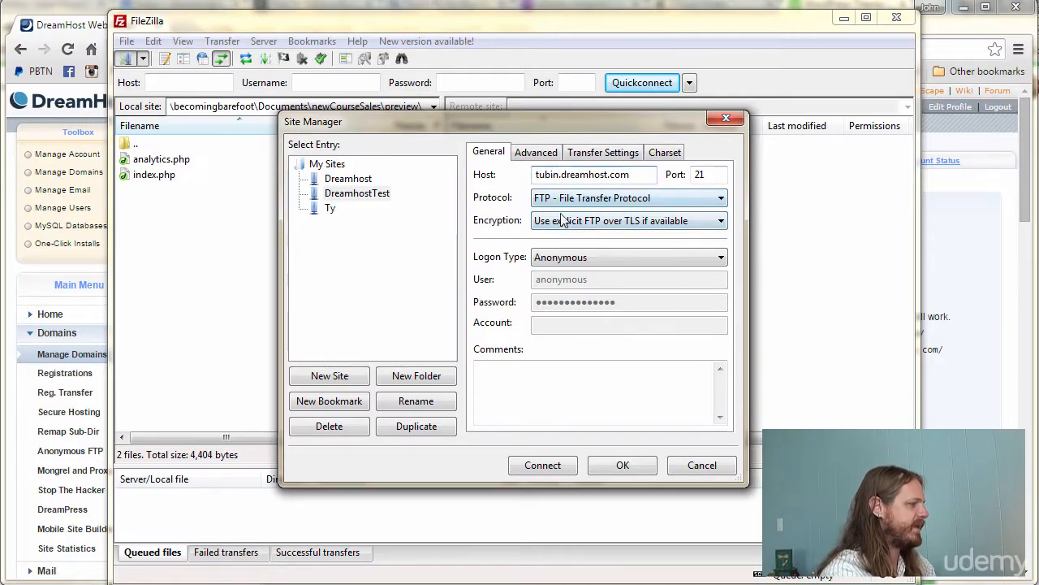
click(718, 175)
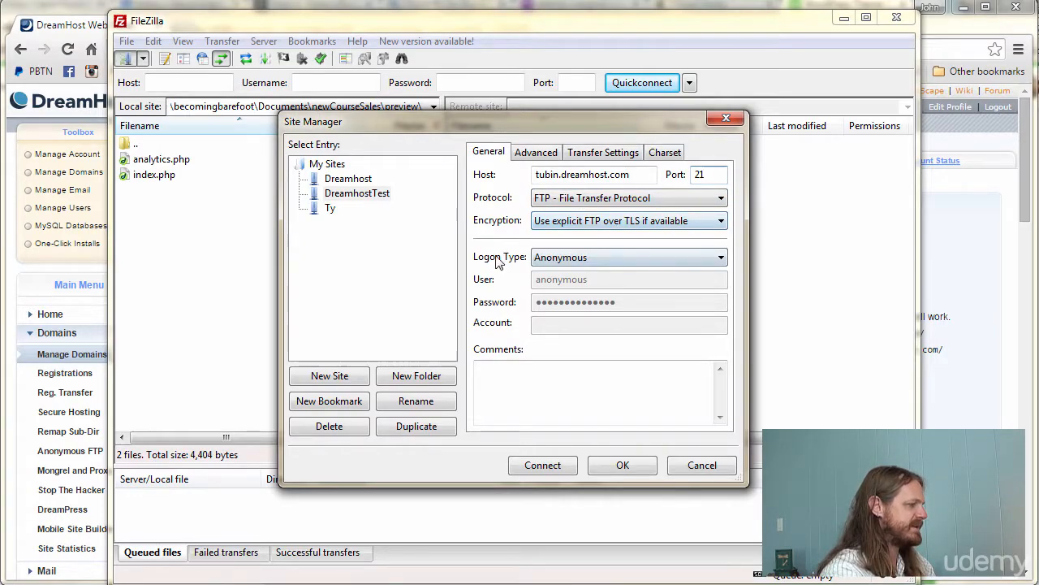
click(552, 257)
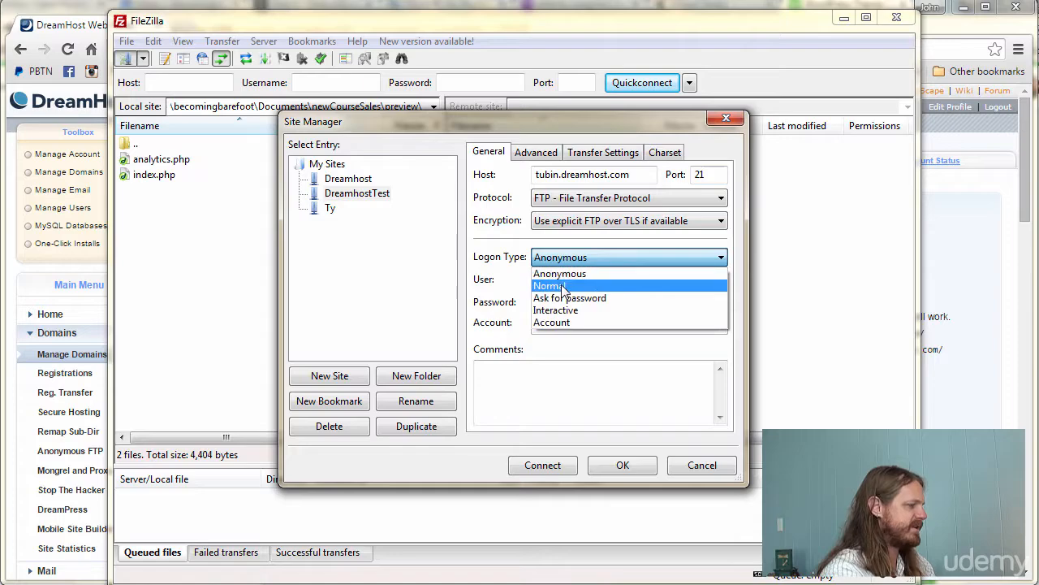
click(601, 282)
drag(605, 280, 487, 274)
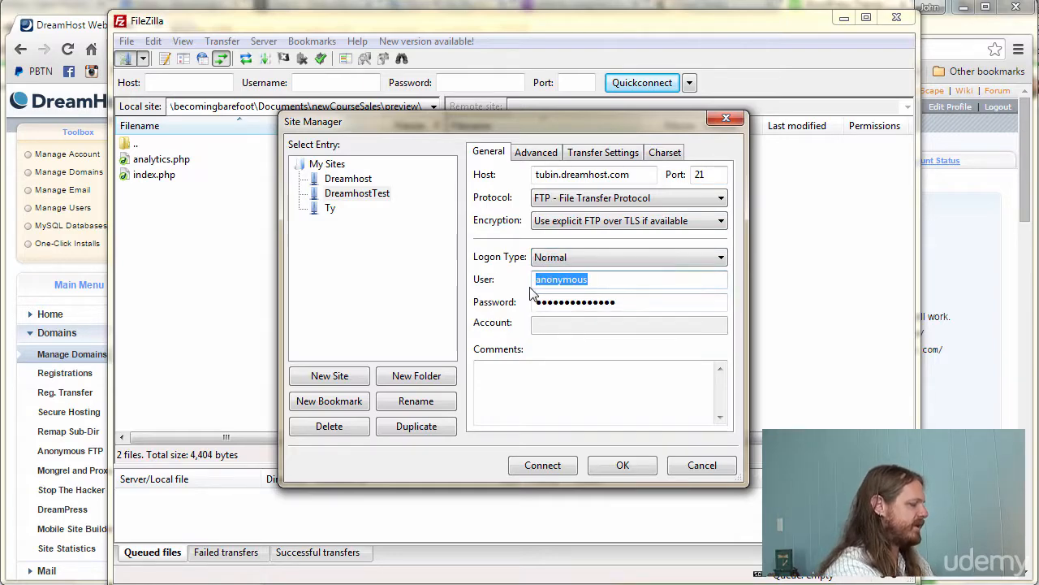
text(gratuitousweddings)
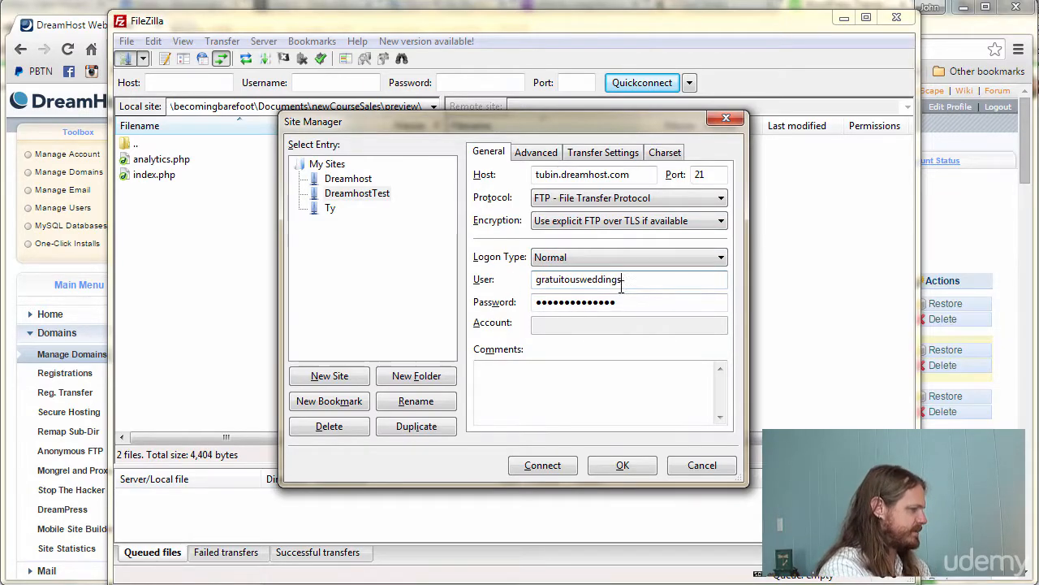
key(Tab)
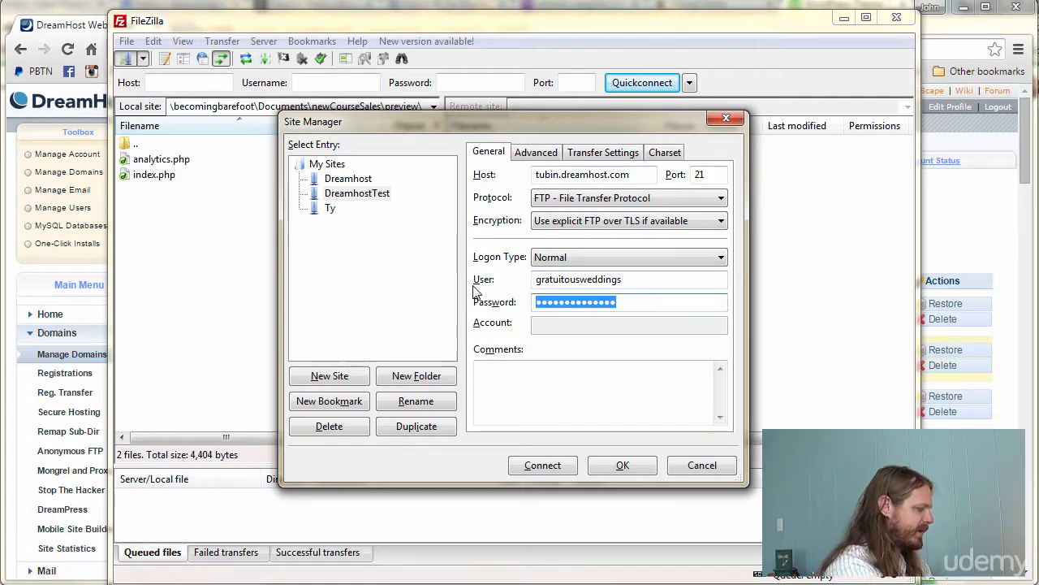
text(****)
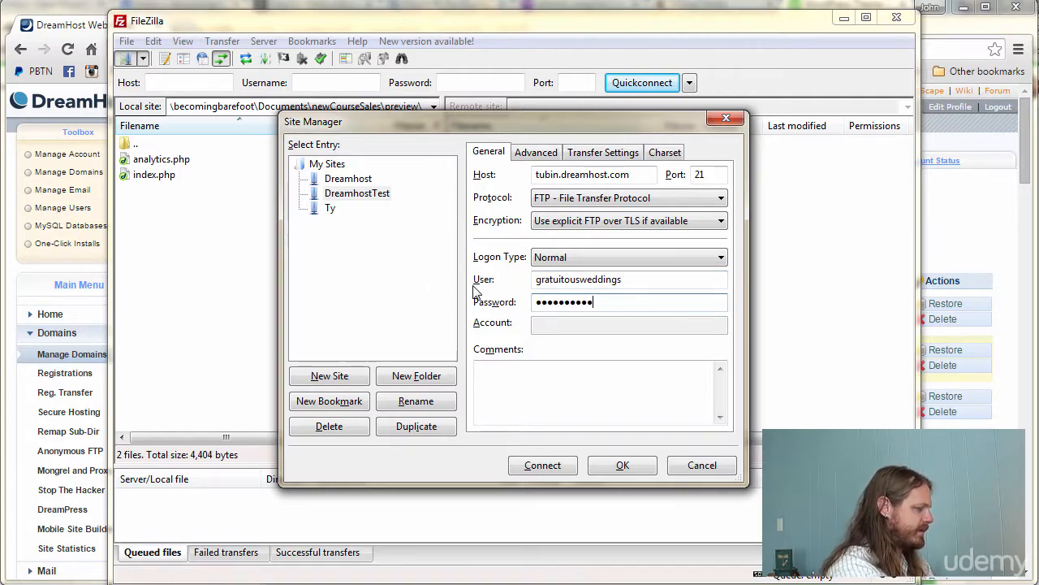
text(••••)
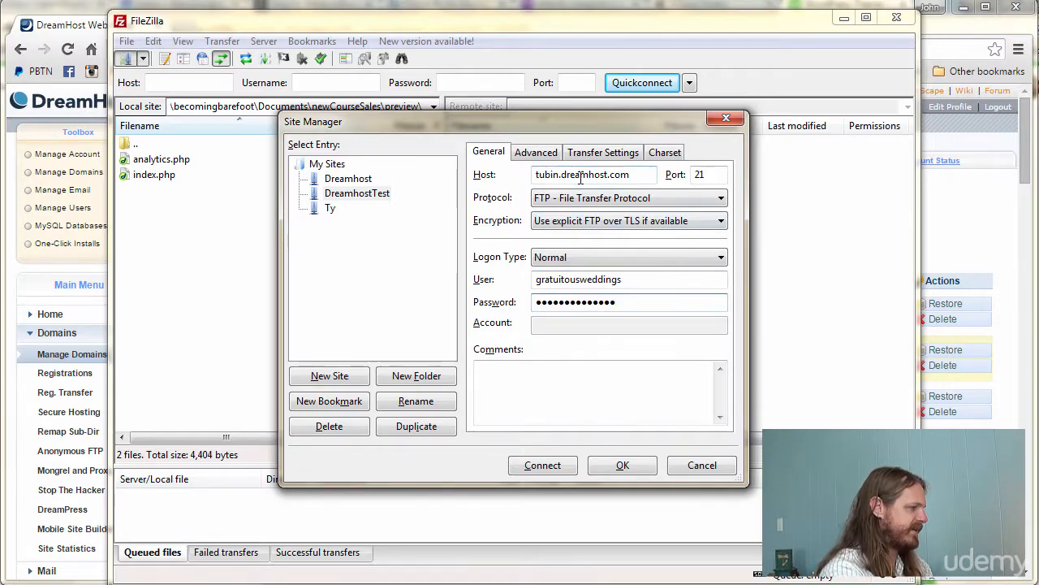
- Review the Advanced and Transfer Settings tabs, then save the DreamhostTest site with OK
click(536, 156)
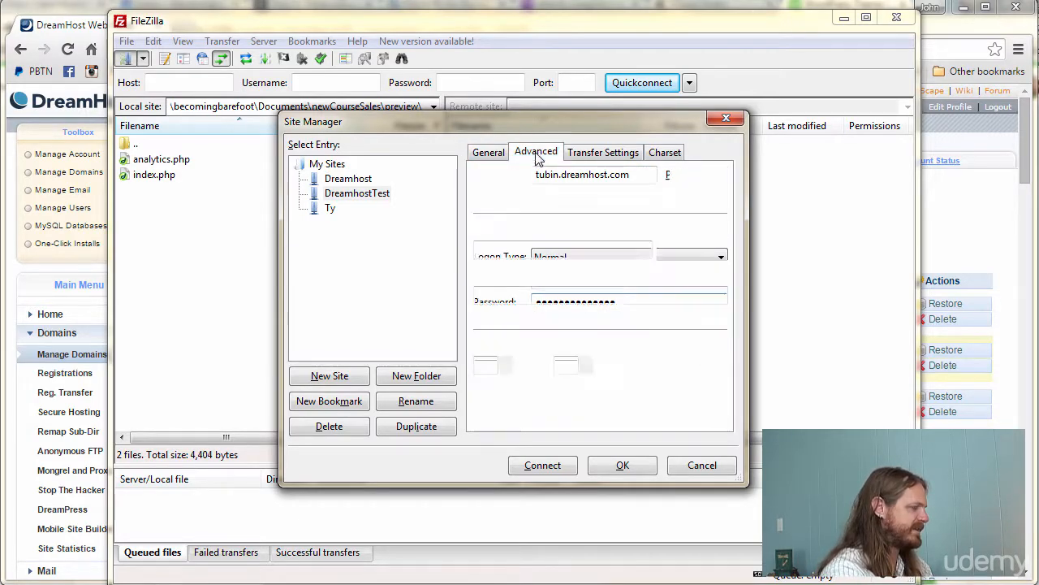
click(604, 153)
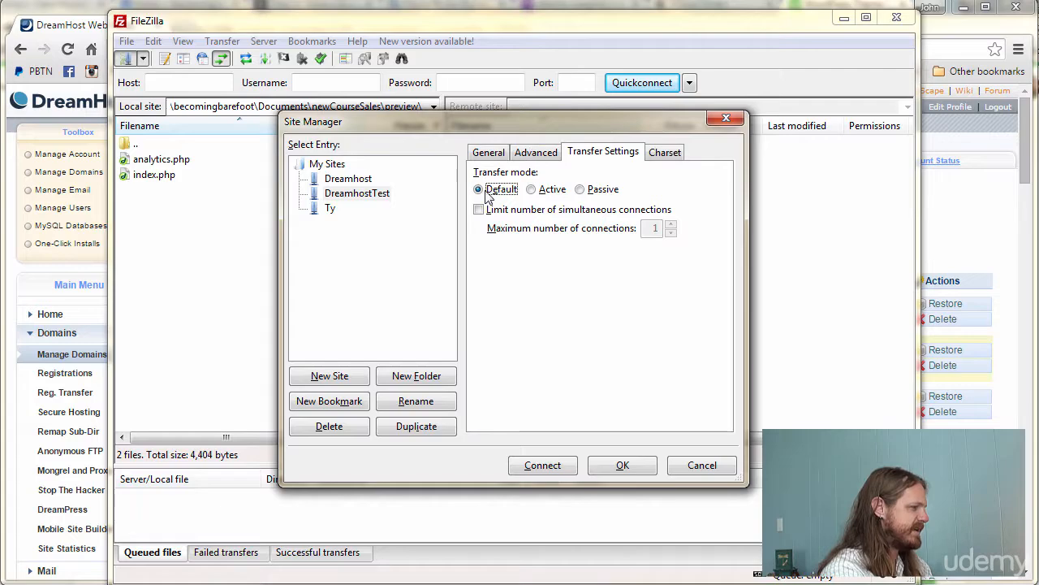
click(553, 153)
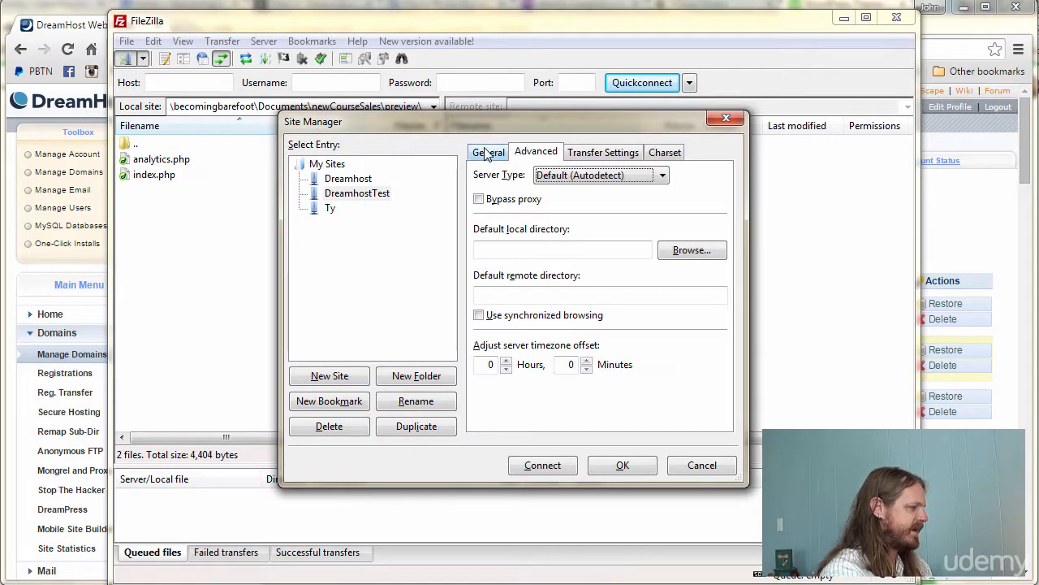
click(488, 153)
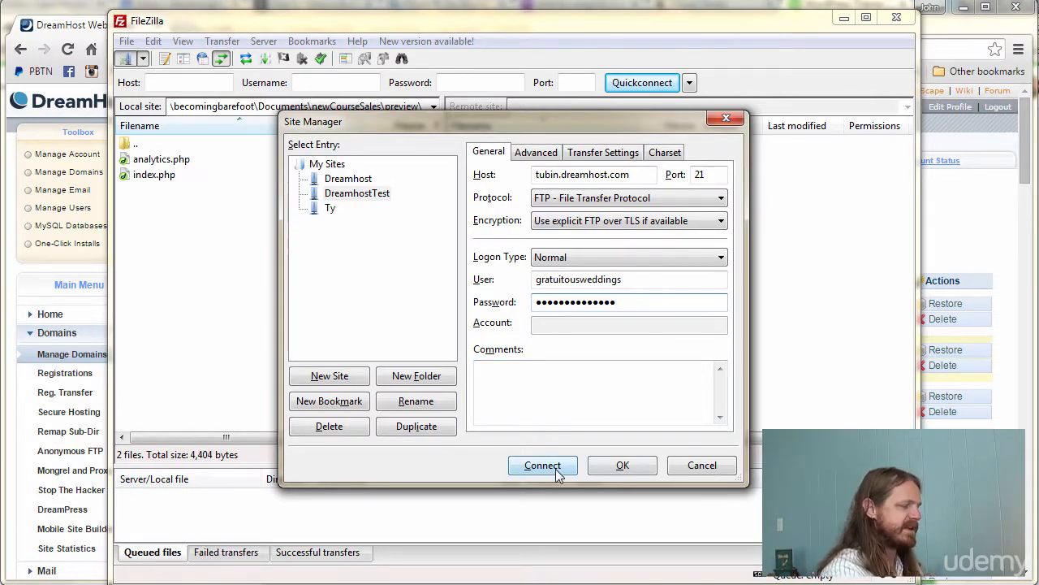
click(623, 466)
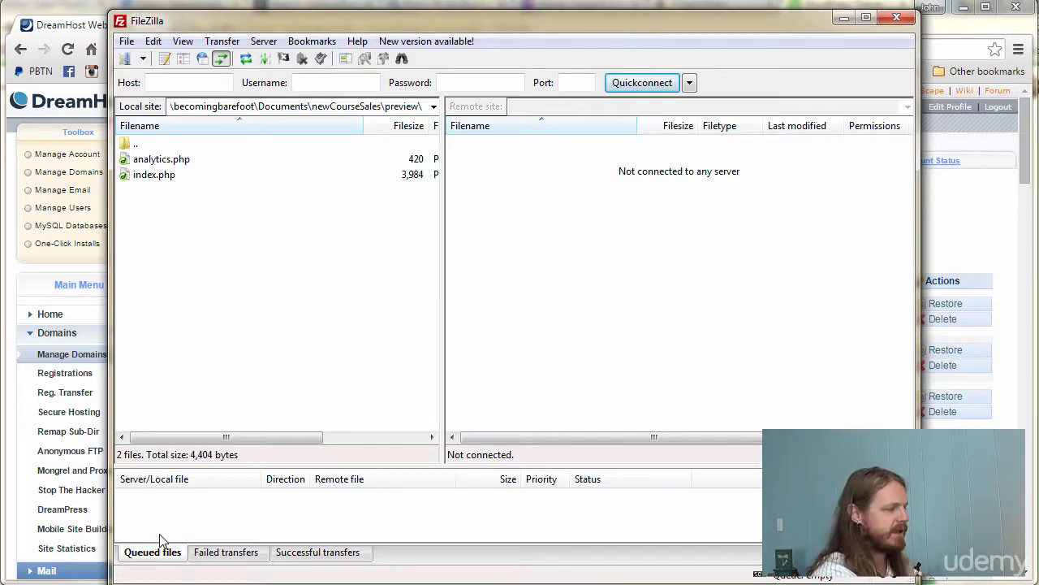
- Check the Failed, Successful and Queued transfer lists, then lower the queue and widen the local pane
click(210, 553)
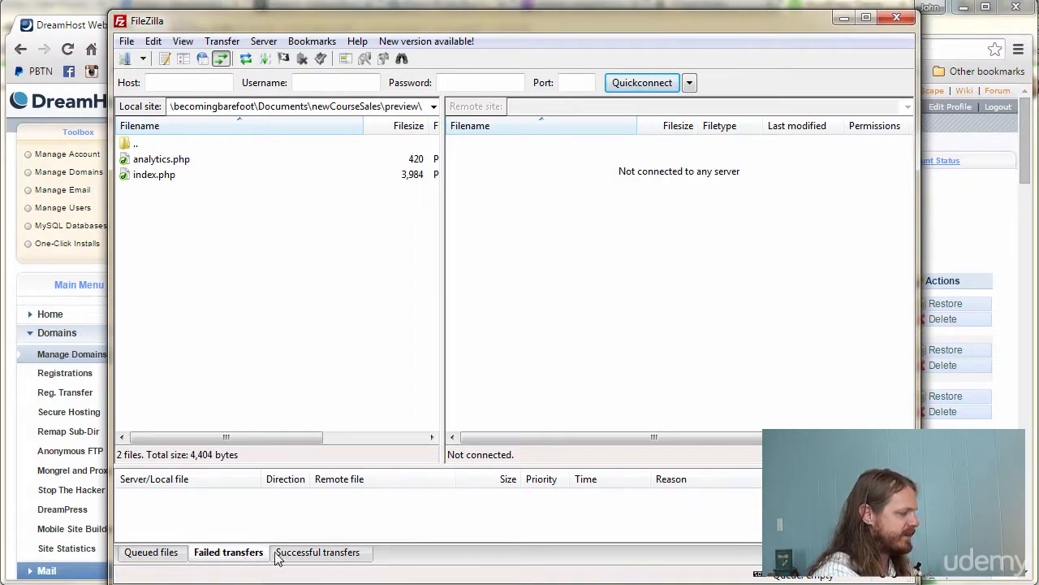
click(340, 560)
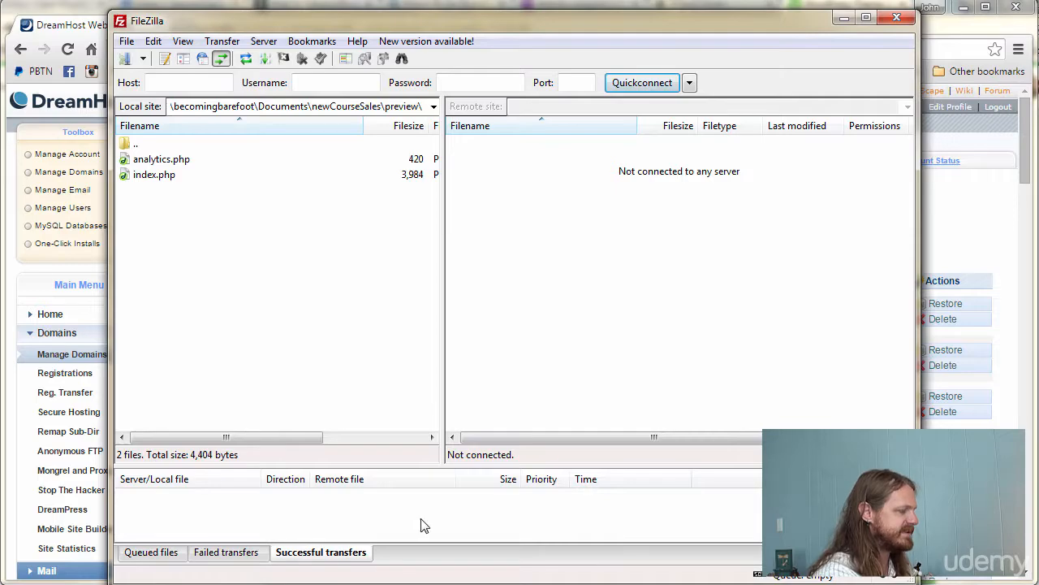
click(163, 554)
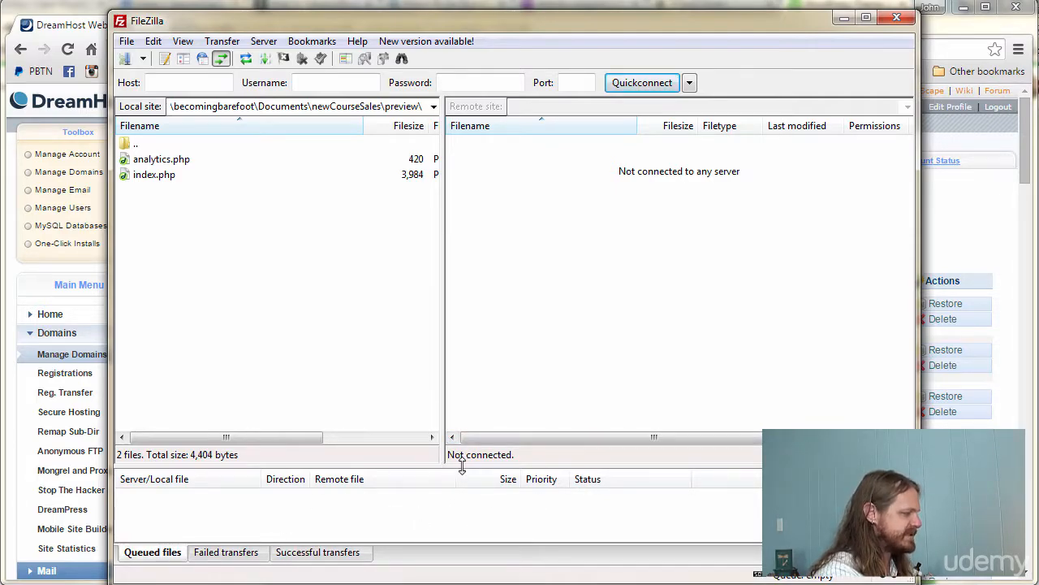
drag(461, 464, 499, 483)
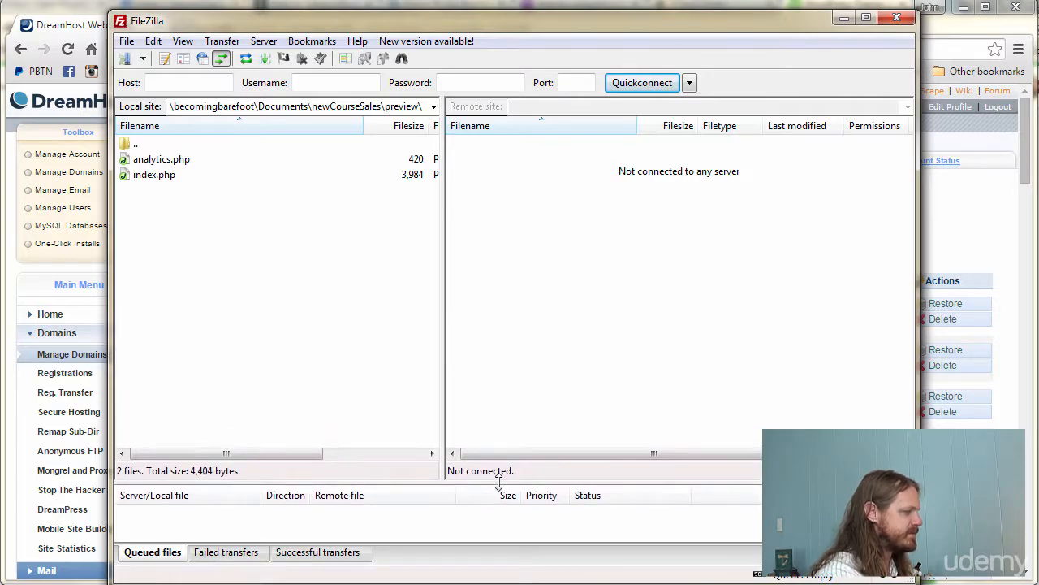
drag(442, 399, 470, 397)
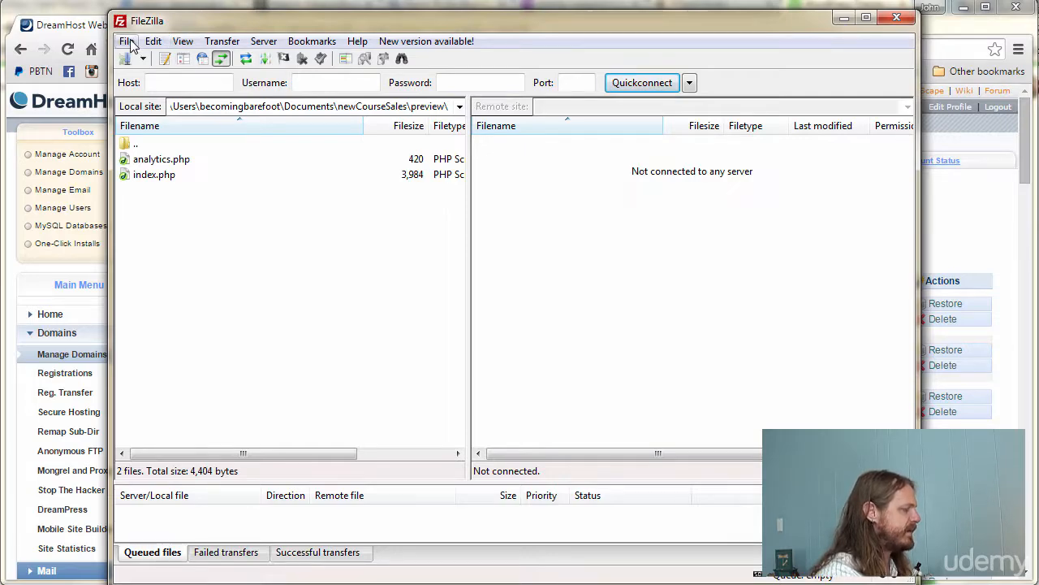
- Turn on the Message log and Remote directory tree panes, shrinking the log area
click(182, 42)
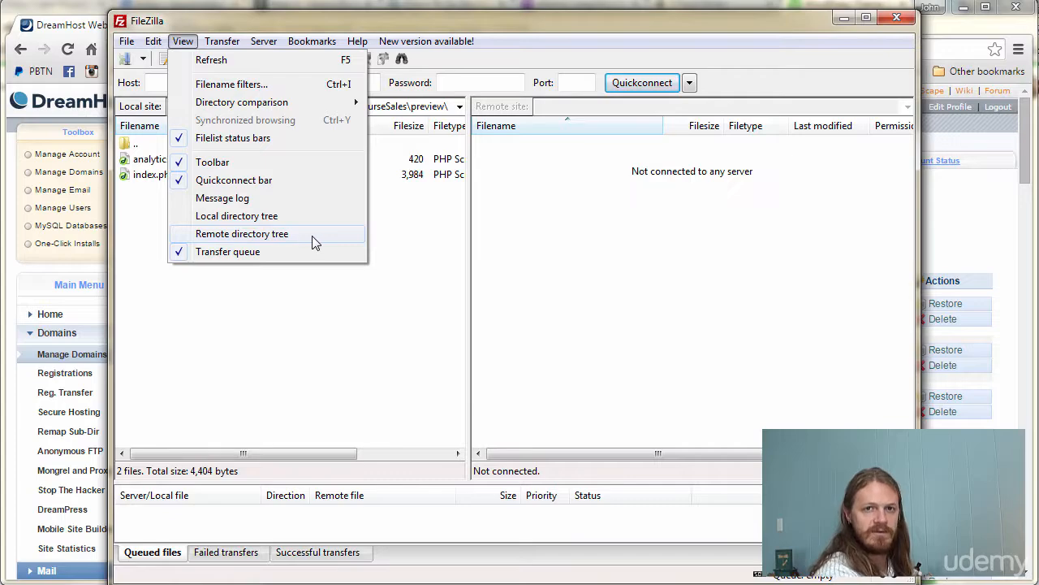
click(243, 201)
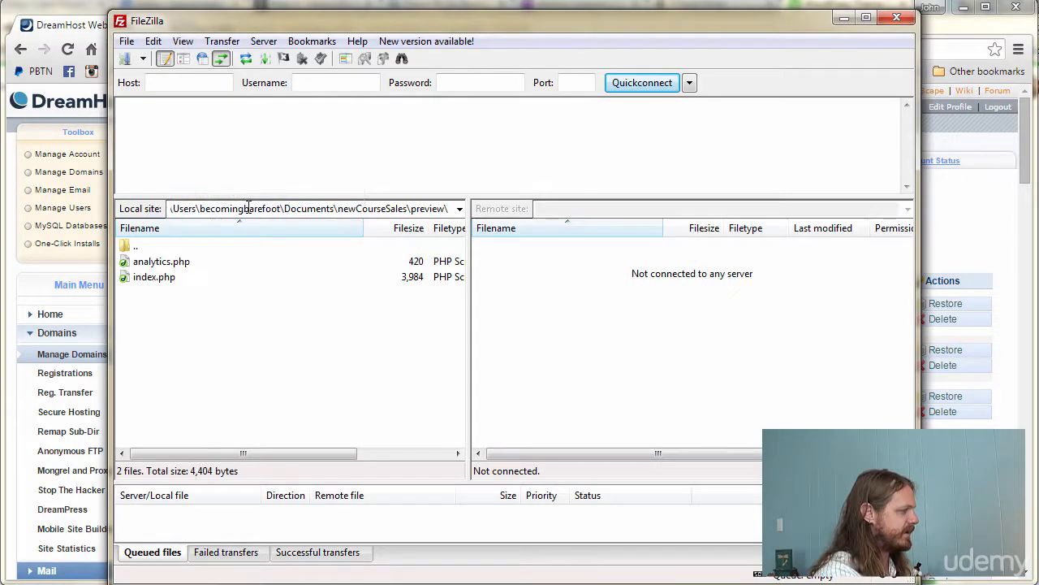
click(183, 42)
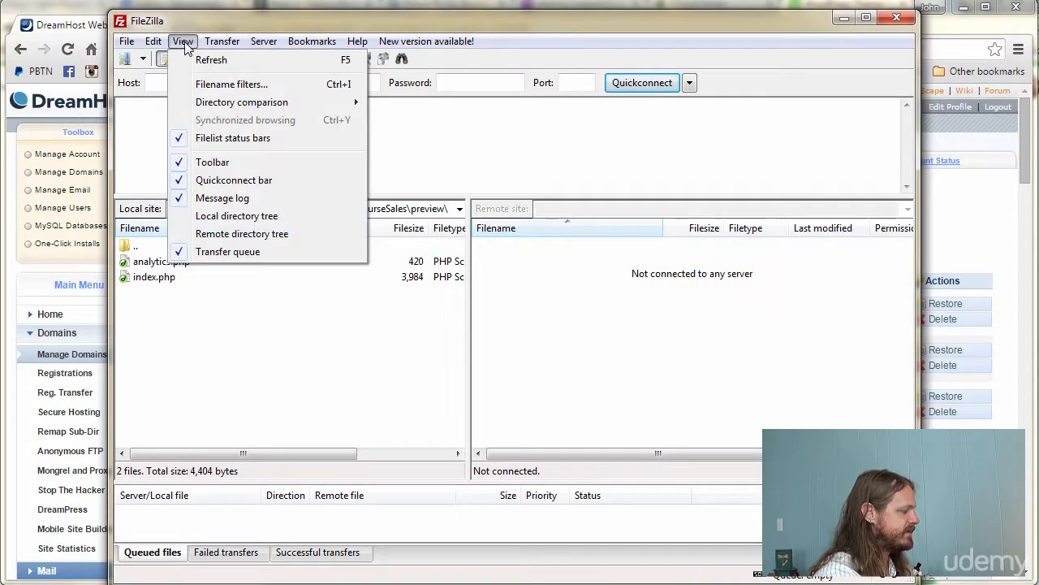
click(242, 234)
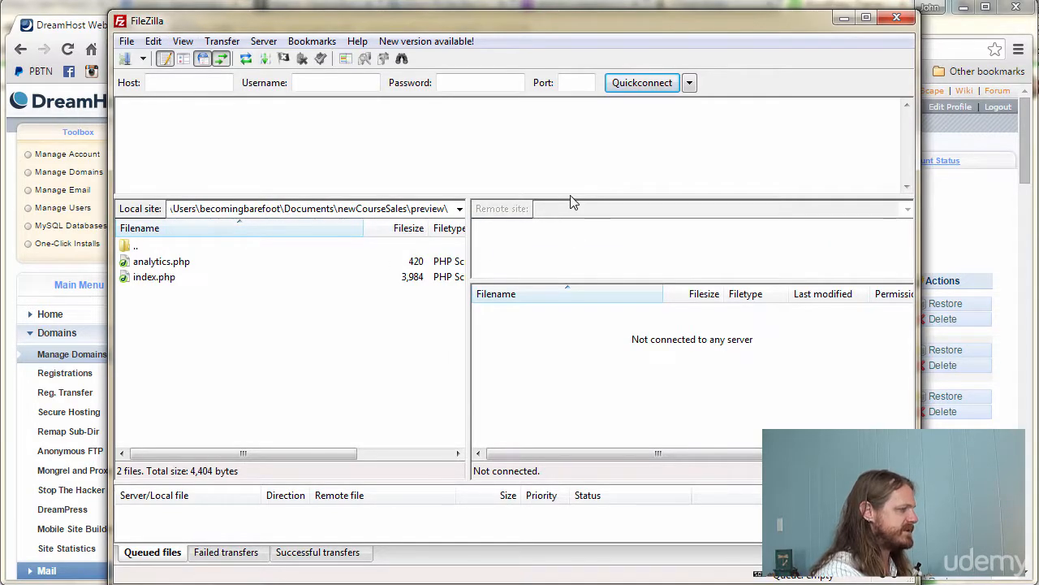
drag(572, 196, 574, 152)
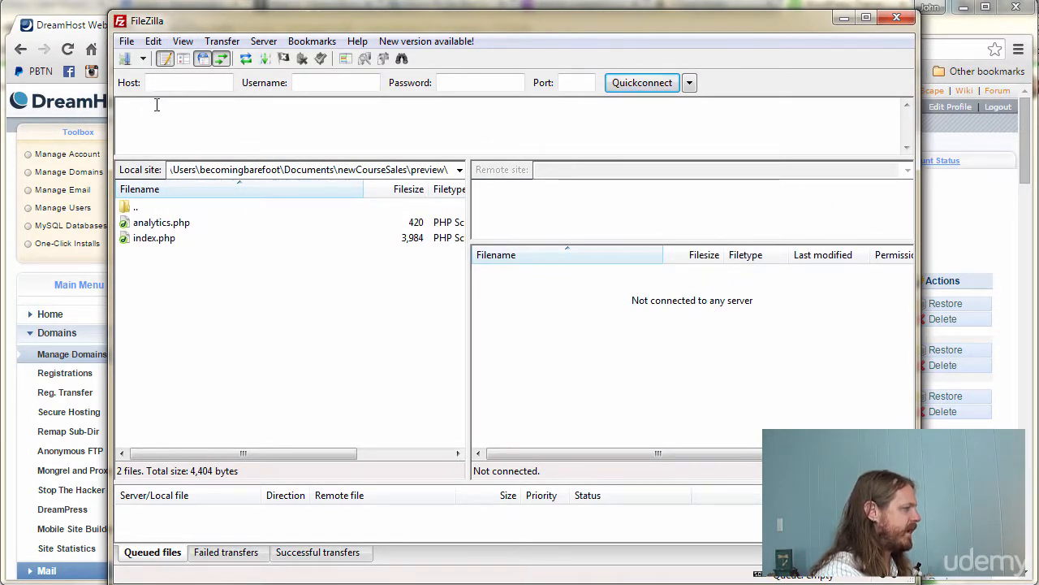
- Give the remote directory tree more room and shift the window slightly up and right
click(182, 41)
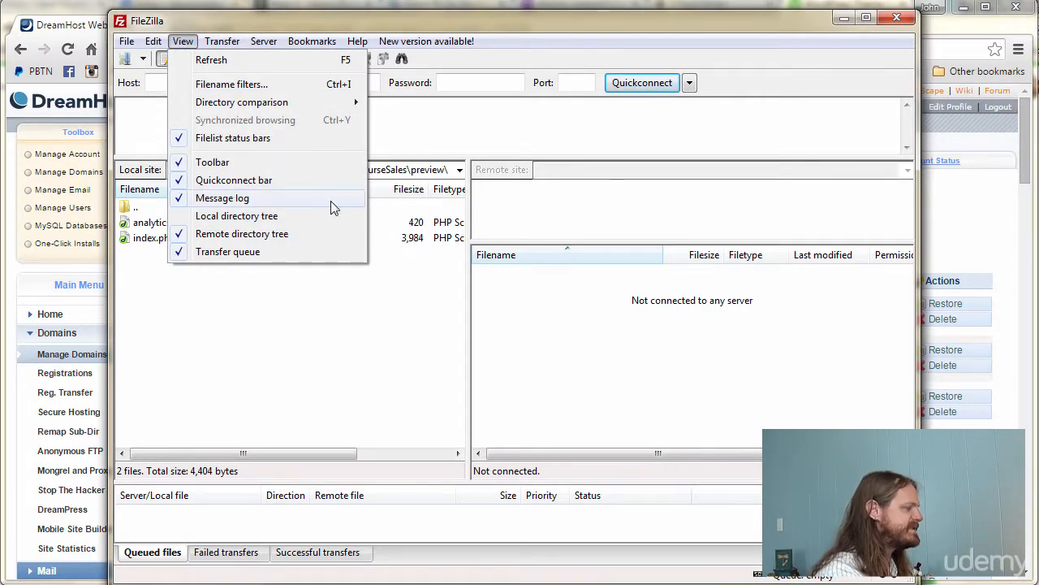
click(561, 123)
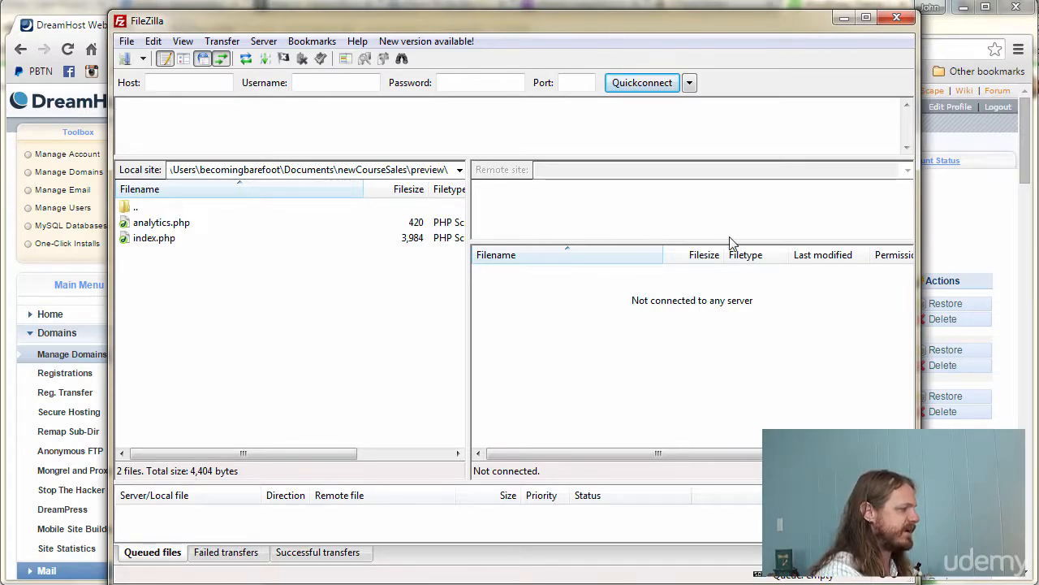
drag(722, 241, 714, 255)
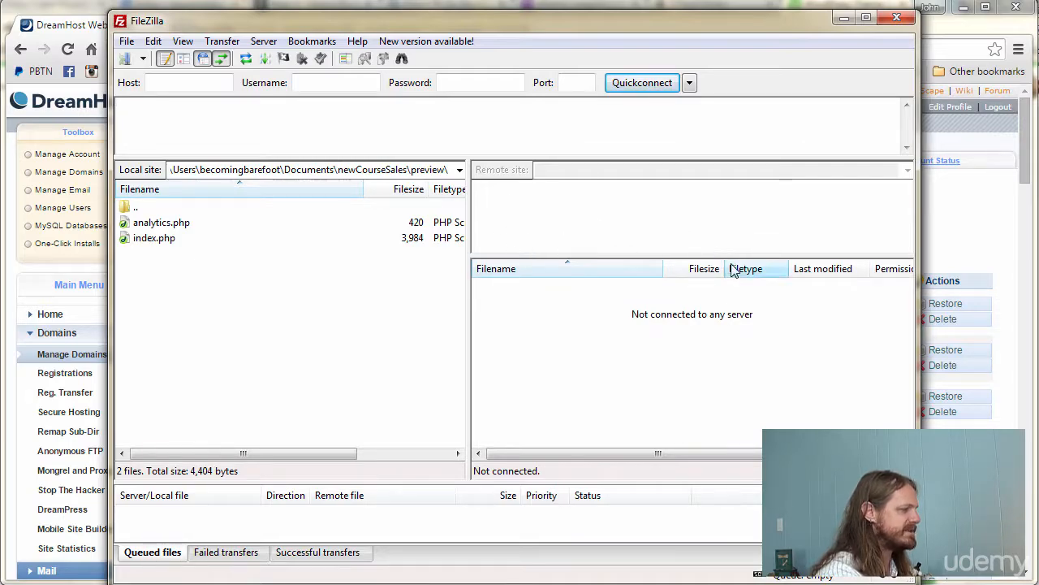
drag(729, 256, 723, 272)
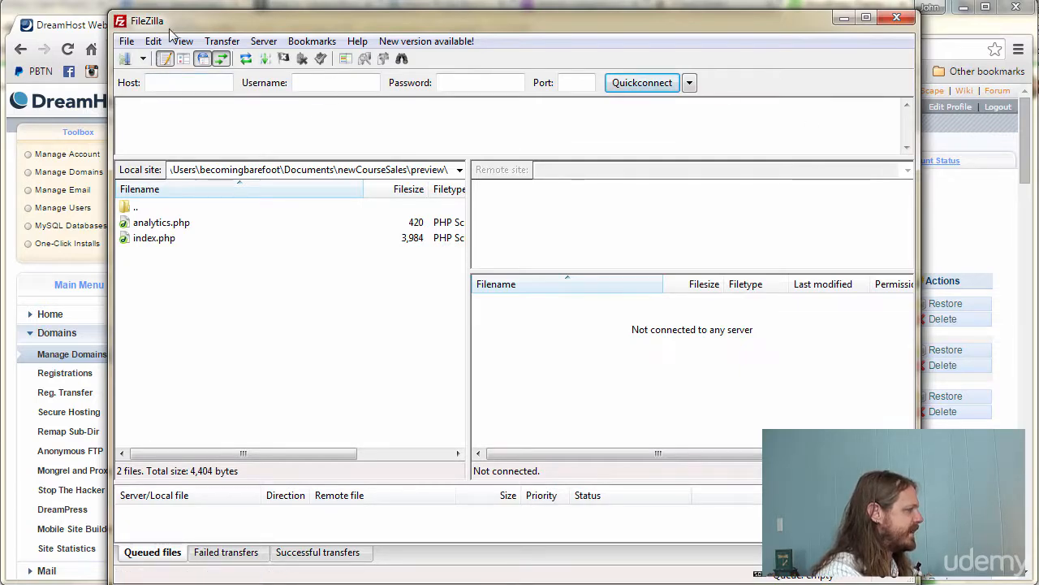
drag(189, 24, 200, 15)
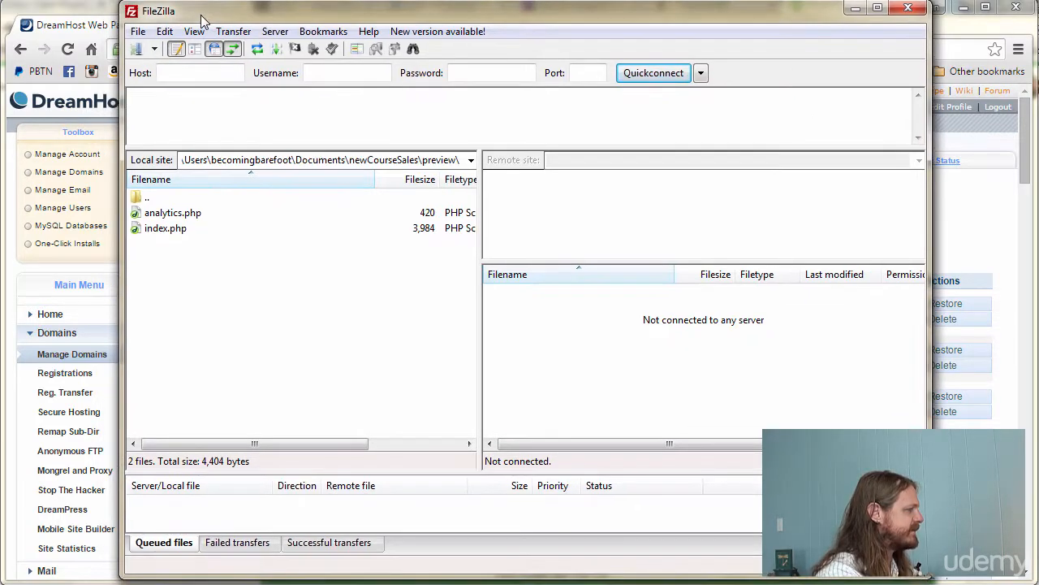
- Connect to DreamhostTest, see the login-incorrect failure in the log, then return to the browser
click(154, 50)
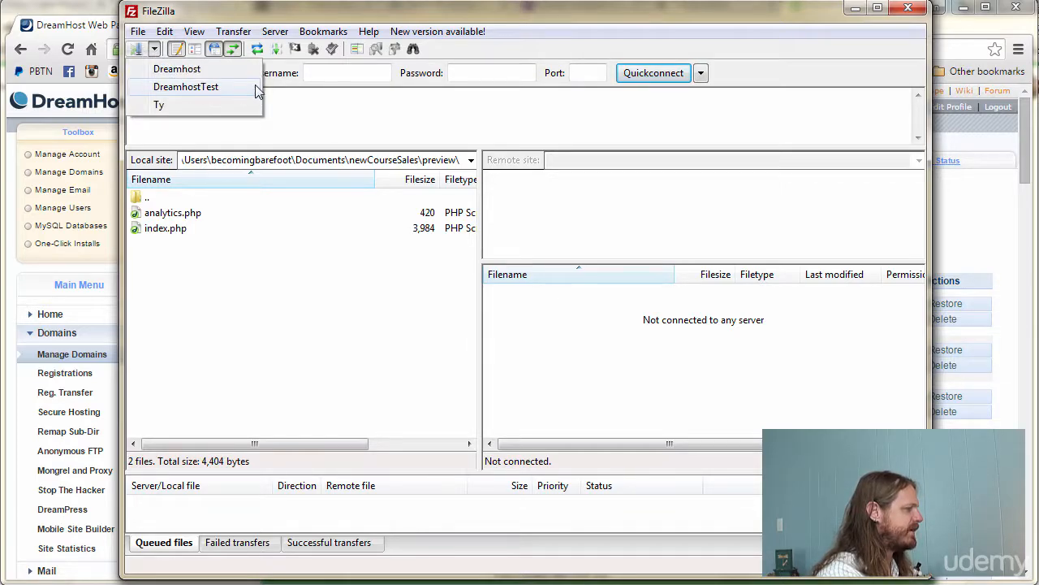
click(203, 87)
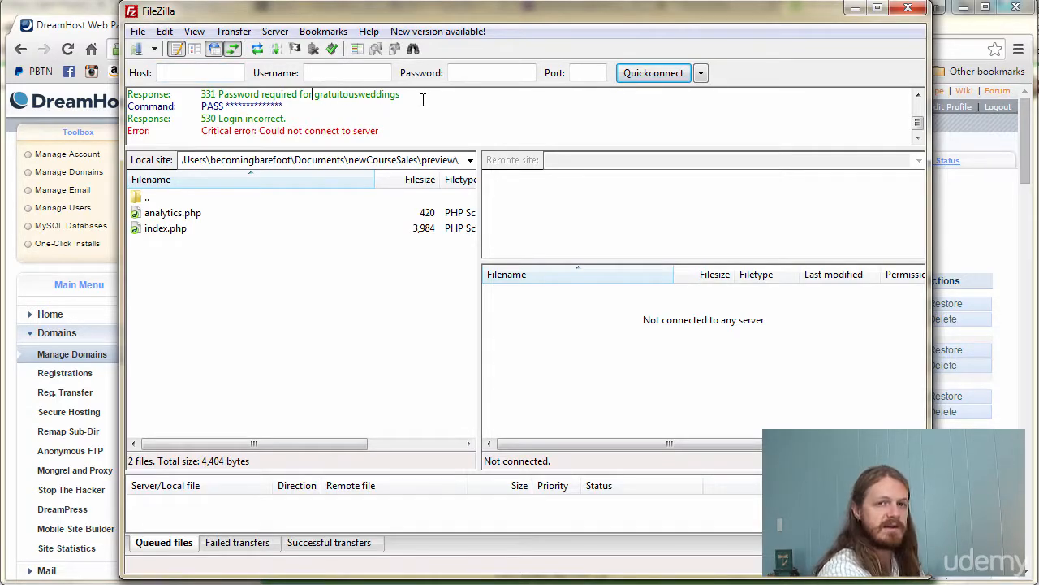
click(77, 28)
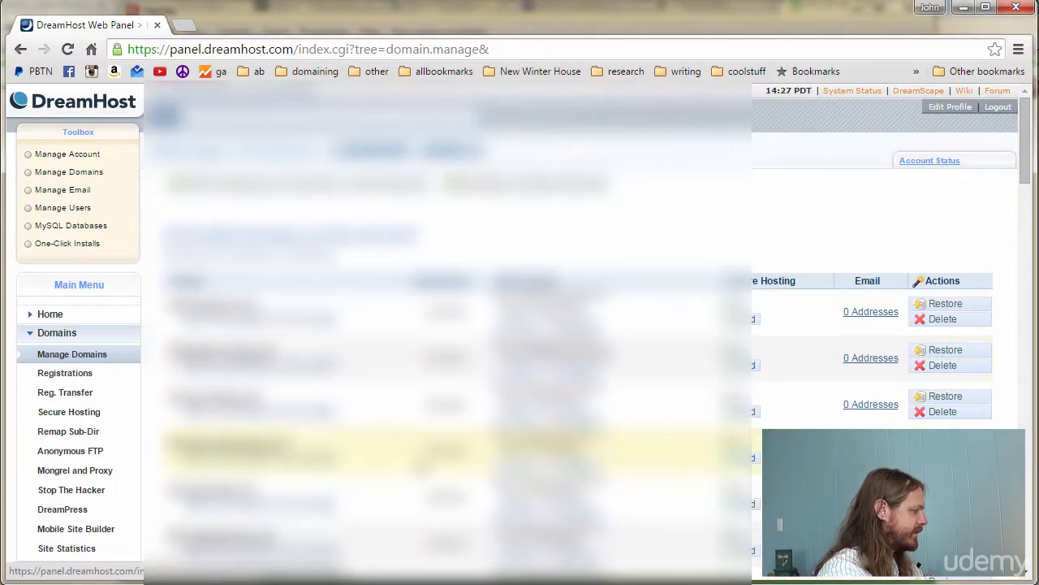
- Under Users, change the FTP account's user type from SFTP to plain FTP and save
scroll(419, 473, down, 1)
scroll(419, 475, down, 2)
click(51, 421)
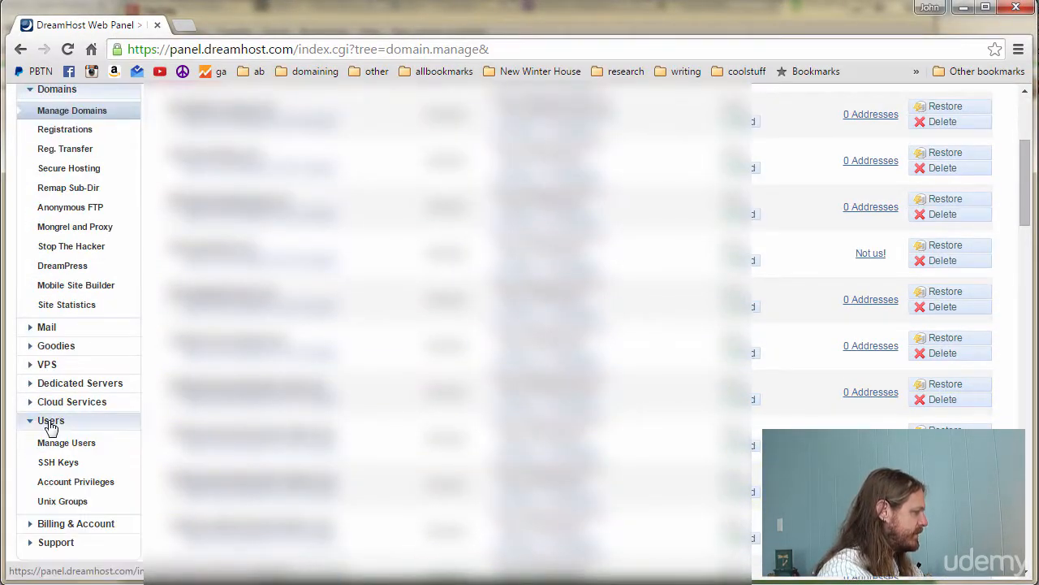
click(65, 443)
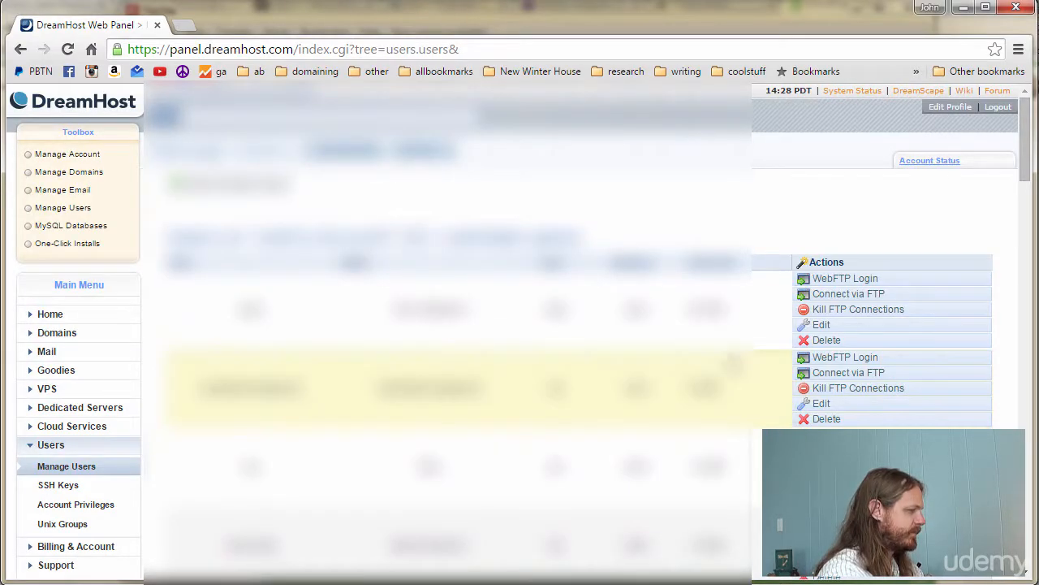
scroll(603, 437, down, 4)
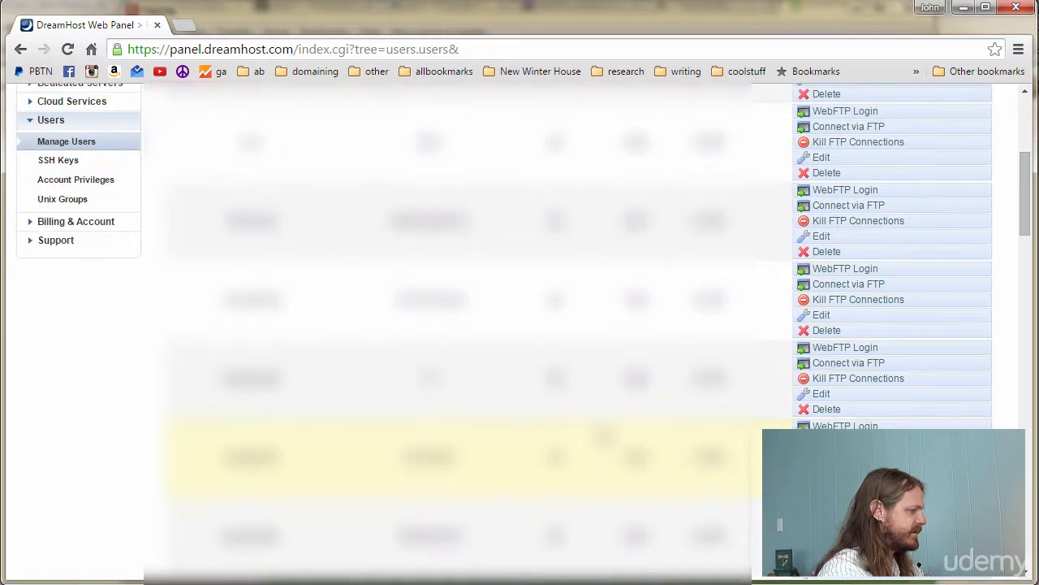
scroll(602, 437, down, 3)
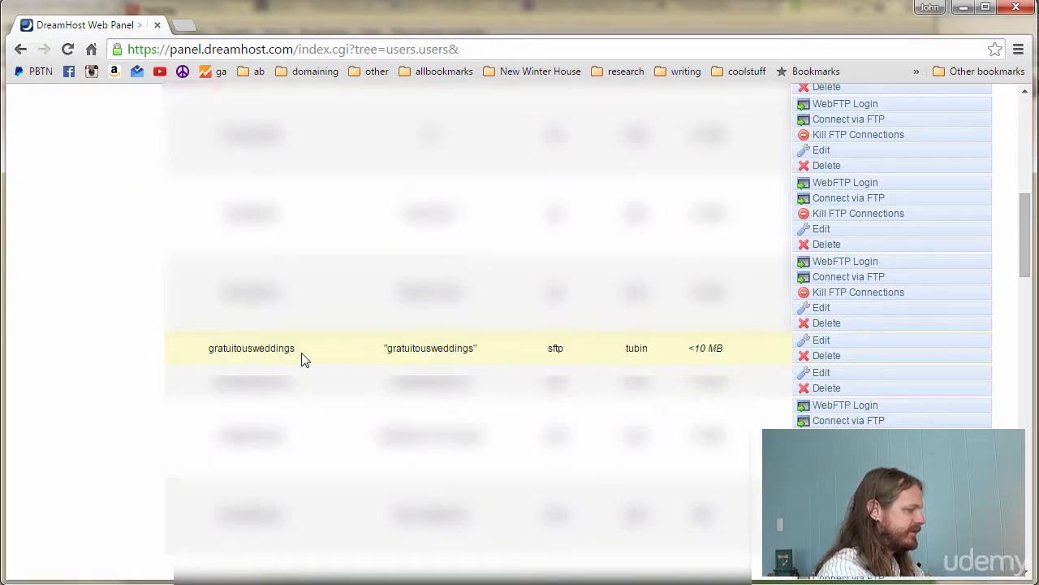
drag(210, 351, 548, 350)
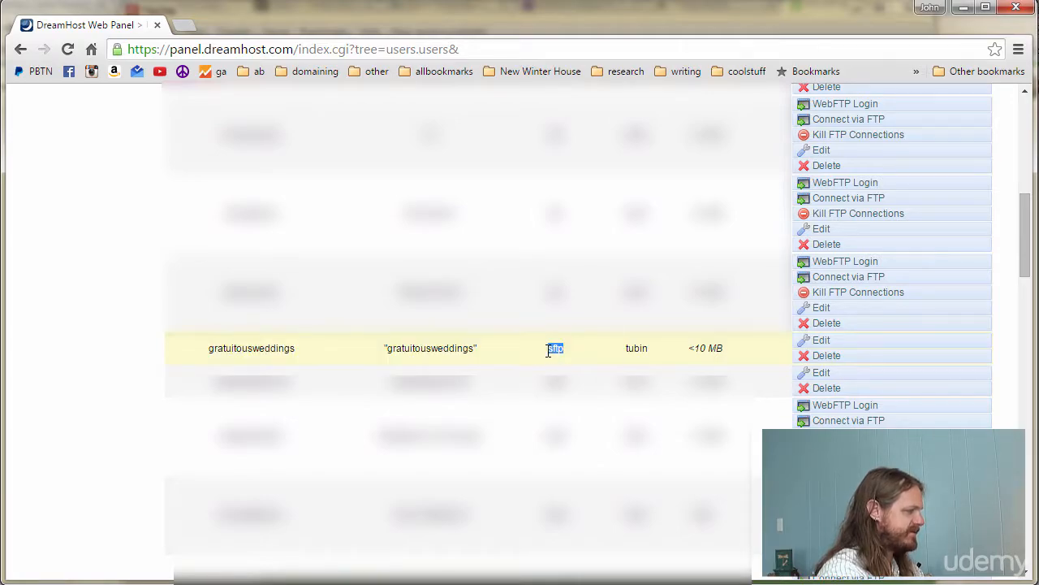
click(824, 341)
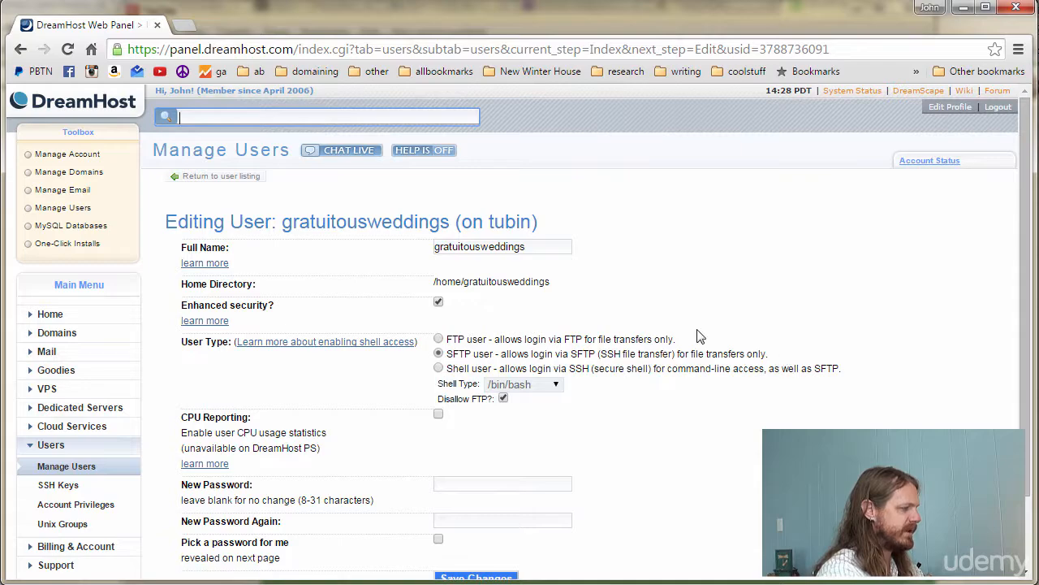
click(438, 339)
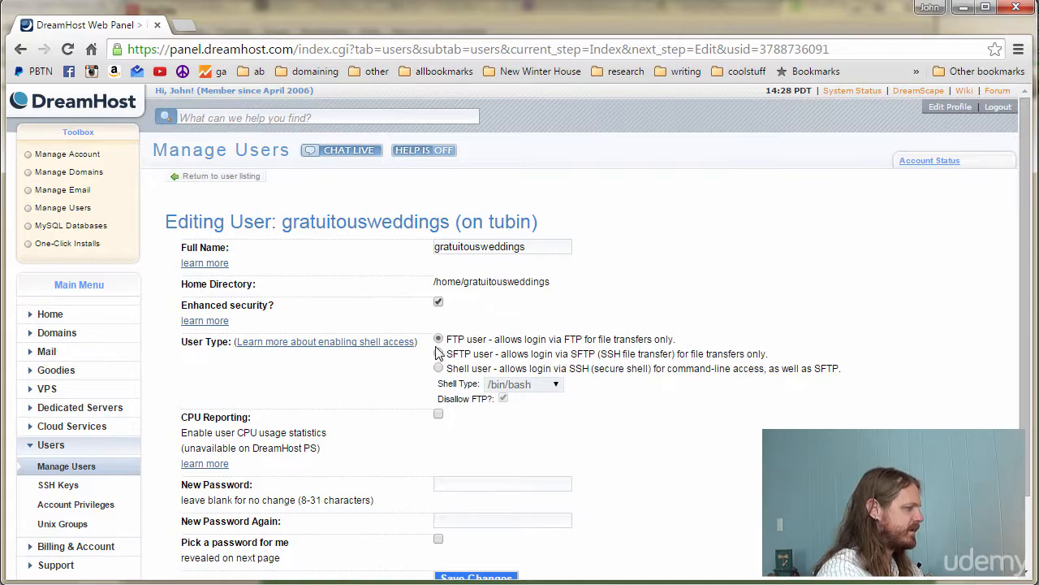
scroll(858, 382, down, 1)
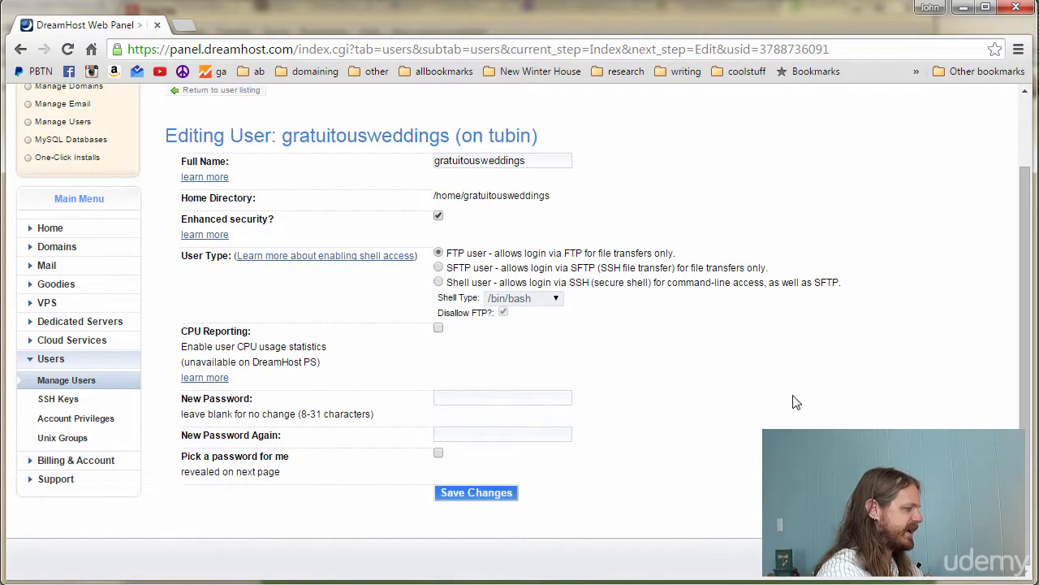
click(487, 495)
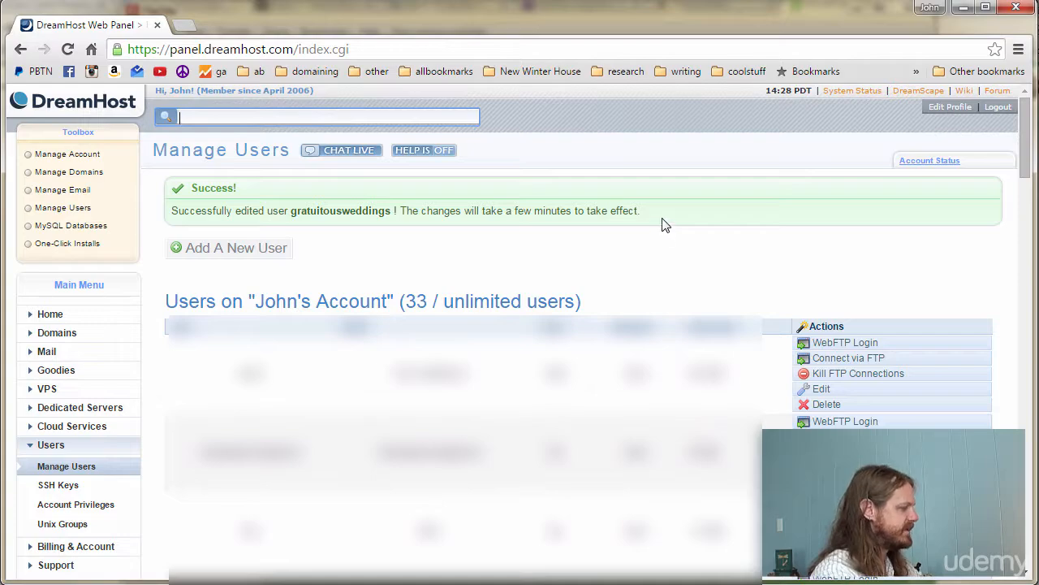
- Open the DreamHost Dashboard page, then return to FileZilla's saved sites list
click(44, 314)
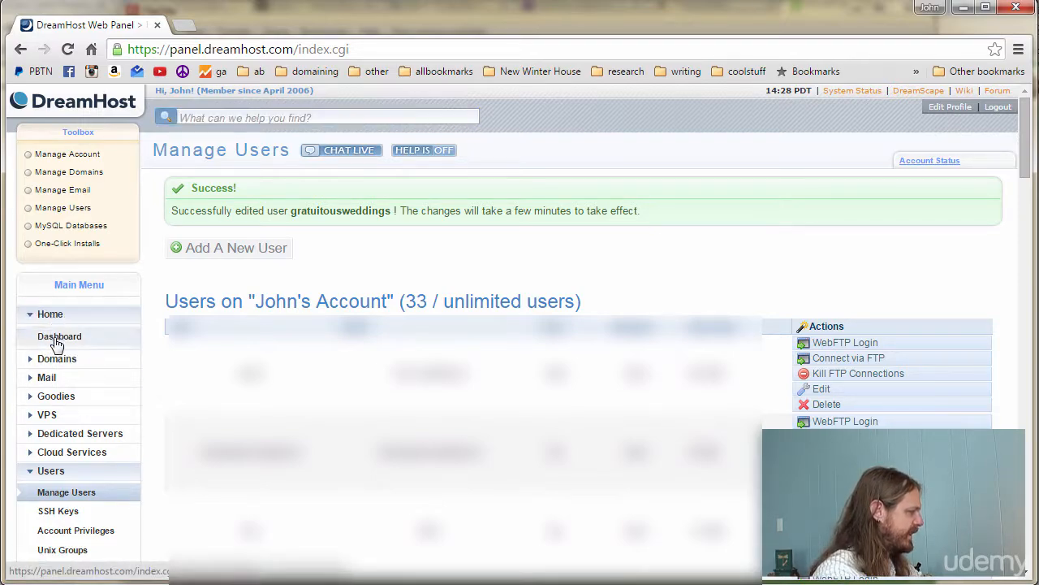
click(53, 336)
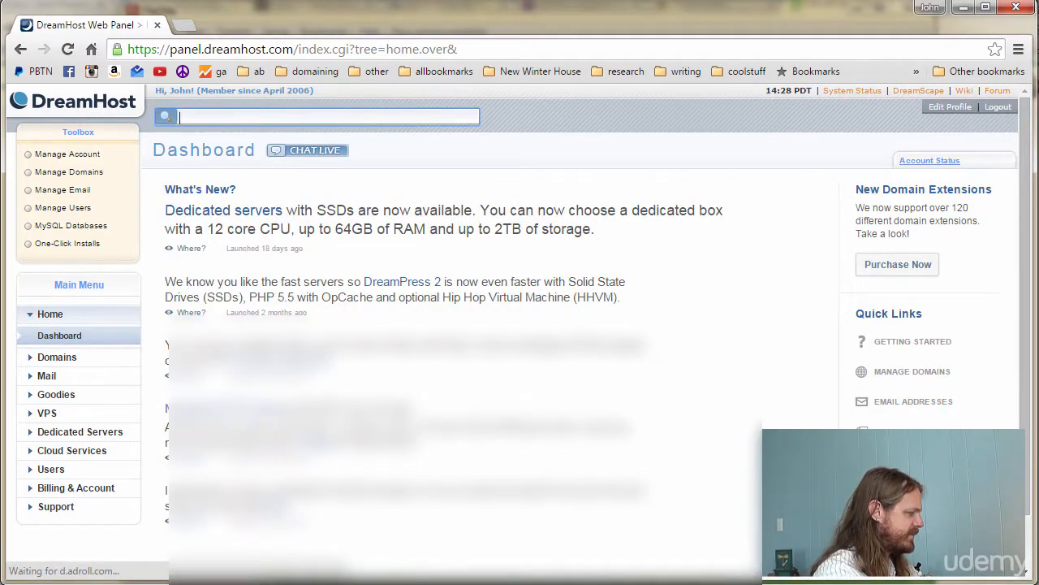
click(410, 583)
click(154, 48)
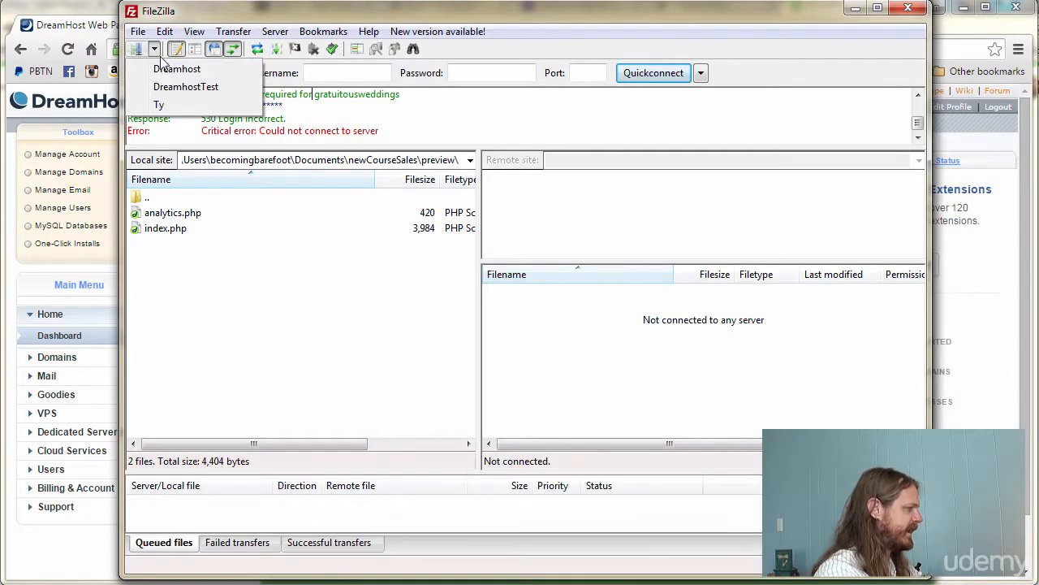
- Close the saved sites list and bring up the Site Manager for DreamhostTest
click(173, 86)
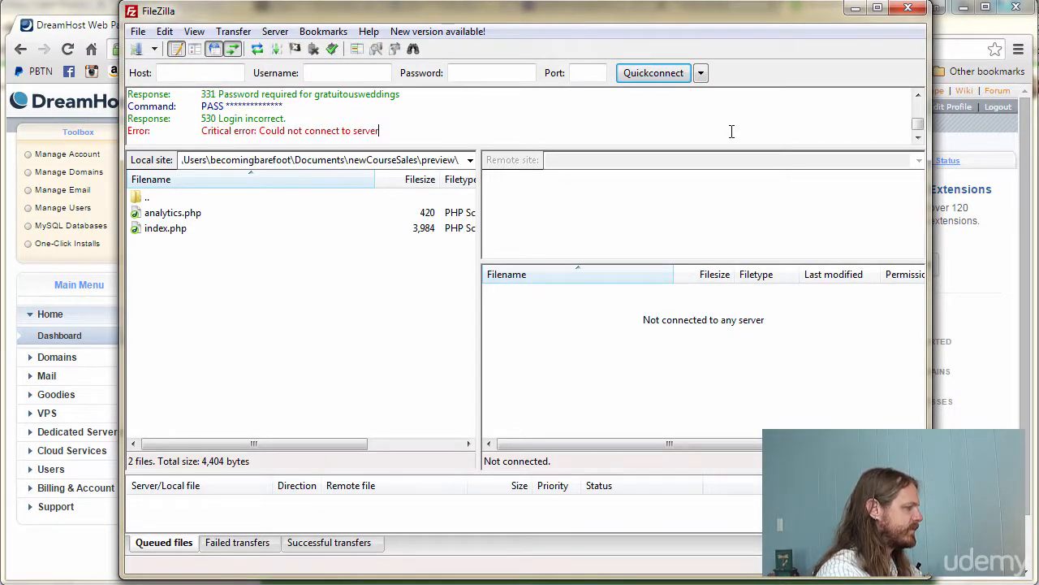
click(154, 50)
click(155, 50)
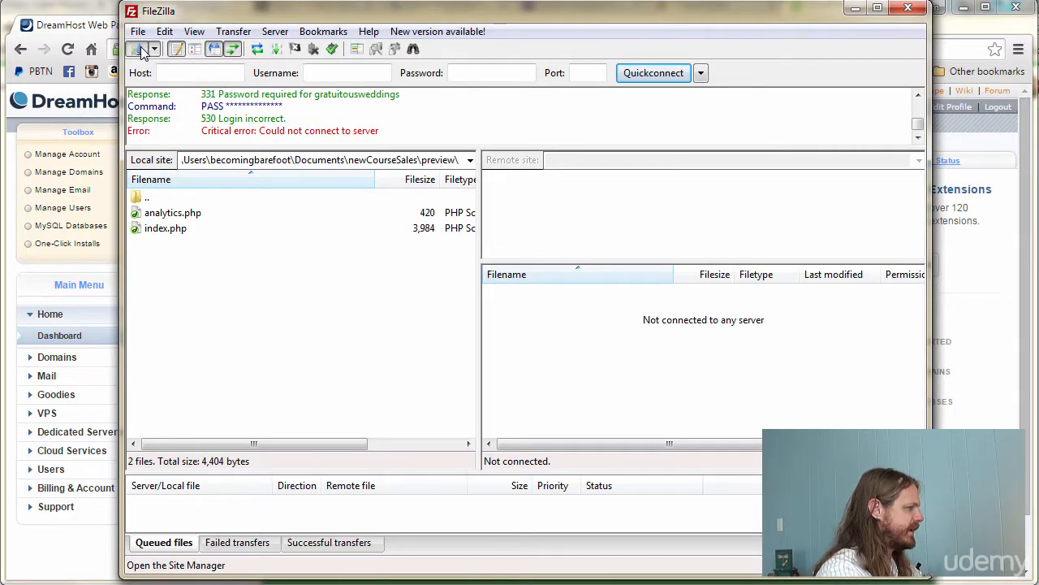
click(140, 50)
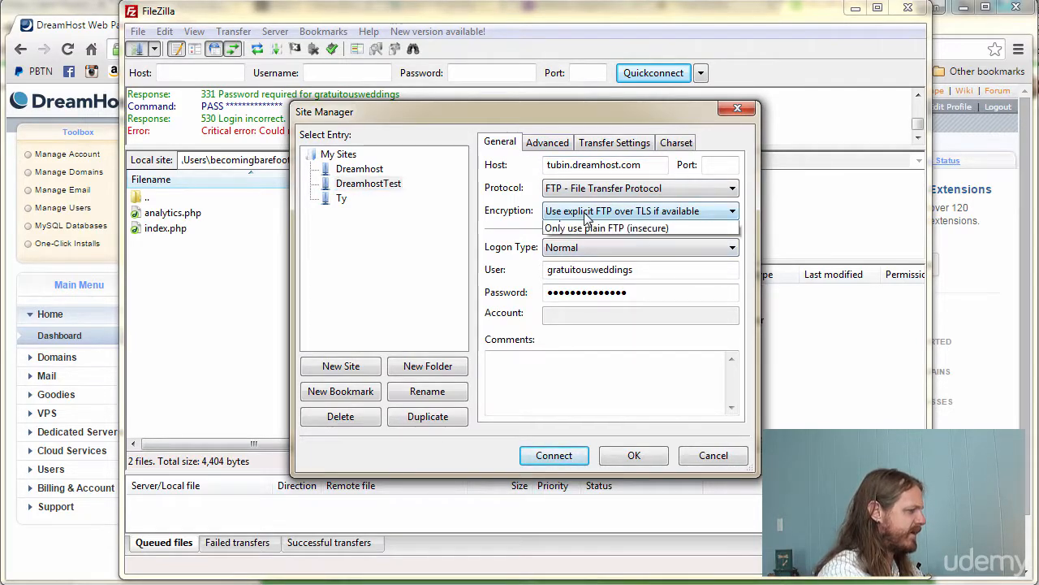
- Change DreamhostTest's protocol to SFTP - SSH File Transfer Protocol and save it
click(591, 210)
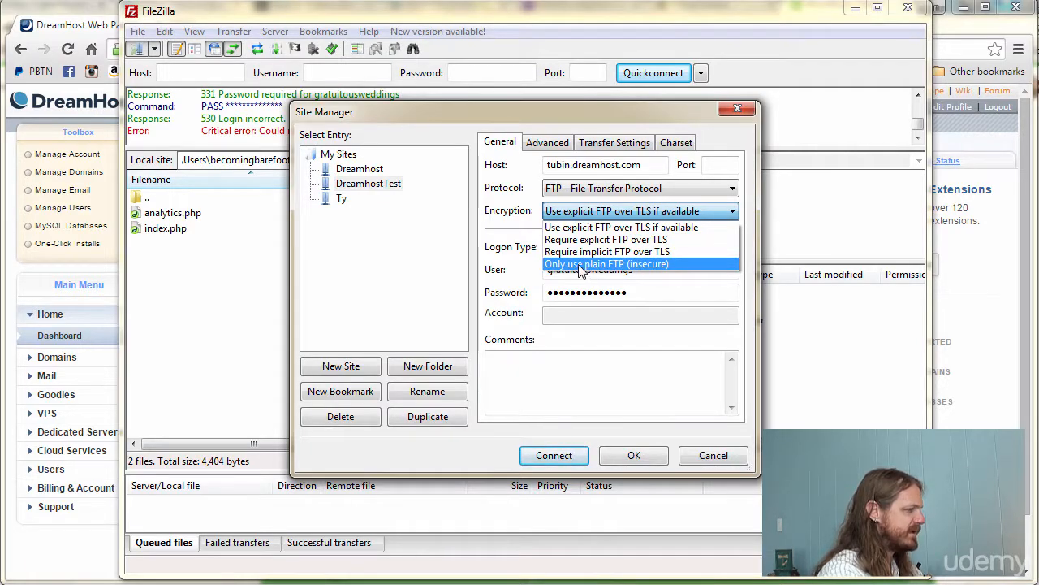
click(672, 188)
click(666, 190)
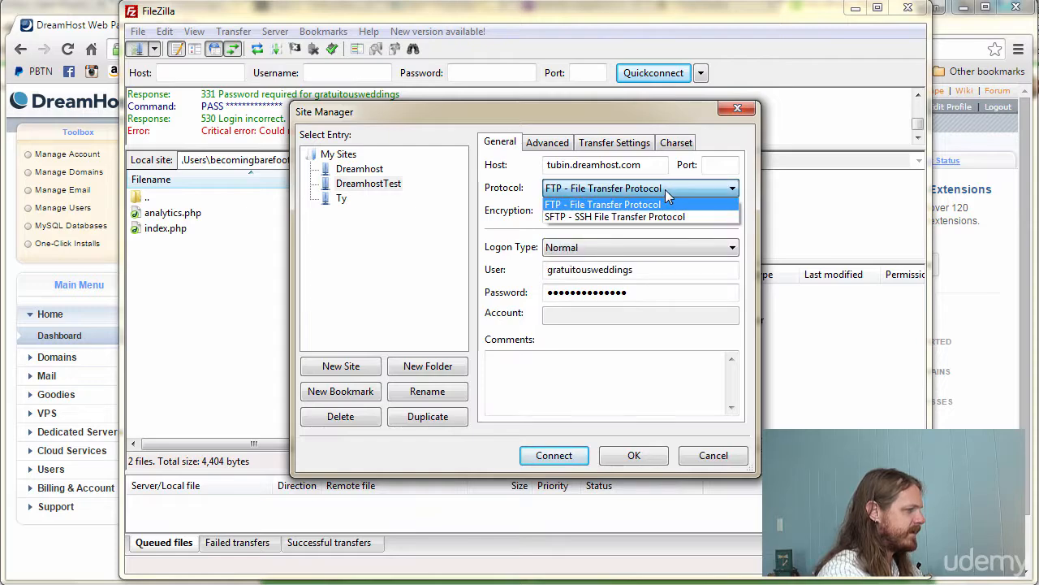
click(616, 216)
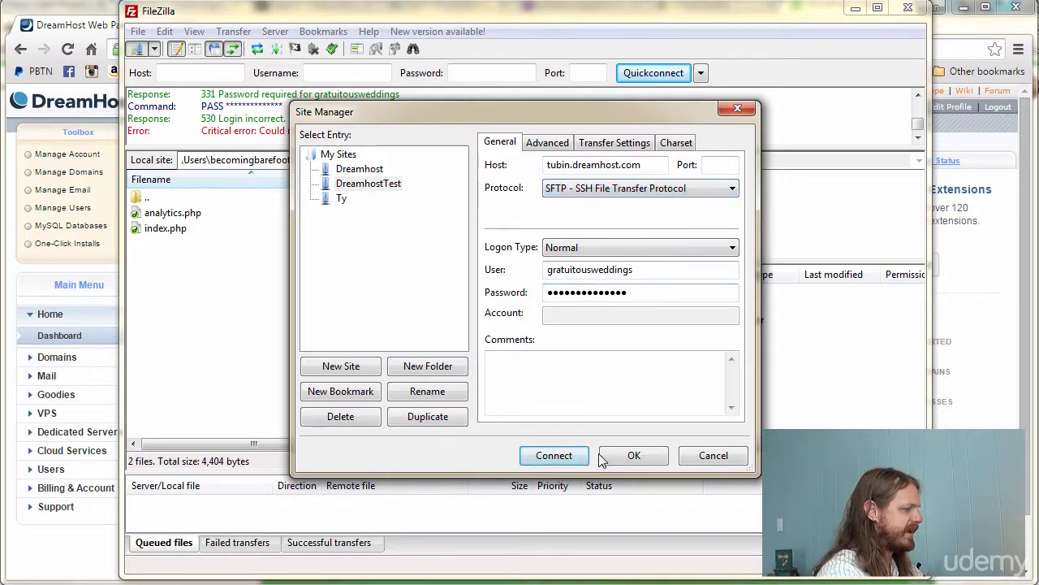
click(626, 456)
click(154, 49)
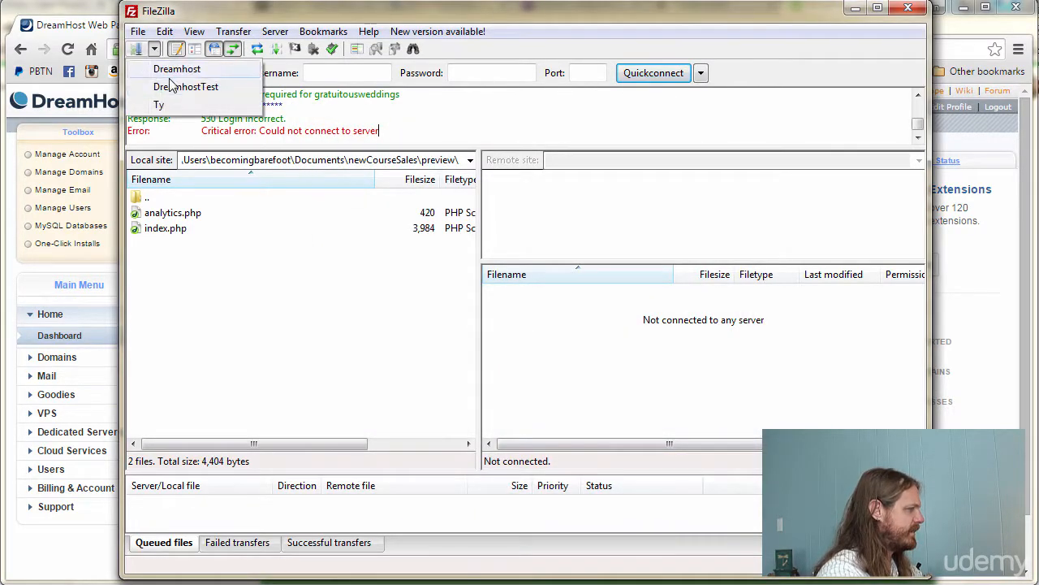
- Connect to DreamhostTest over SFTP, listing the remote home folder's files and folders
click(171, 84)
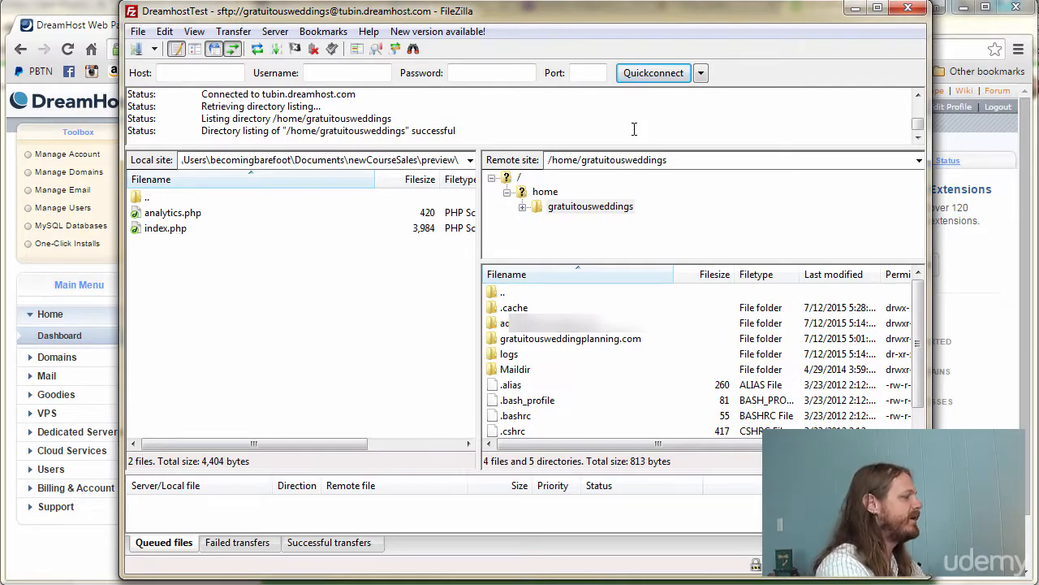
click(154, 49)
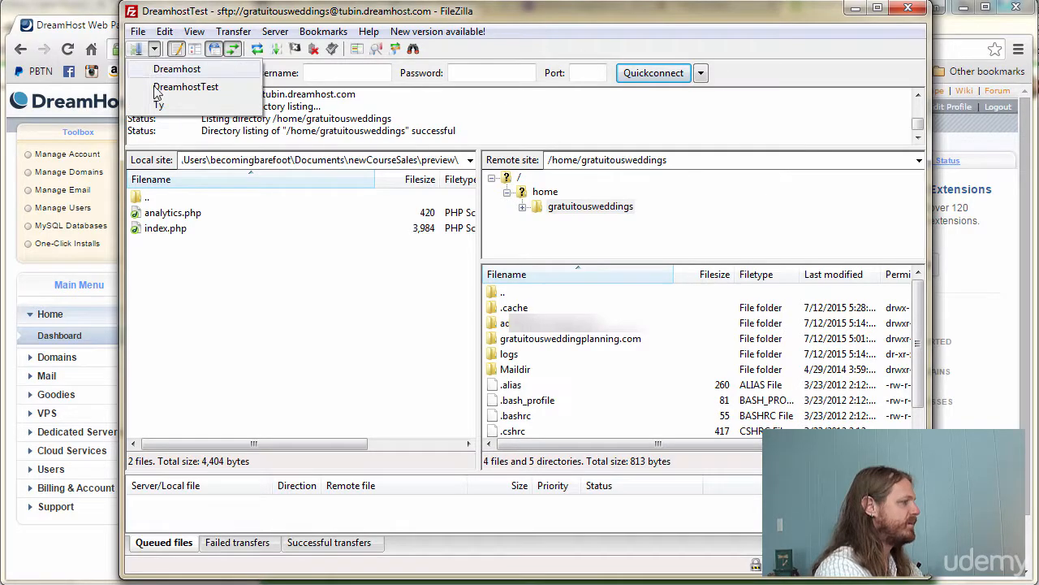
click(154, 49)
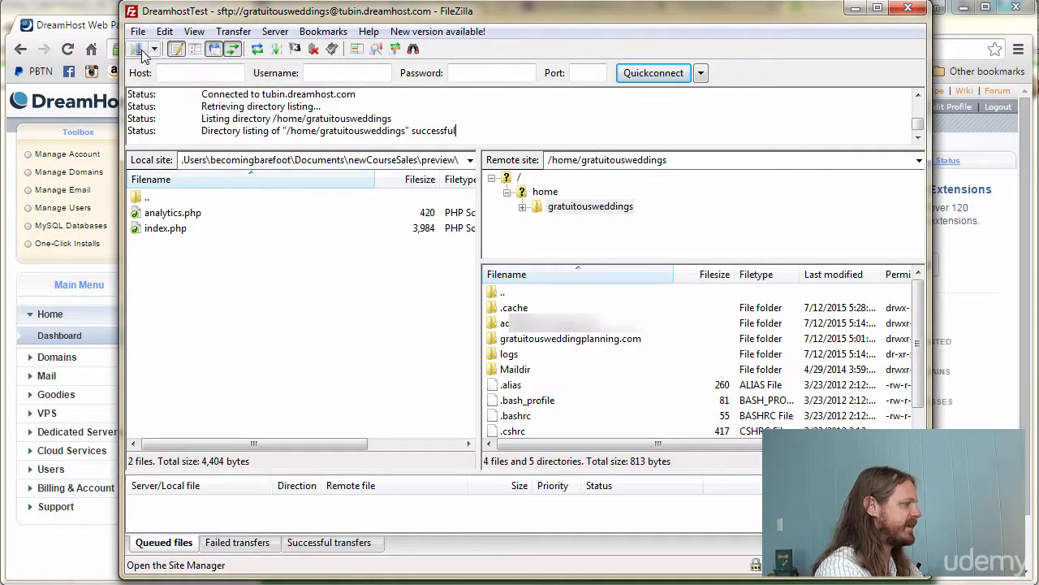
- Confirm in Site Manager that DreamhostTest's protocol remains SFTP, then cancel without saving
click(136, 50)
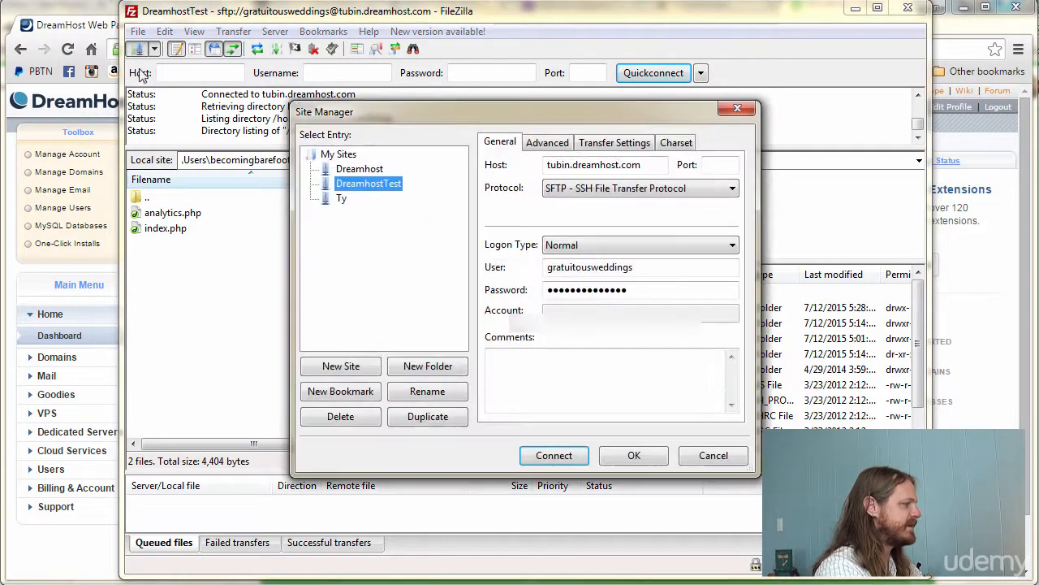
click(562, 195)
click(597, 202)
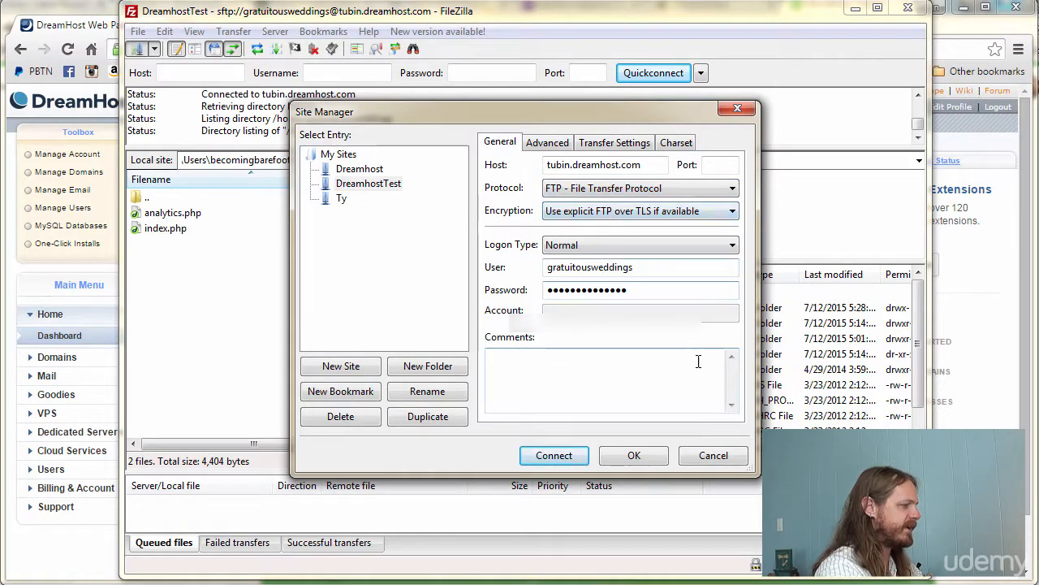
click(678, 189)
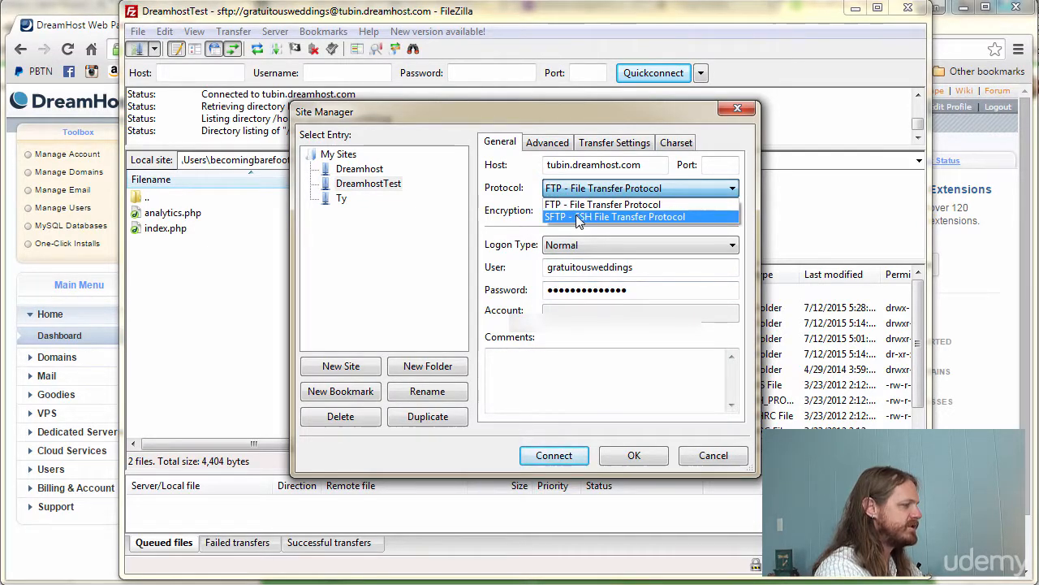
click(582, 216)
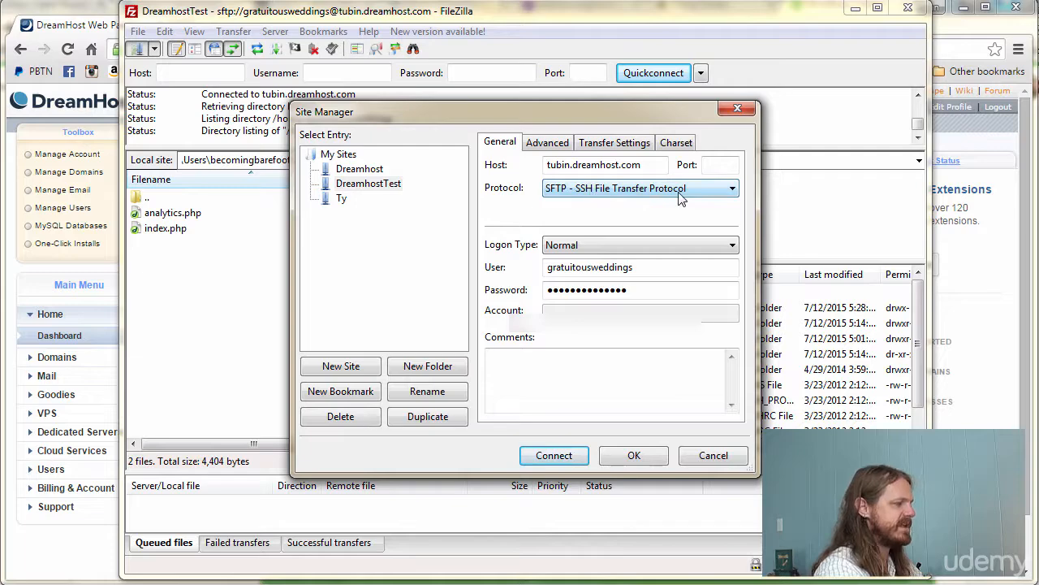
click(691, 463)
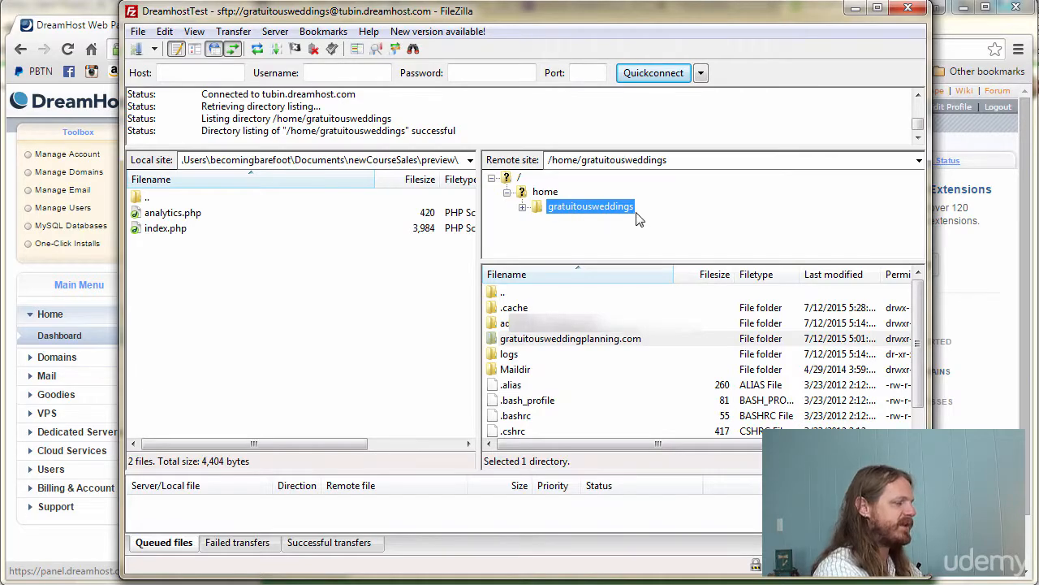
- Expand the remote home folder and open the domain folder holding favicon.gif, favicon.ico and quickstart.html
click(522, 207)
click(574, 206)
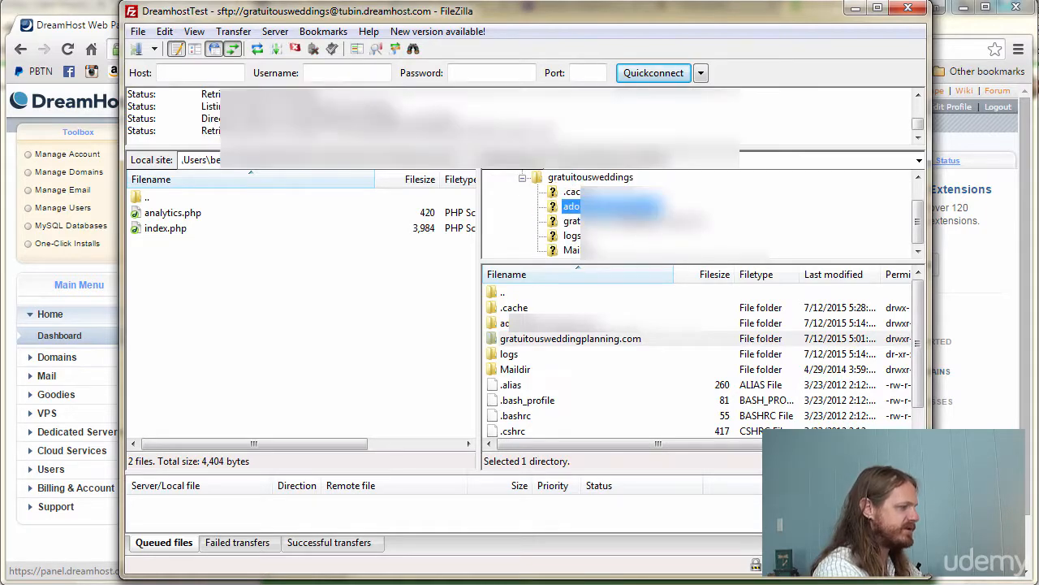
click(624, 221)
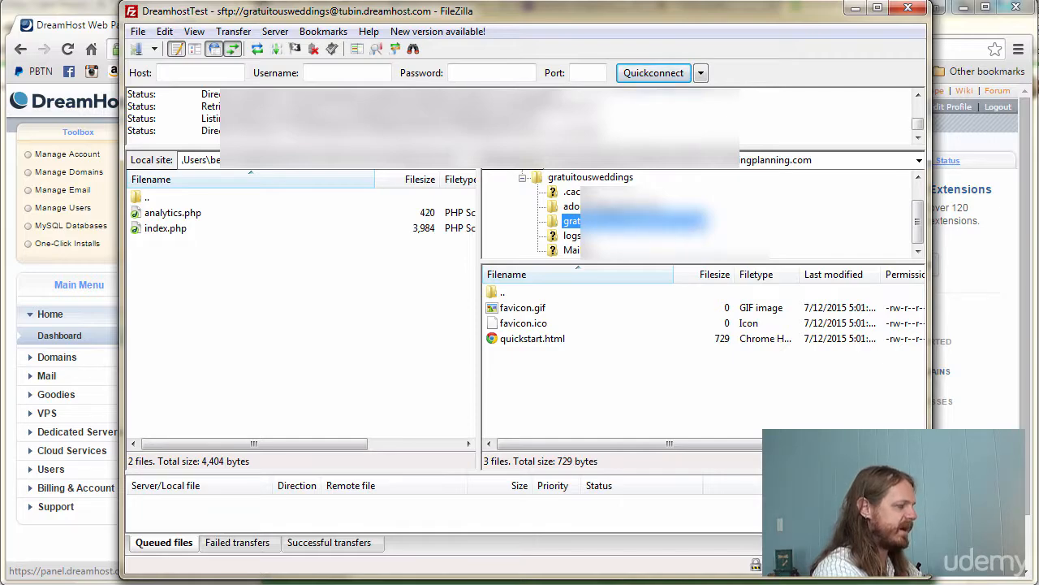
click(614, 206)
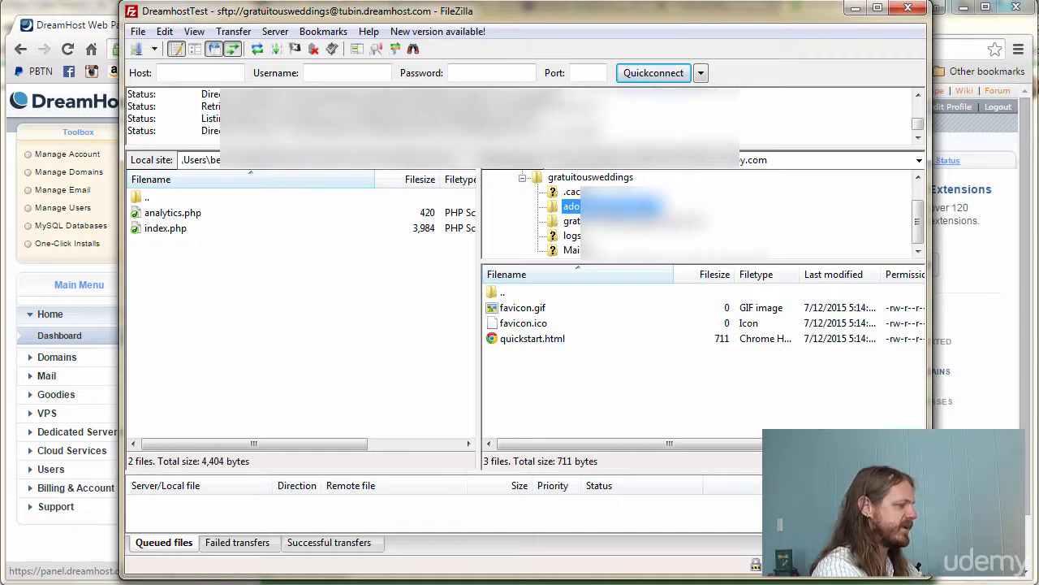
click(81, 30)
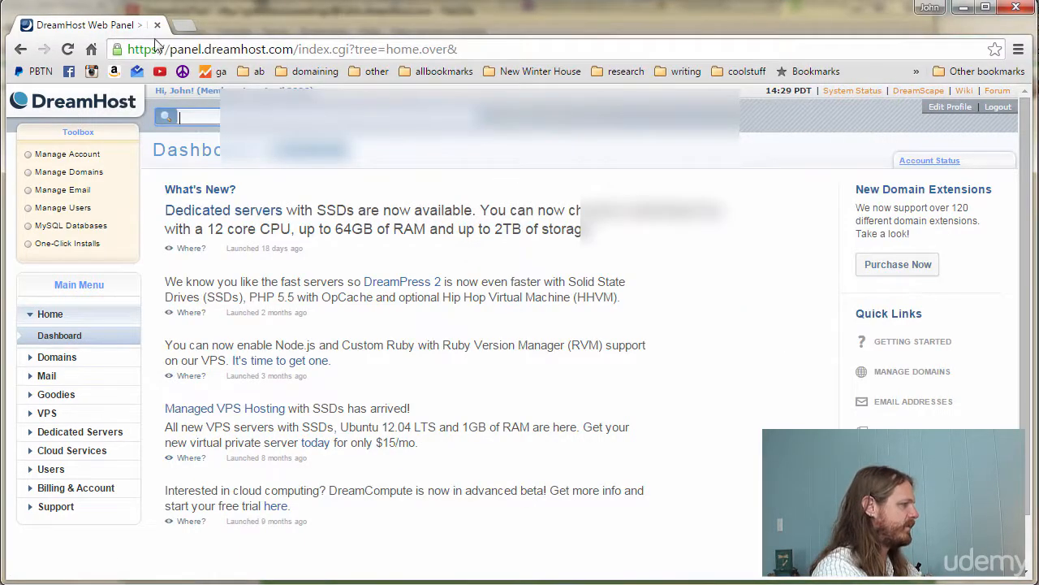
- Load the domain's live site in a new tab to see DreamHost's 'almost here' placeholder
click(183, 27)
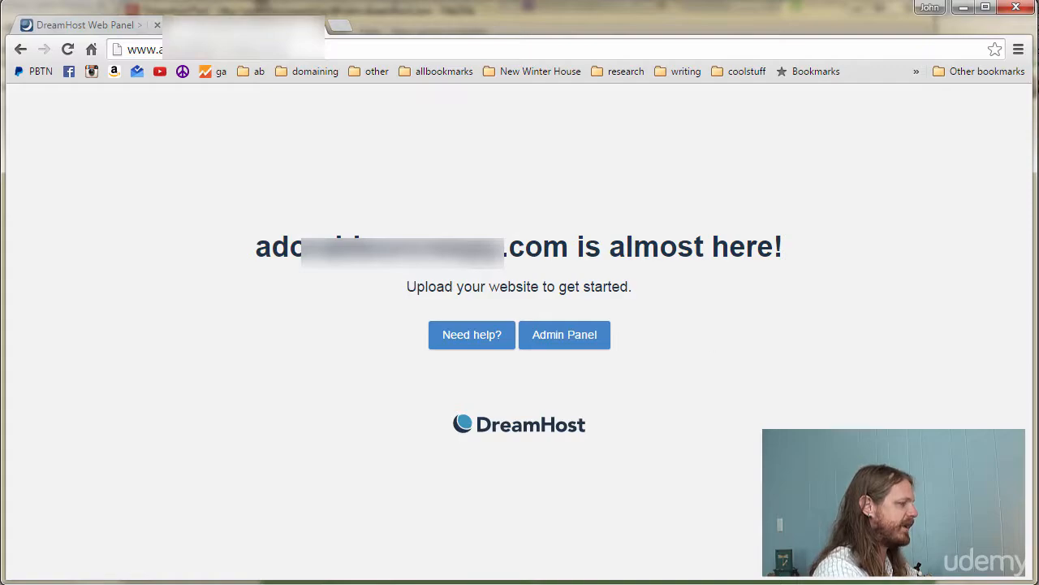
key(alt+Tab)
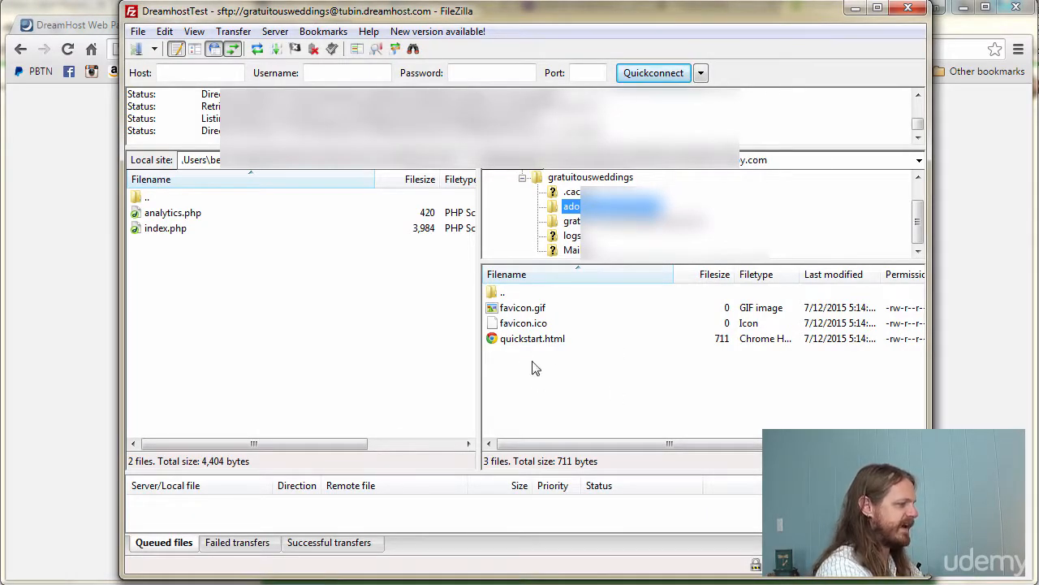
- Select favicon.ico and favicon.gif in the remote domain folder to inspect them
click(706, 388)
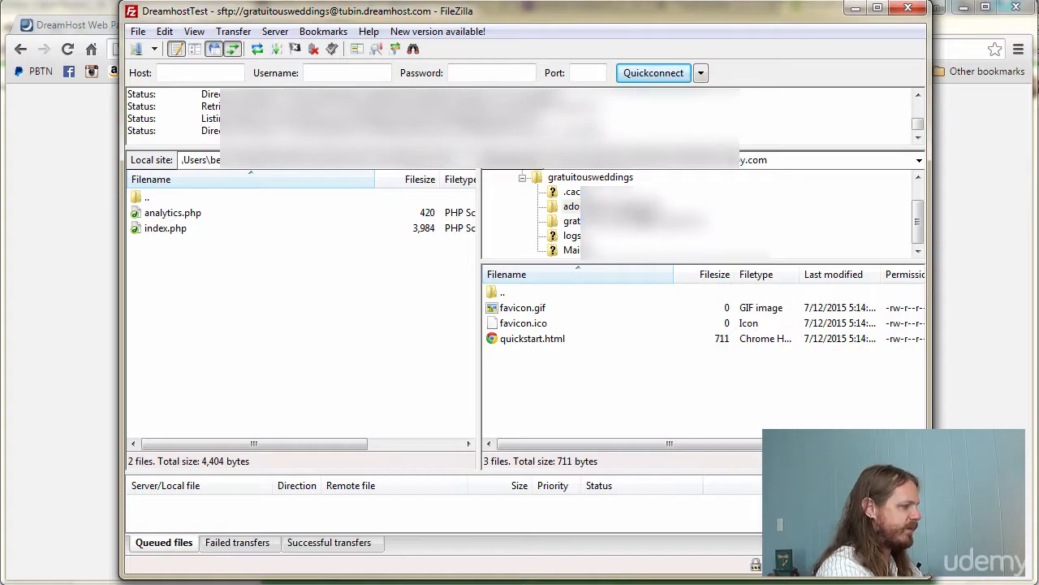
click(532, 325)
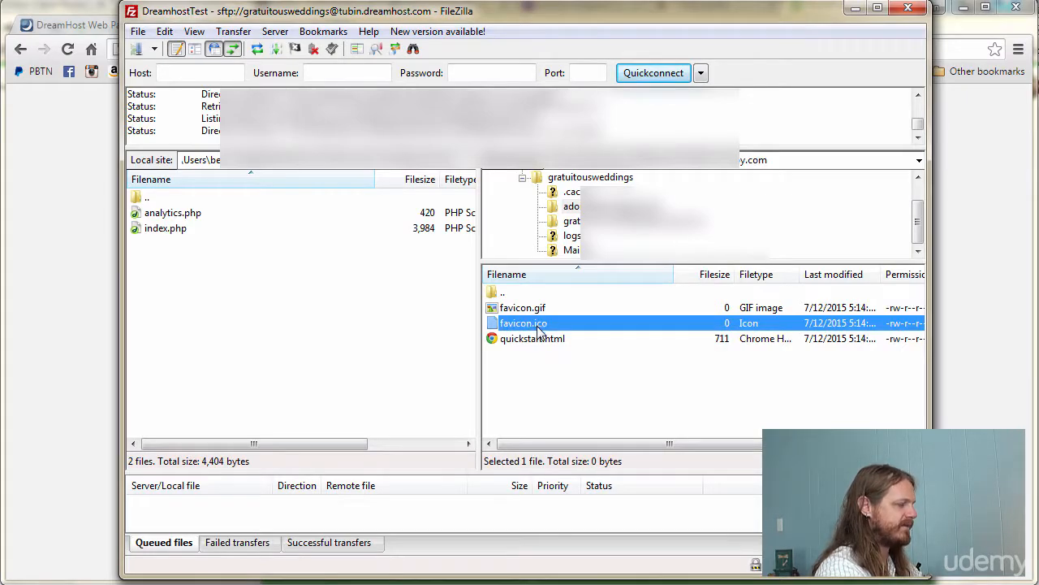
click(507, 311)
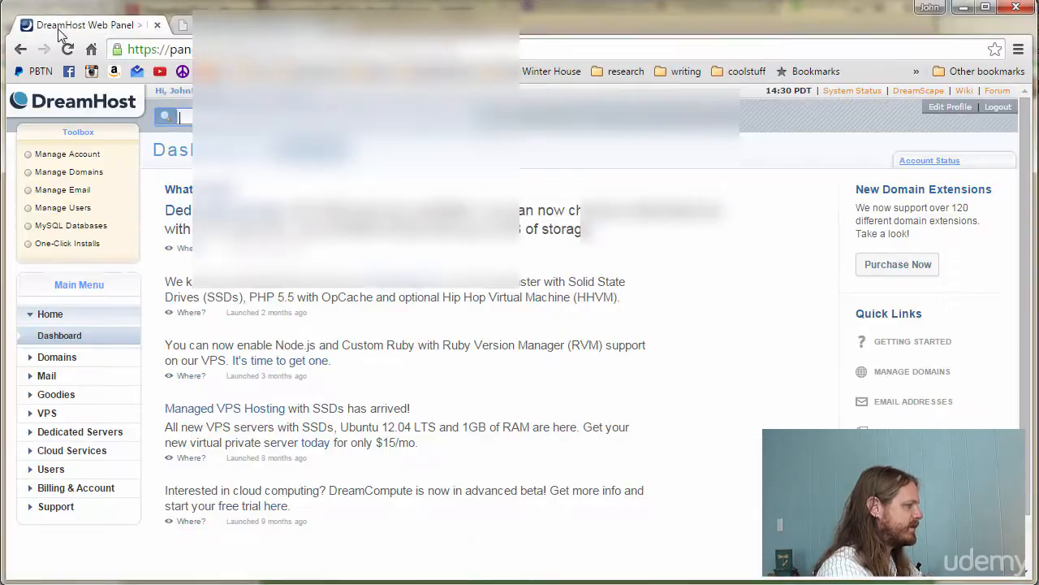
click(62, 32)
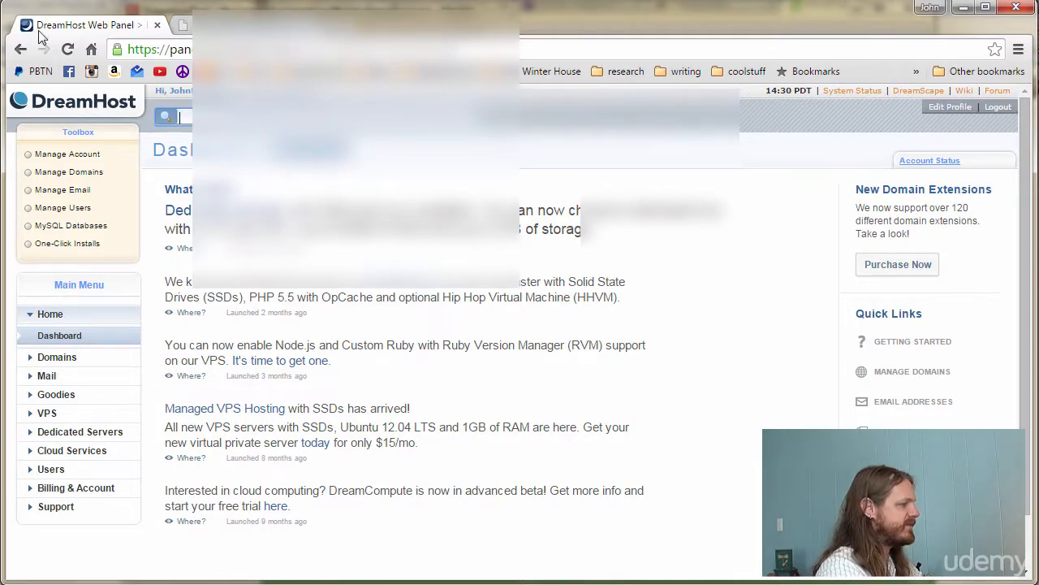
- View the placeholder site page again, then re-check favicon.ico and favicon.gif in the remote folder
click(181, 26)
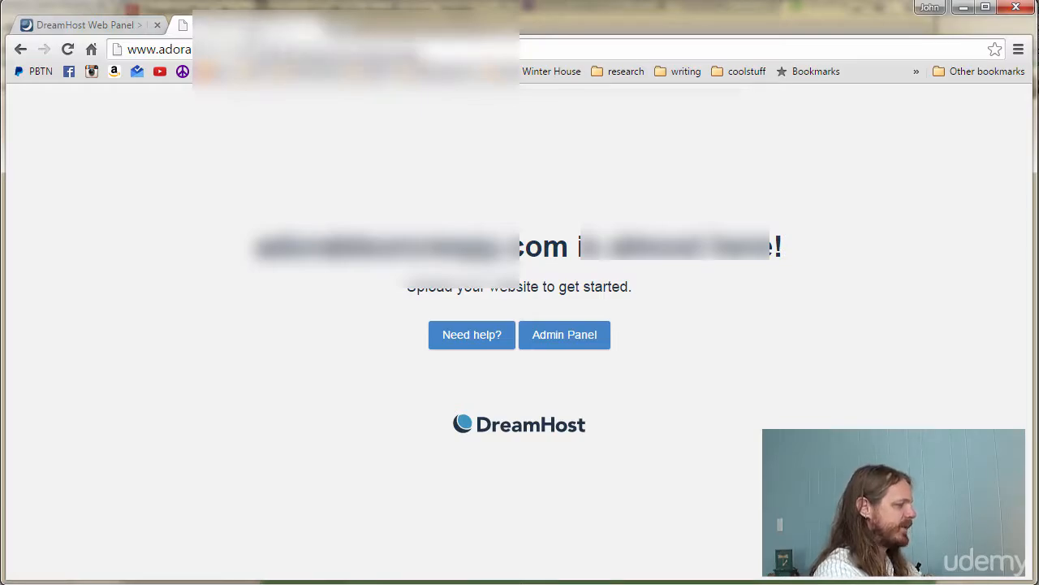
key(alt+Tab)
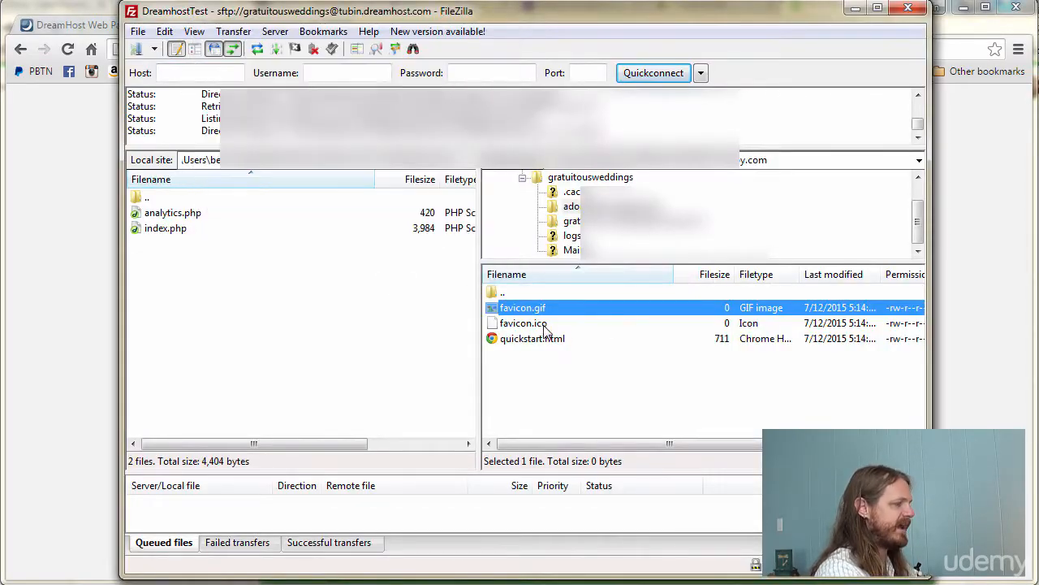
click(780, 324)
click(778, 311)
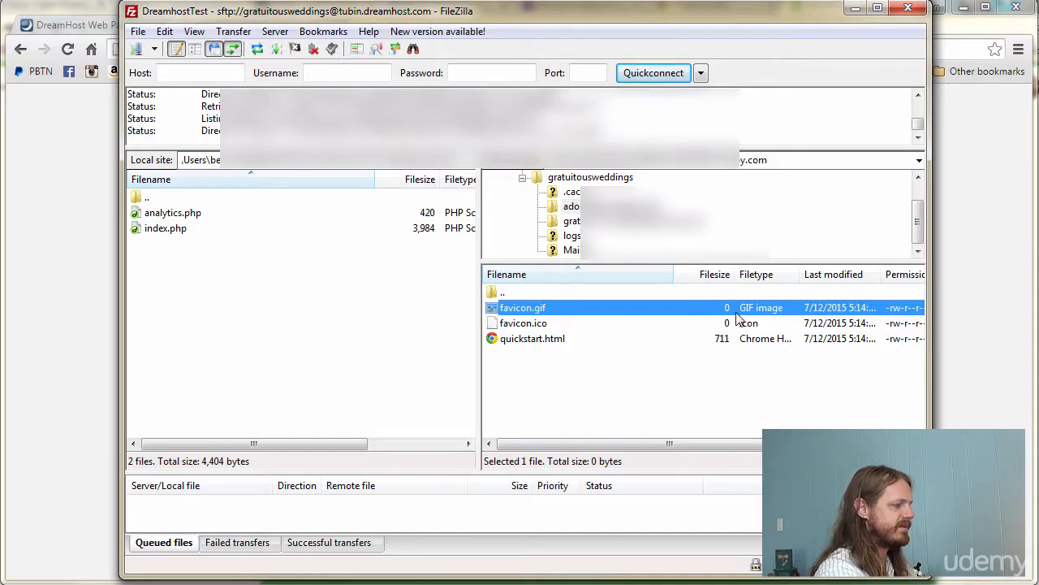
click(727, 325)
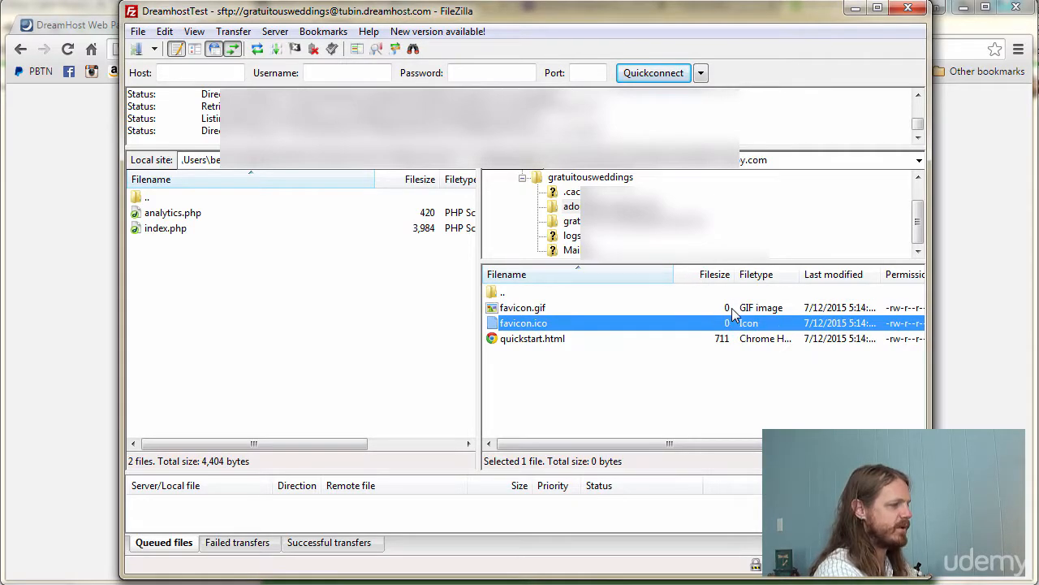
click(730, 311)
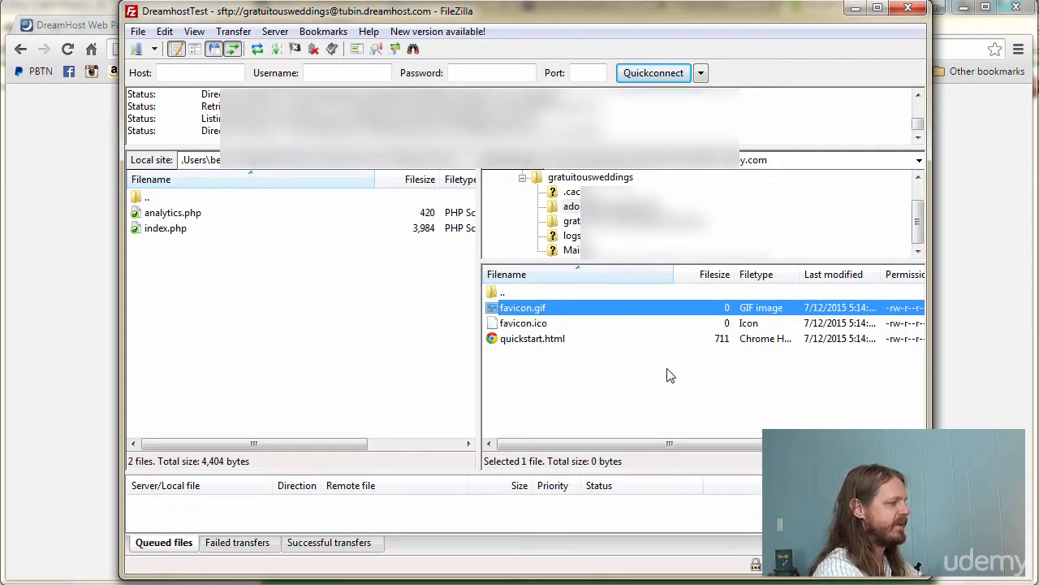
click(528, 325)
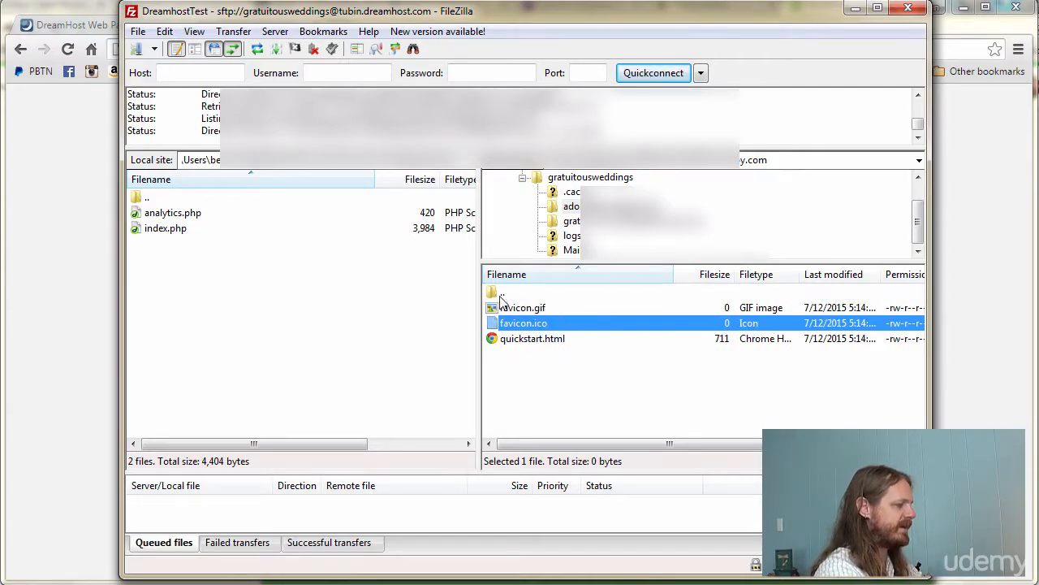
click(552, 398)
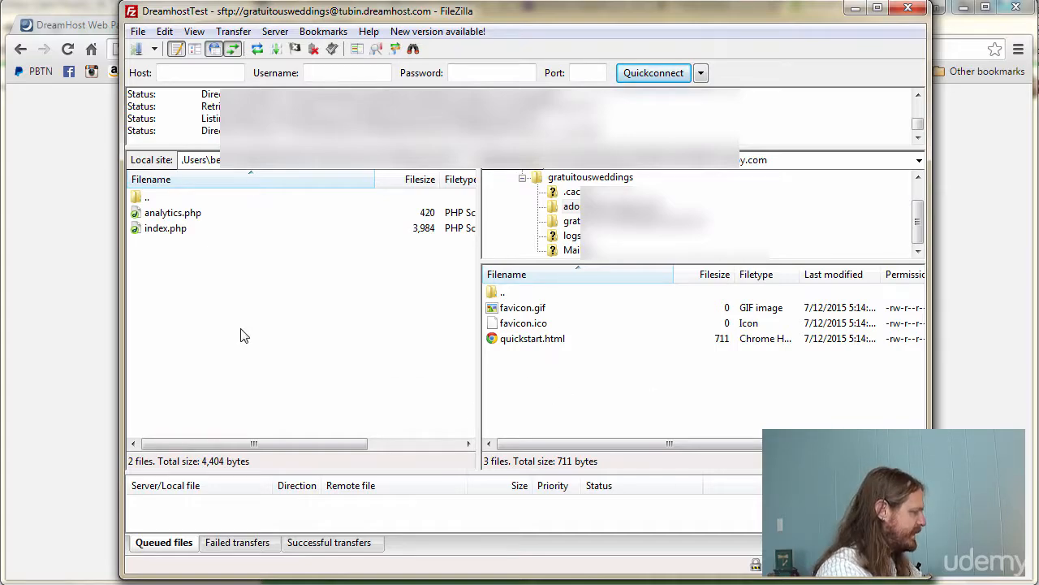
- Try selecting analytics.php and index.php in the local pane and check their context menu
click(163, 234)
right_click(192, 237)
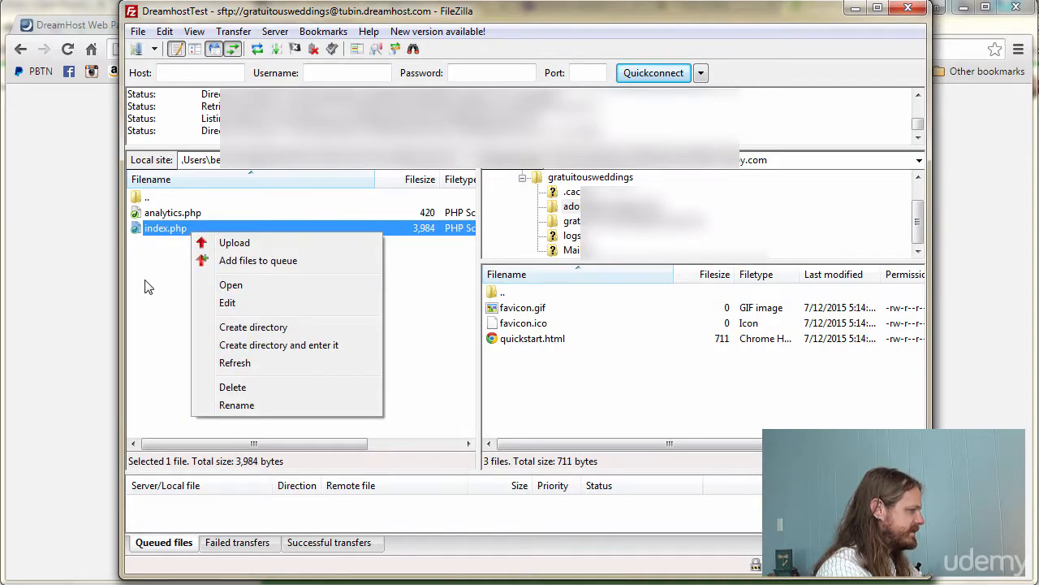
click(148, 284)
click(174, 214)
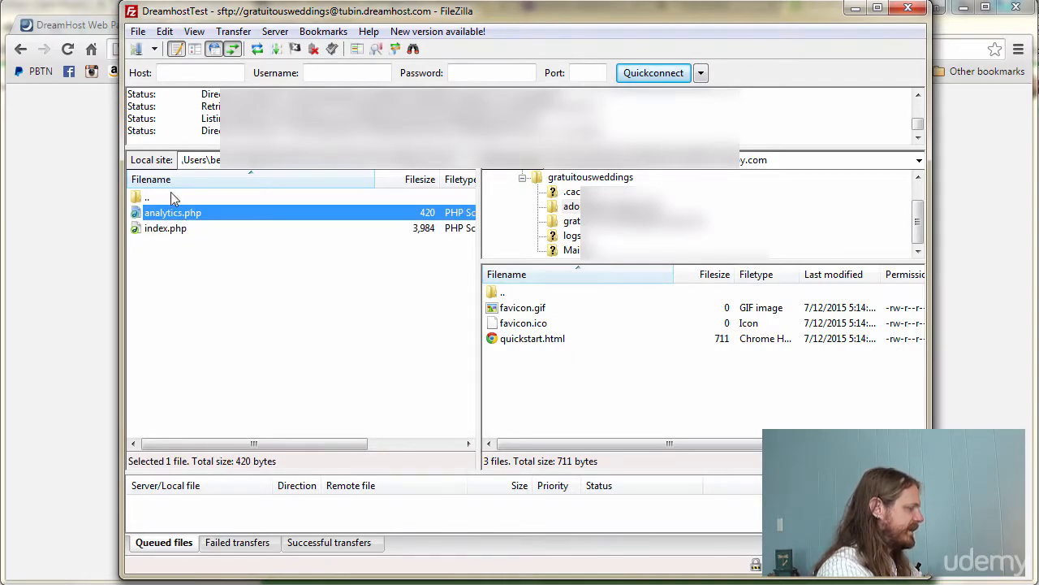
click(172, 224)
click(179, 214)
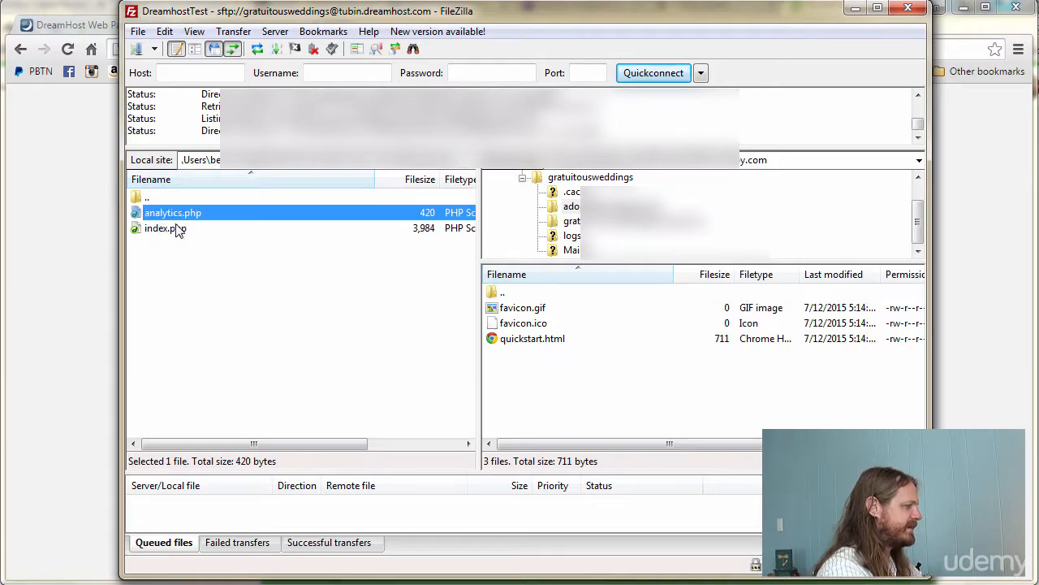
click(167, 227)
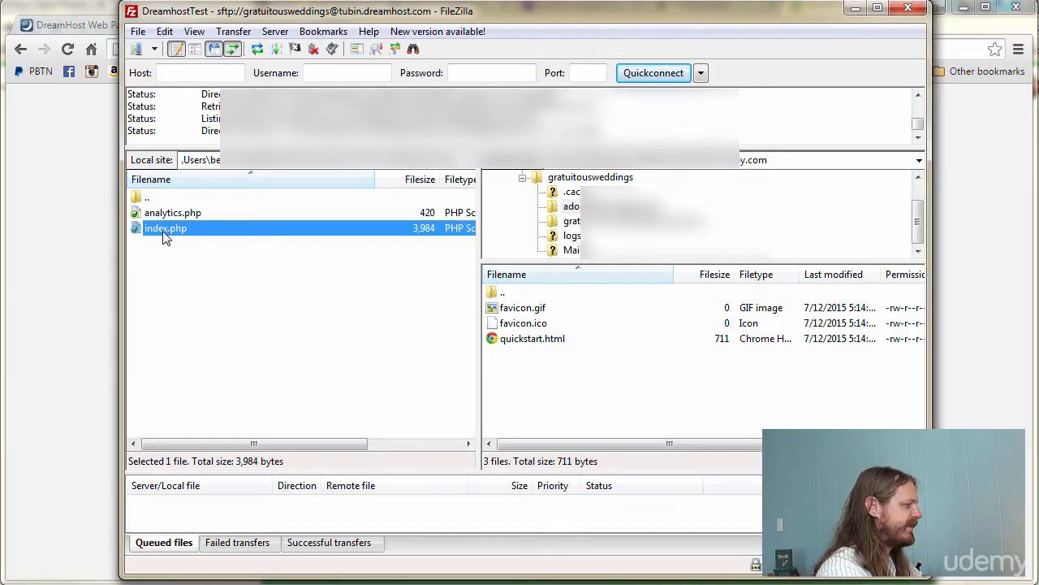
right_click(181, 233)
click(190, 274)
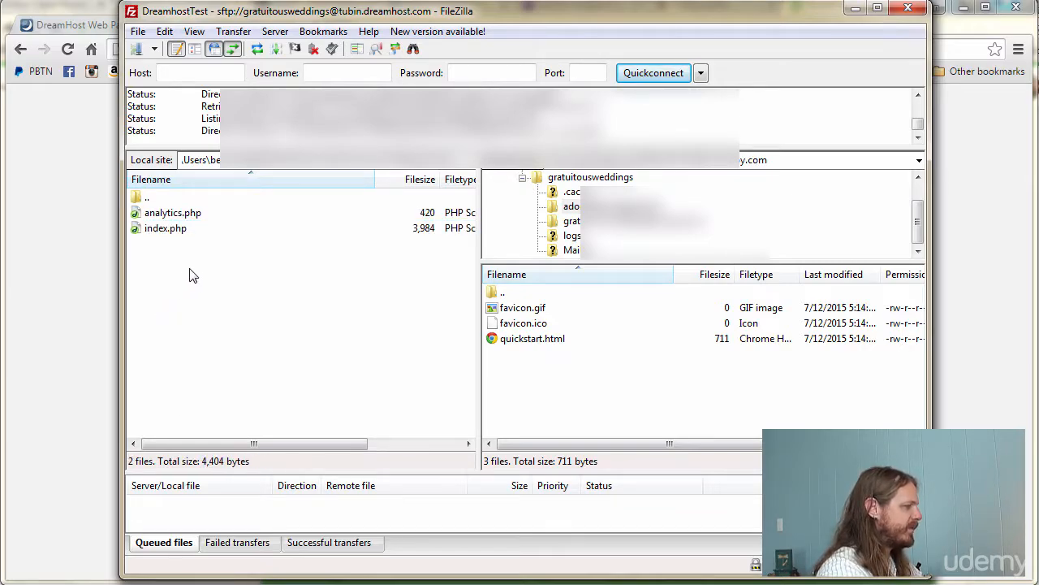
- Box-select local analytics.php and index.php and upload both to the remote folder
drag(207, 280, 166, 215)
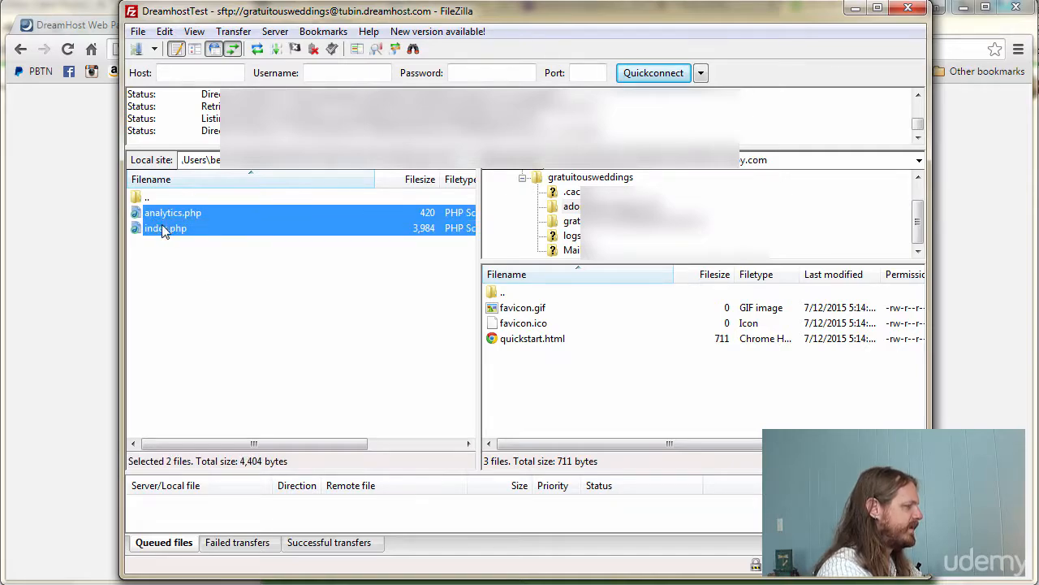
right_click(172, 224)
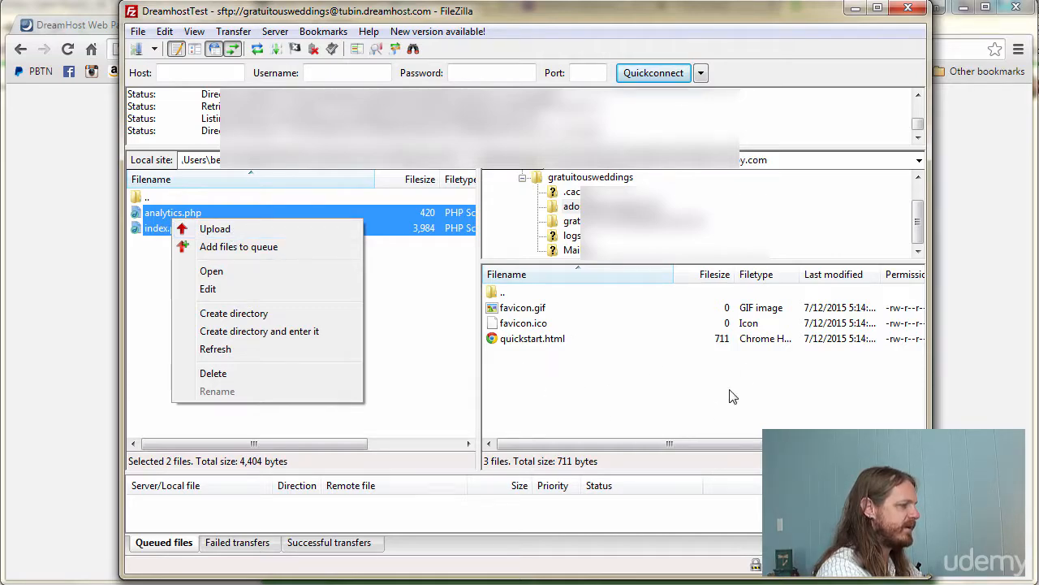
click(387, 263)
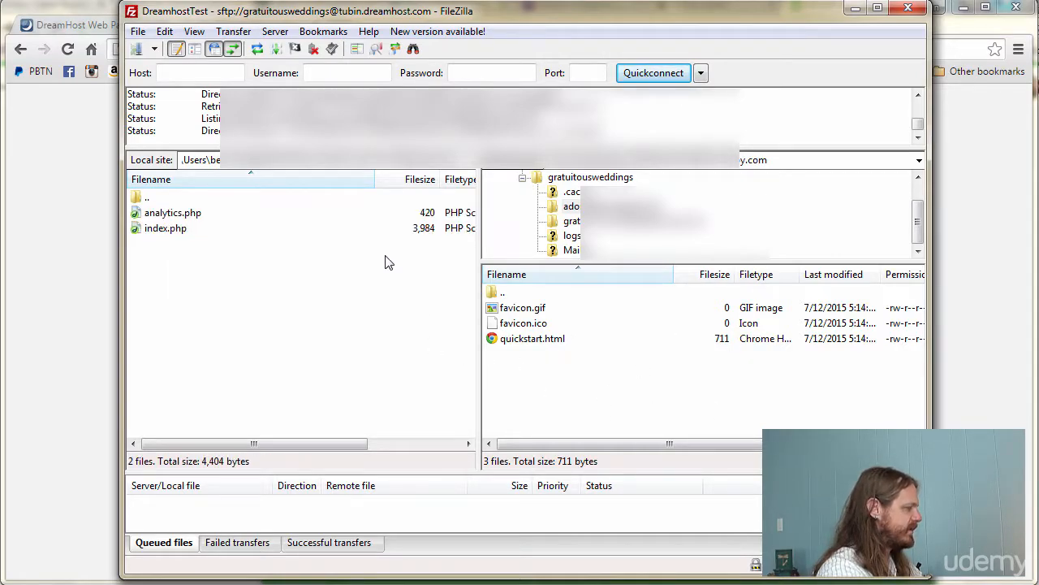
click(168, 232)
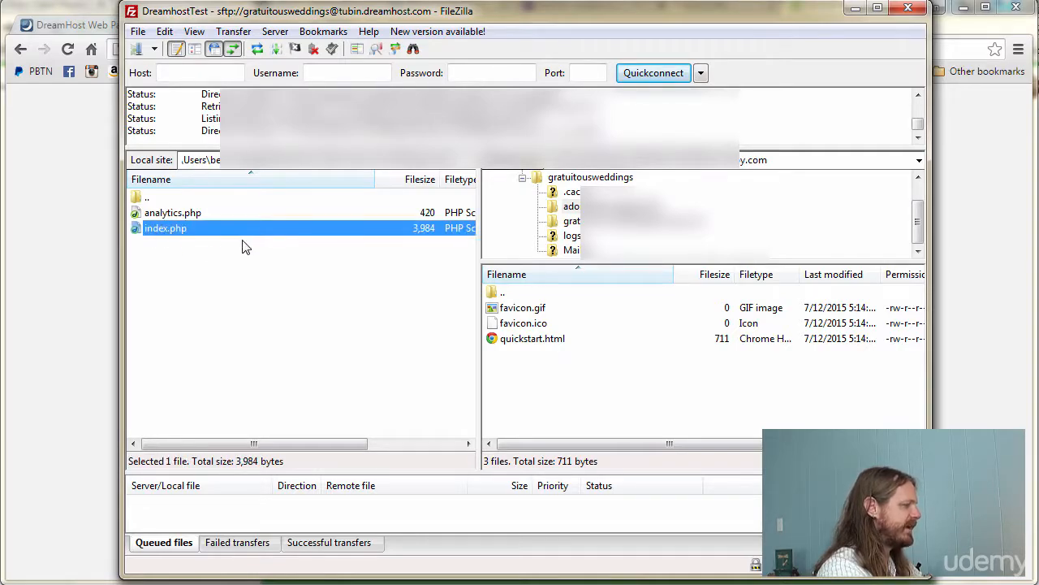
click(399, 324)
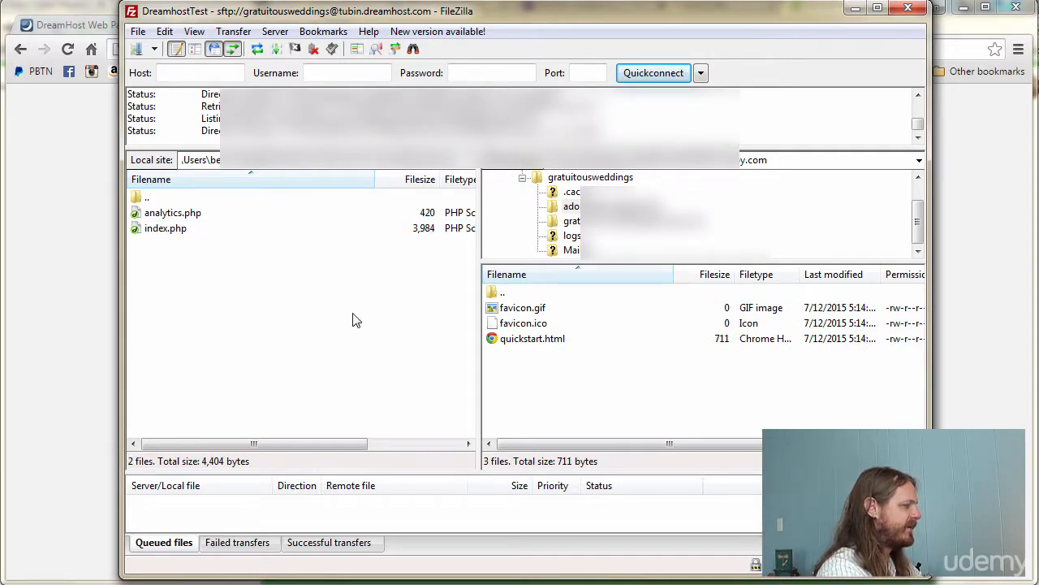
drag(354, 319, 172, 213)
right_click(172, 223)
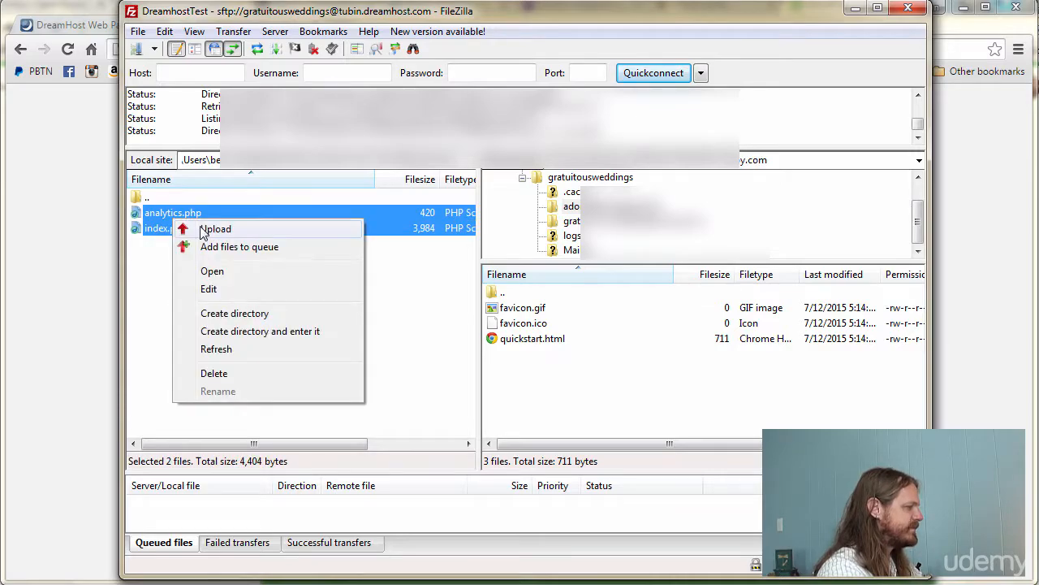
click(207, 229)
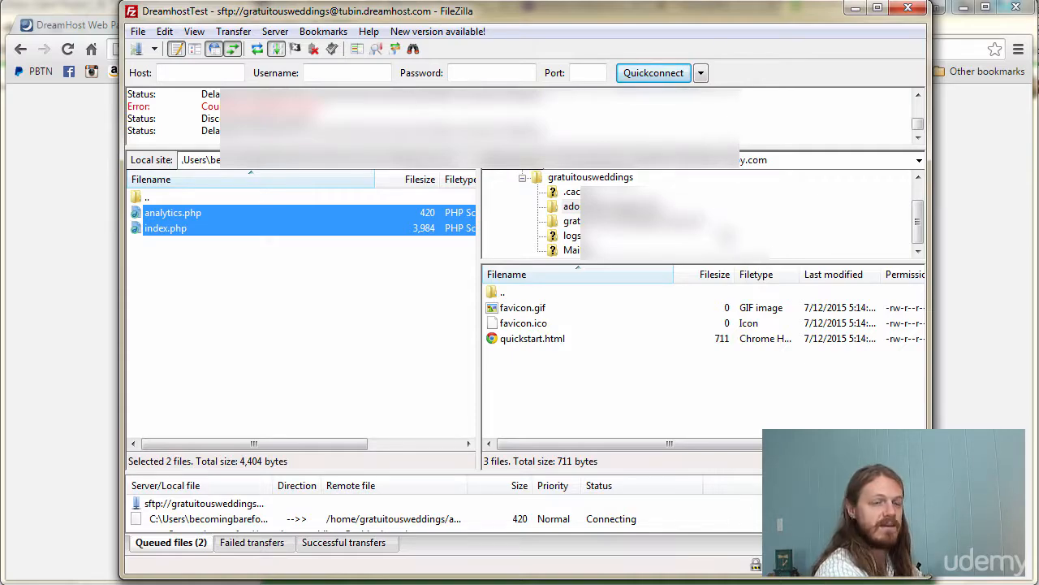
- Reconnect to the saved DreamhostTest site and reselect both local PHP files
click(154, 49)
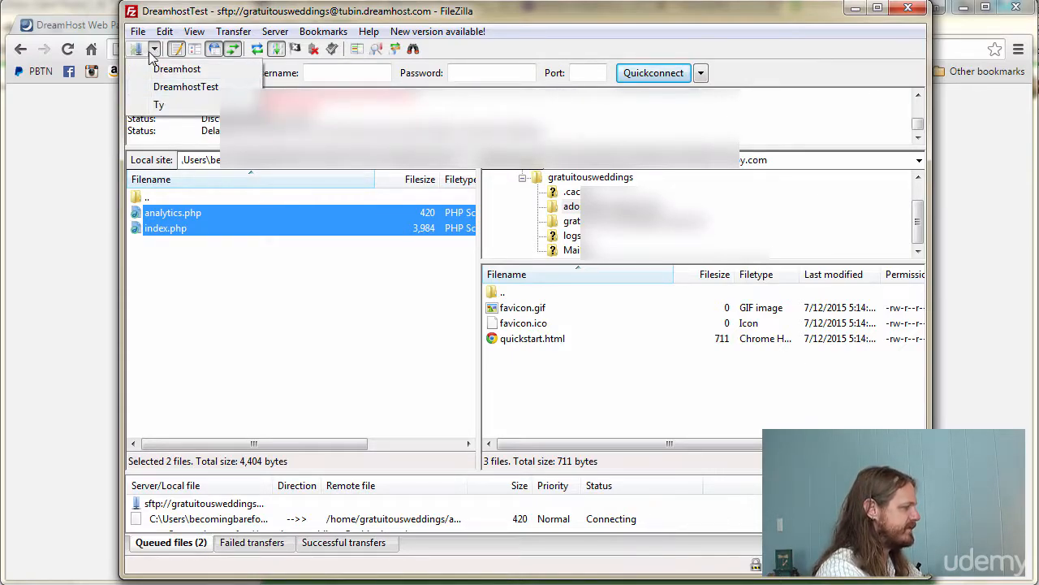
click(153, 50)
click(140, 50)
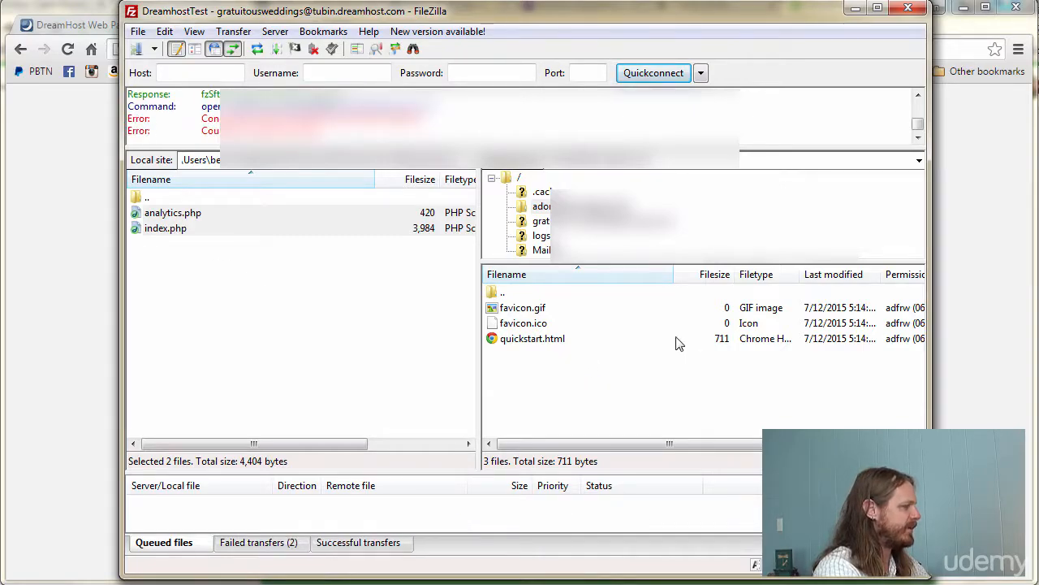
click(133, 271)
drag(265, 297, 168, 219)
- Upload analytics.php and index.php, then check them in the remote list (410 and 3,890 bytes)
right_click(220, 218)
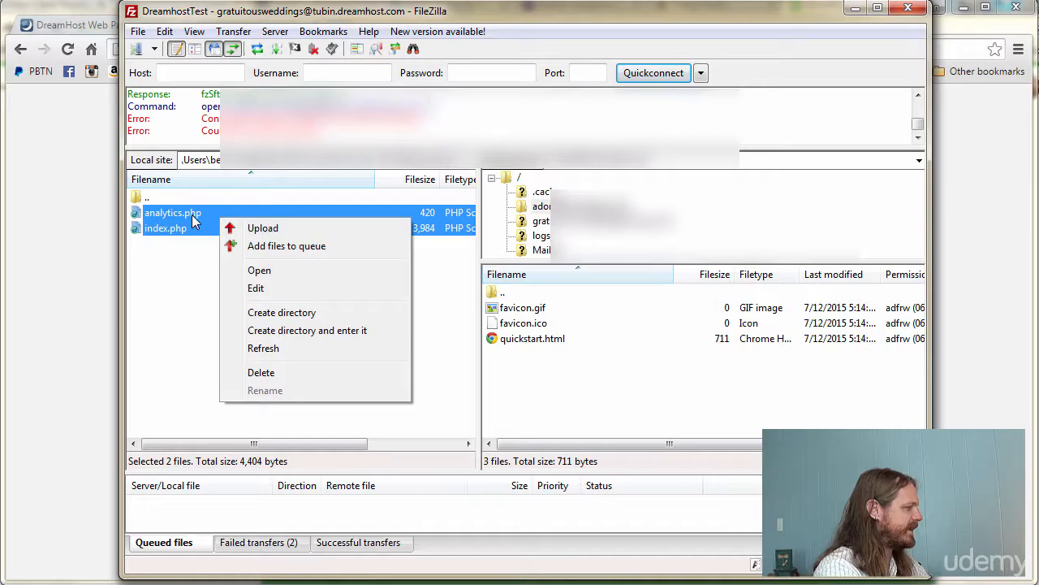
click(256, 230)
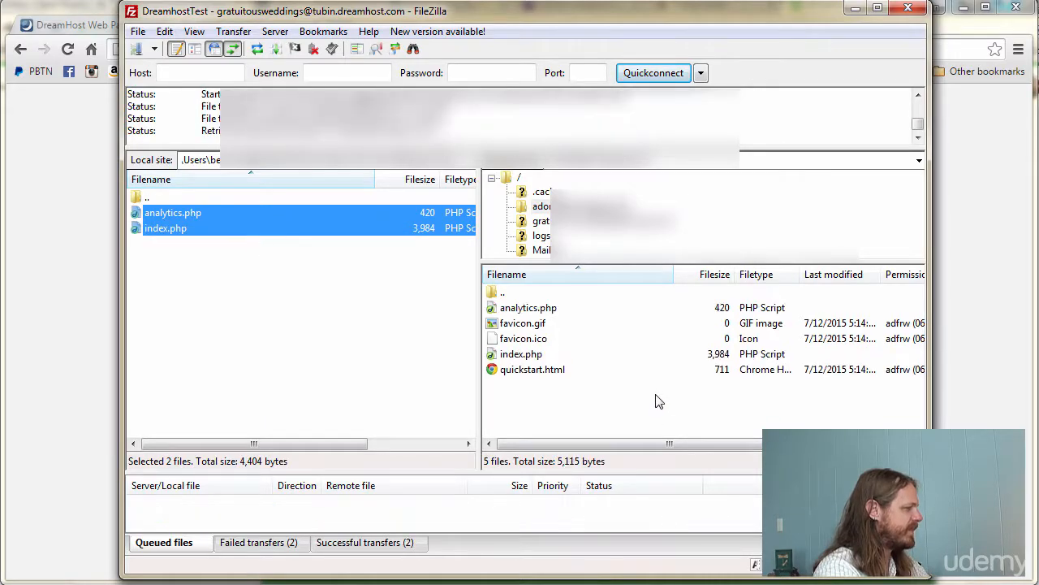
click(521, 354)
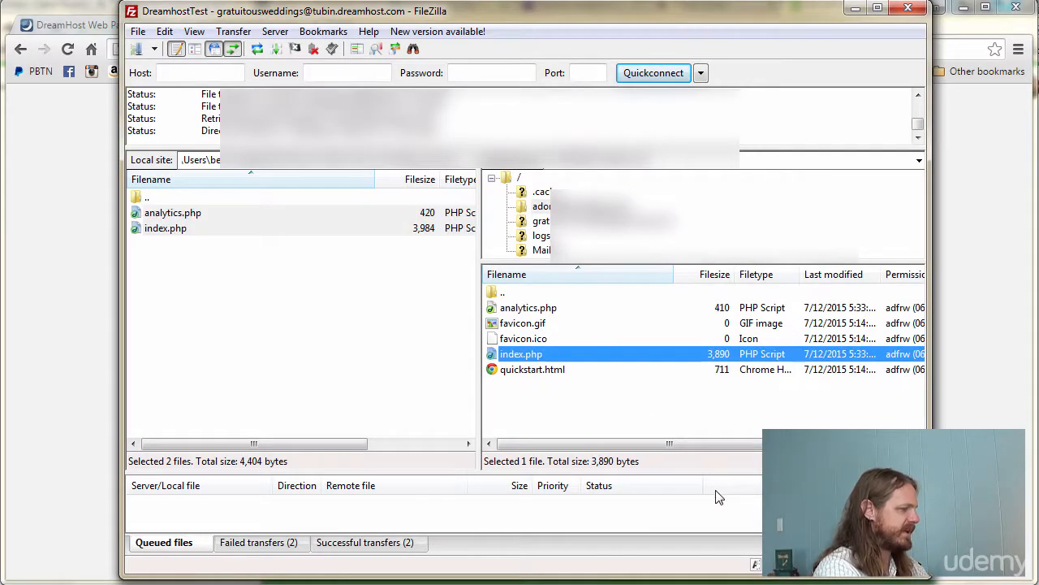
click(534, 310)
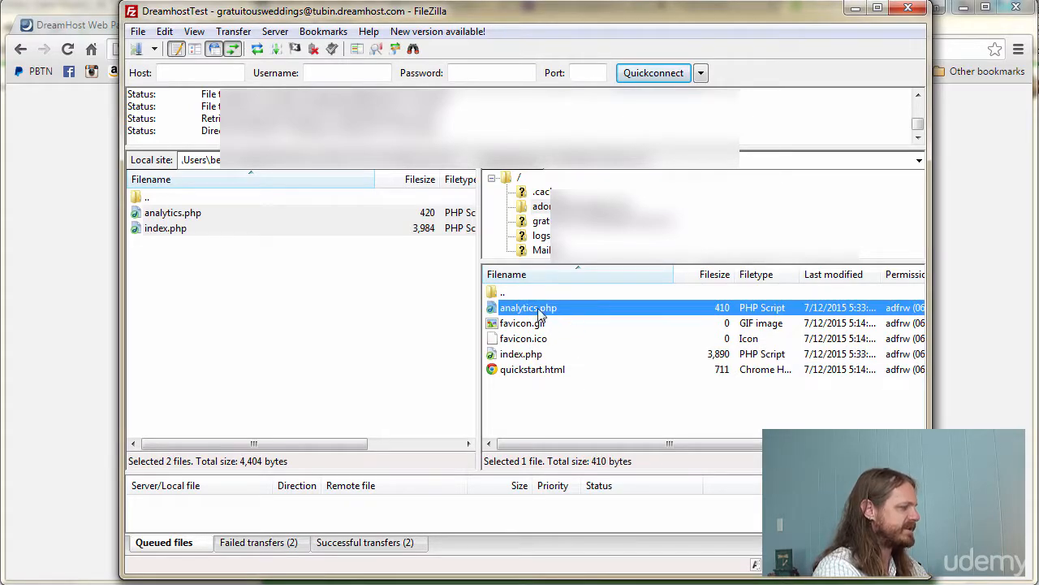
click(524, 360)
right_click(523, 362)
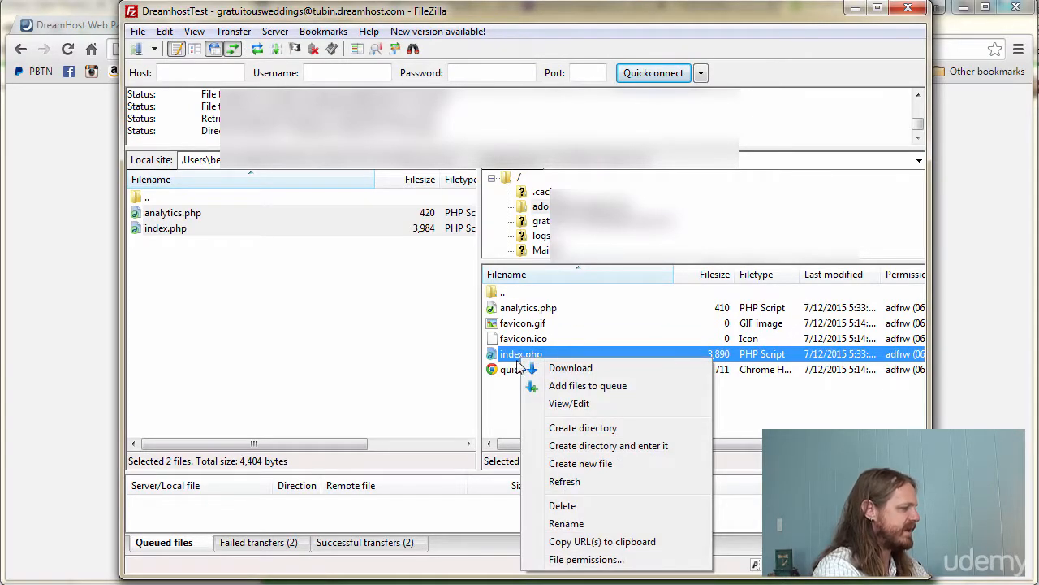
click(535, 398)
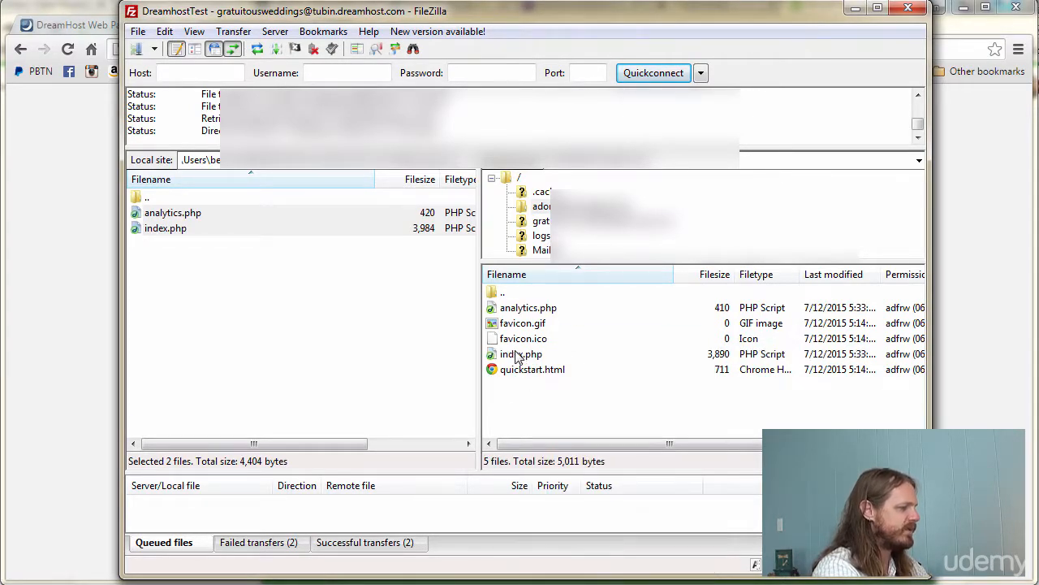
click(521, 358)
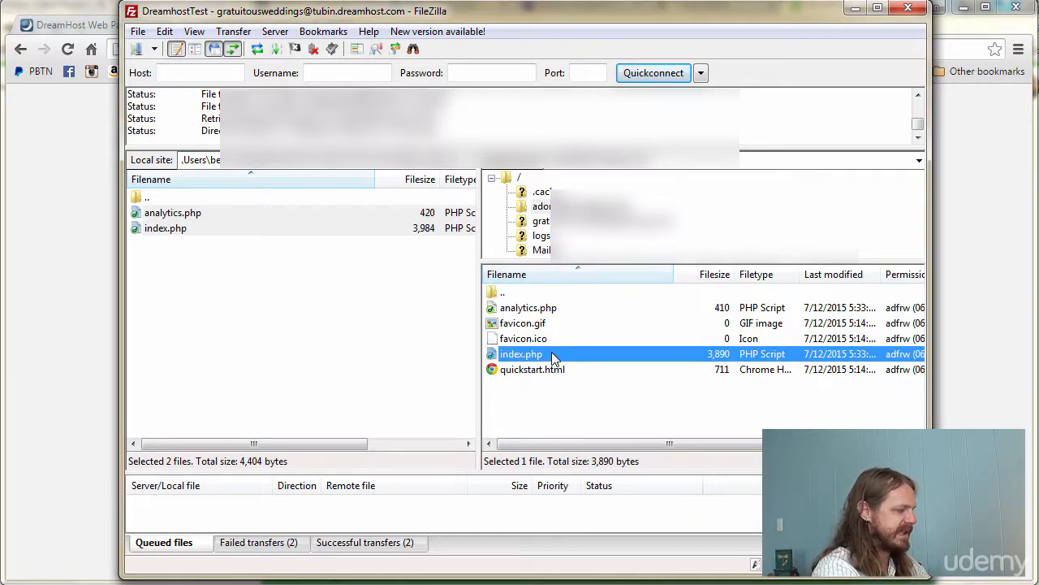
- Open the remote index.php in Notepad, replace its contents with 'This is a test.' and save
right_click(552, 357)
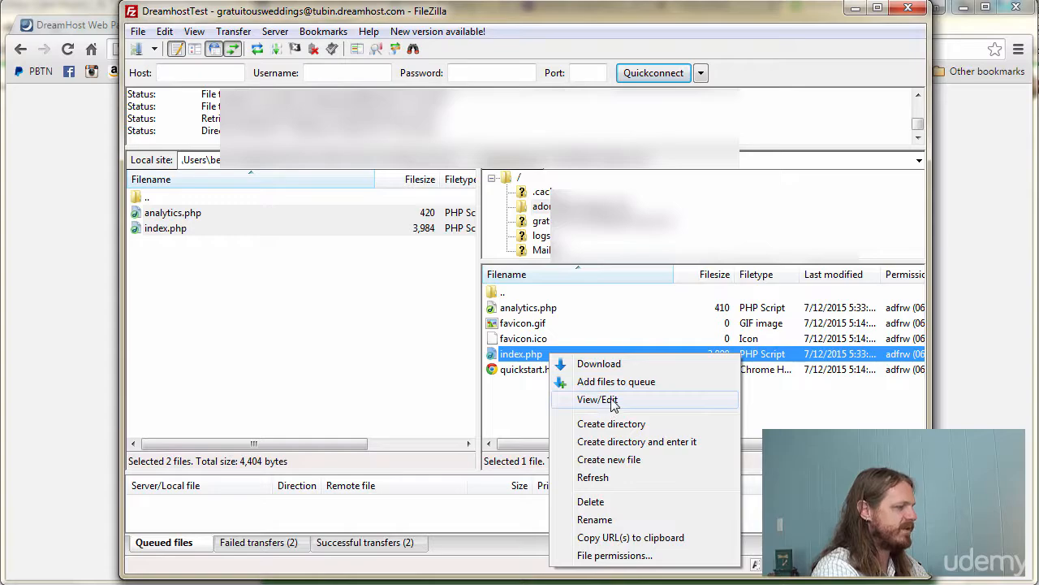
click(613, 401)
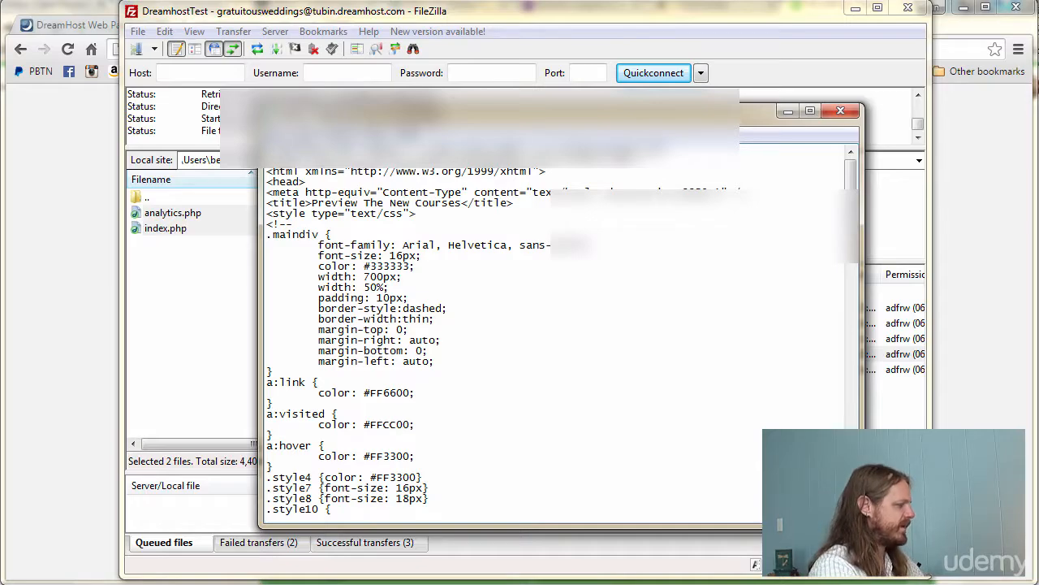
key(ctrl+a)
key(Delete)
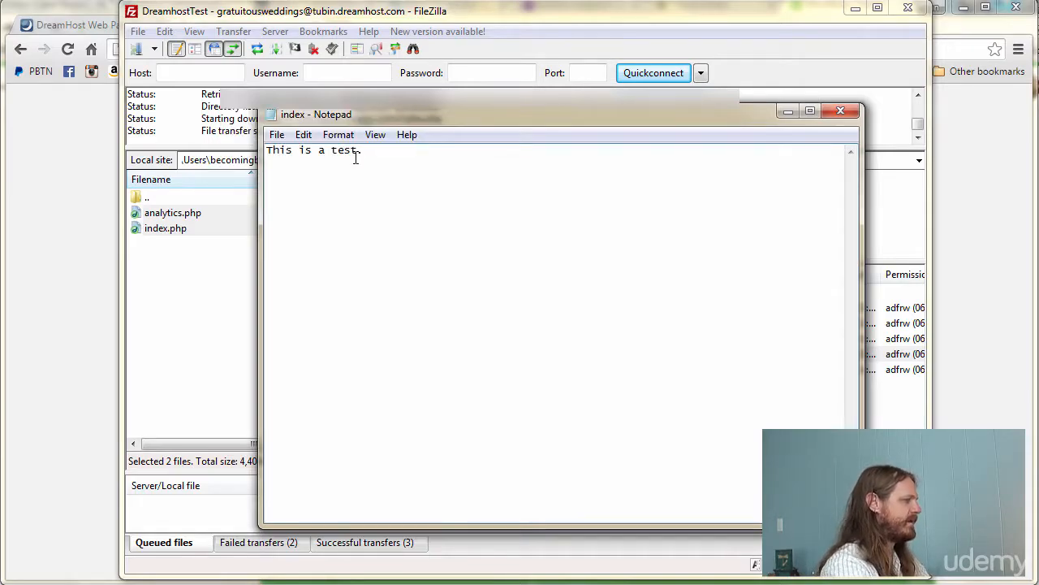
key(alt+f)
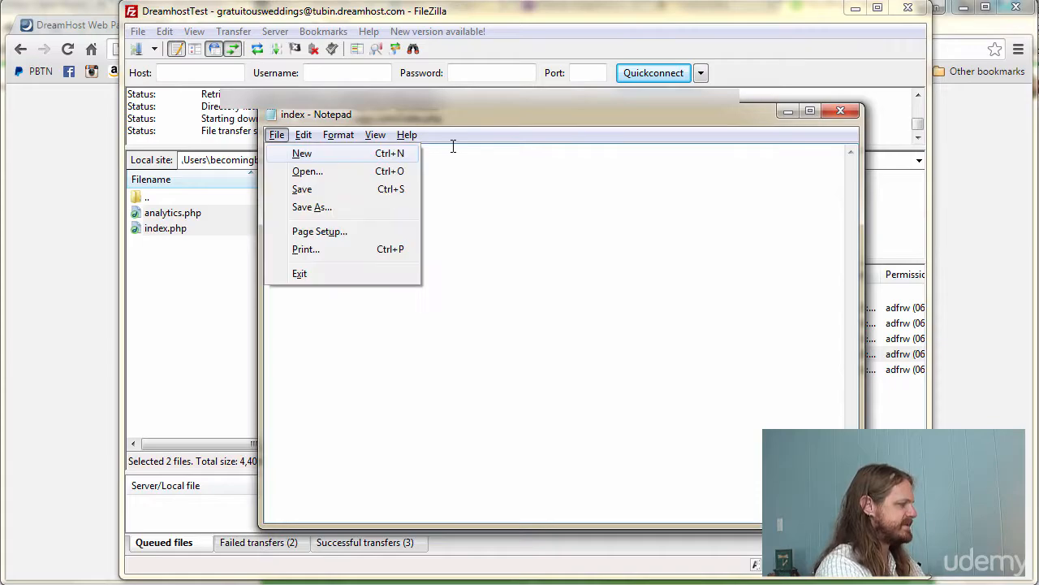
key(s)
click(841, 110)
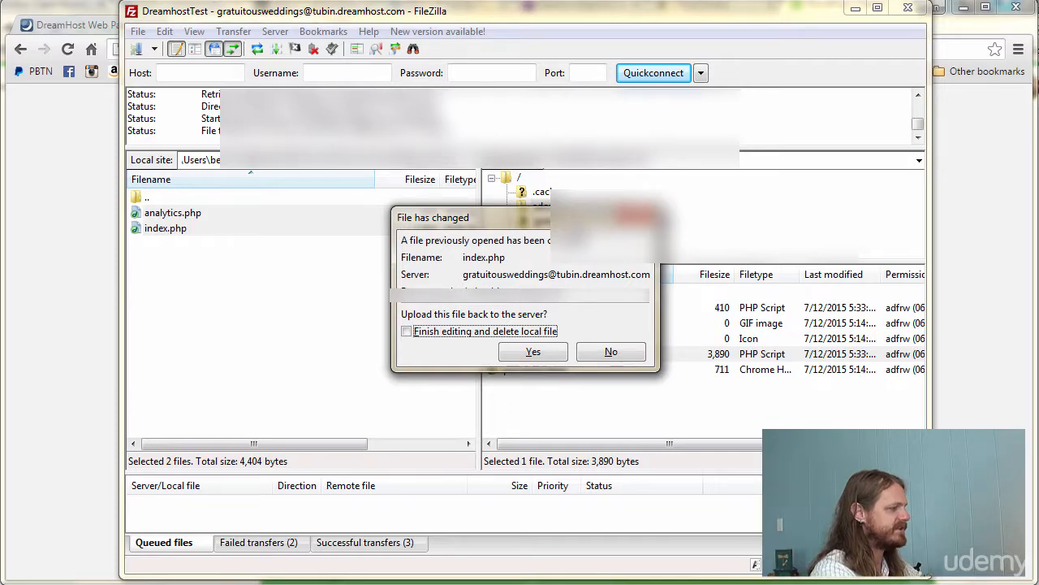
- Upload the edited index.php back and refresh the remote listing to show it at 15 bytes
click(539, 358)
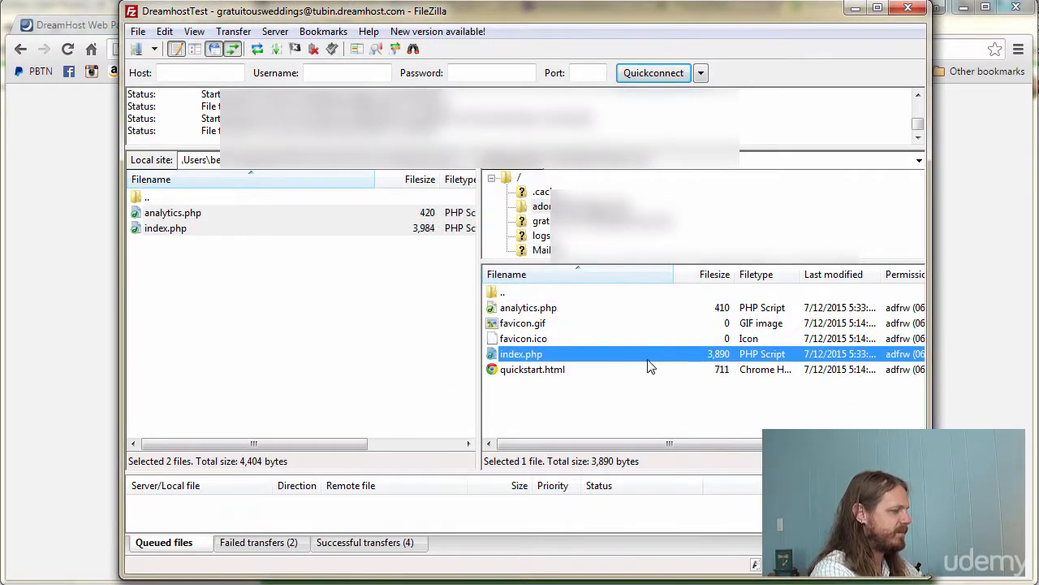
right_click(719, 355)
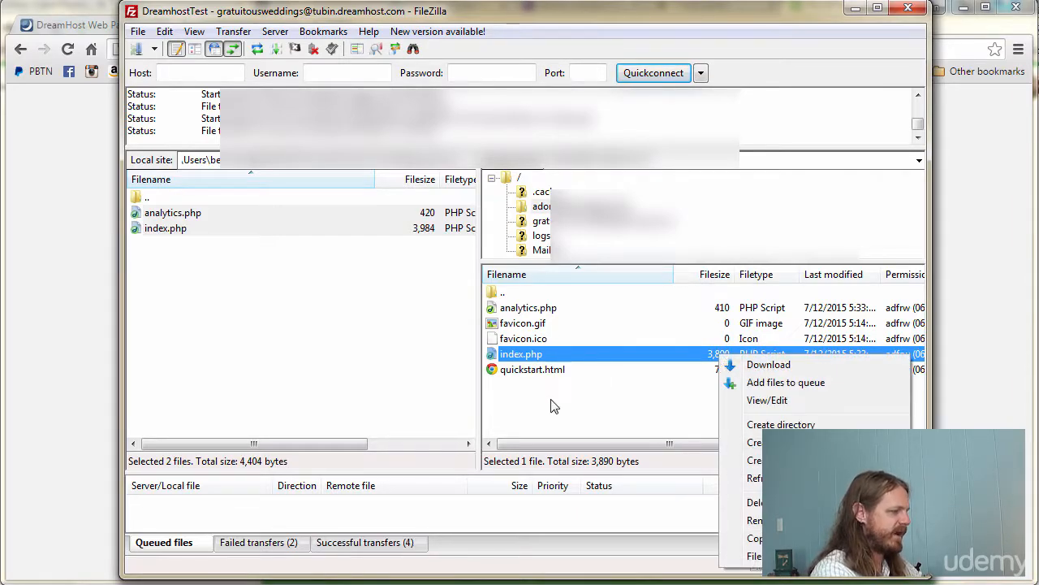
click(753, 477)
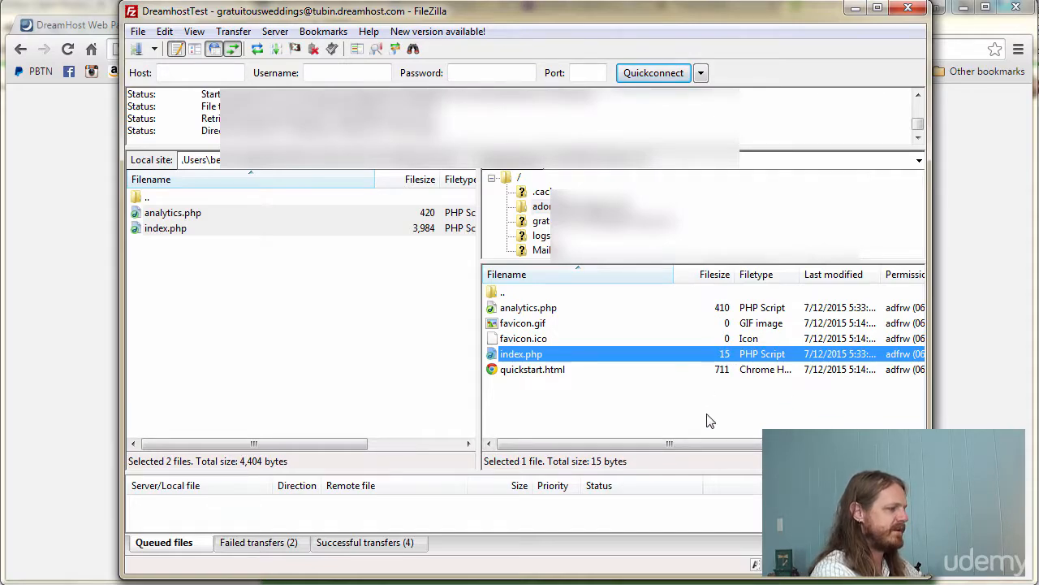
click(729, 357)
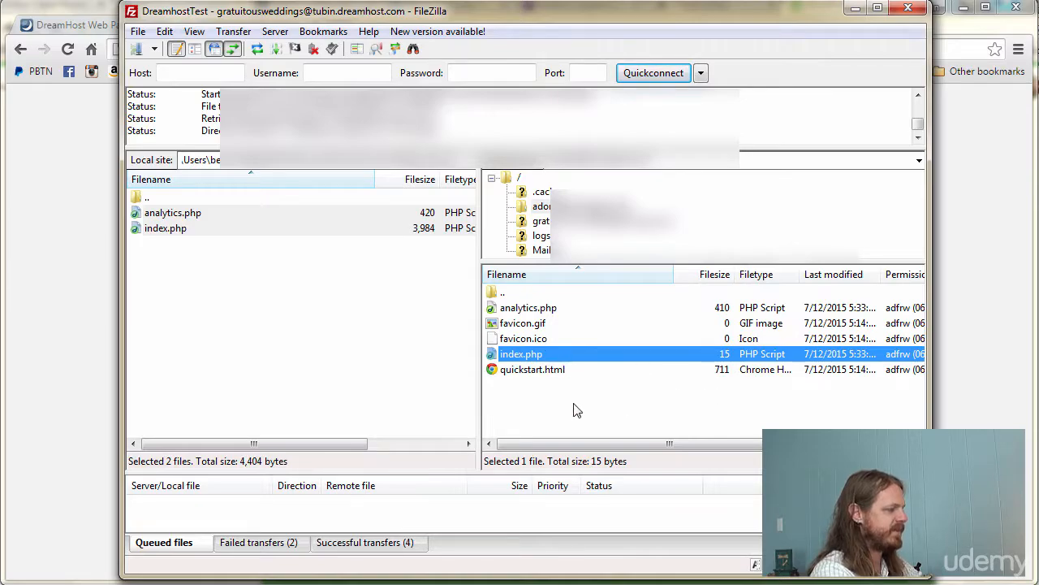
click(550, 355)
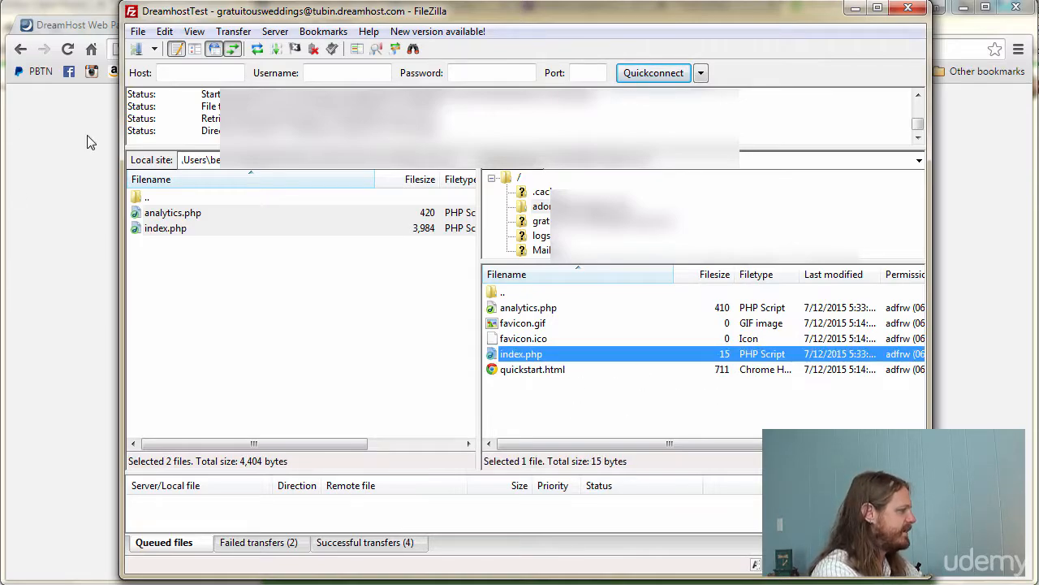
- Reload the live site in Chrome to load the edited index page
click(69, 156)
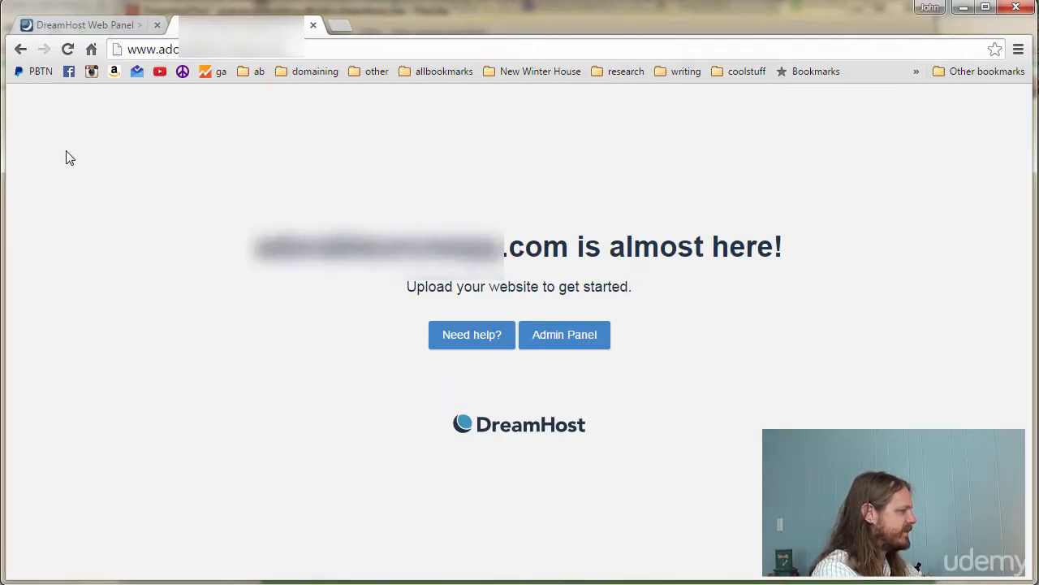
click(182, 51)
click(67, 50)
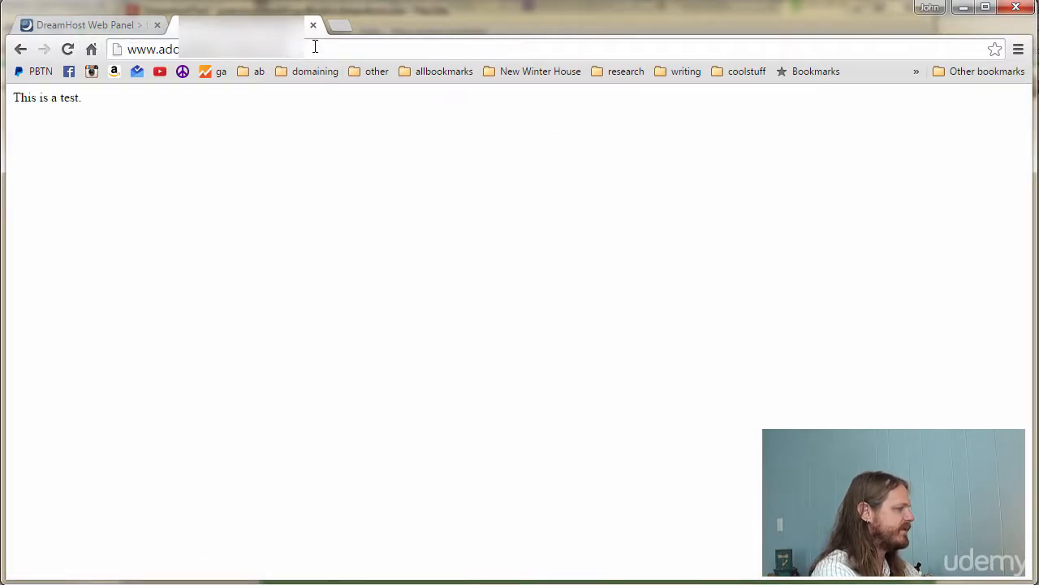
key(alt+Tab)
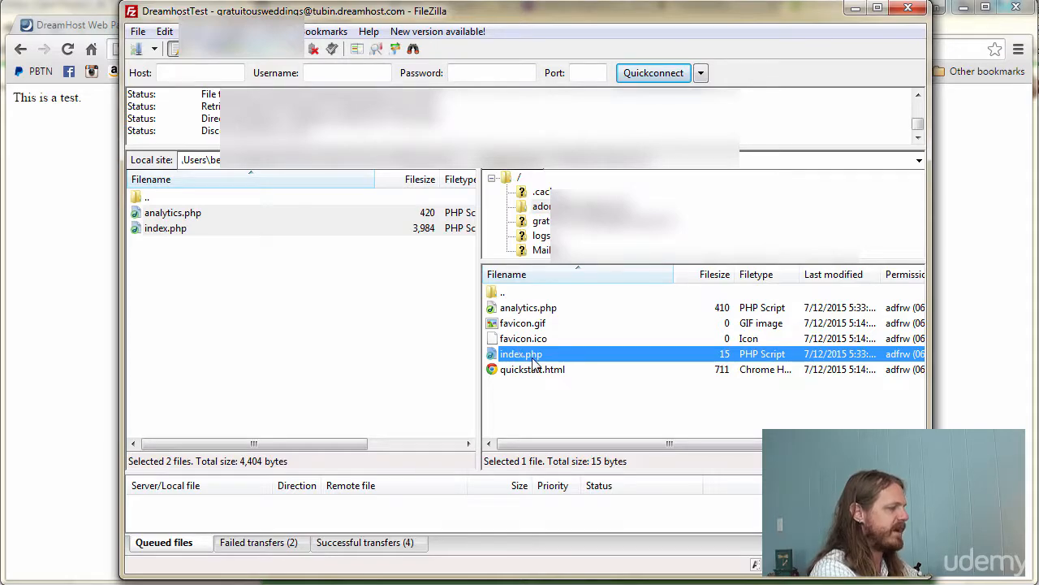
- Highlight the page's 'This is a test.' text to confirm it, then return to FileZilla
click(63, 100)
drag(102, 106, 3, 97)
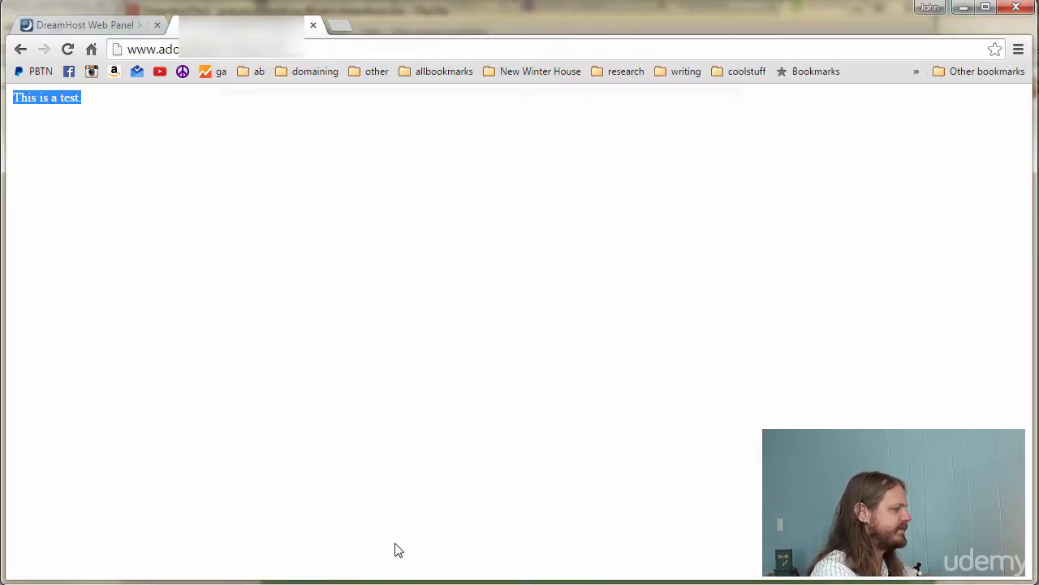
key(alt+Tab)
click(592, 416)
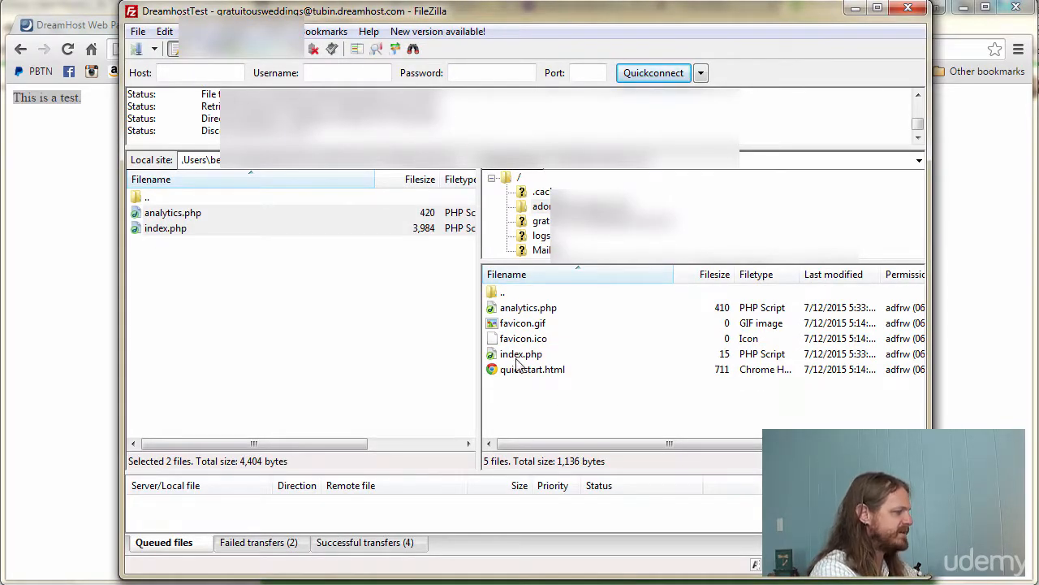
- Rename the server's index.php to index1.php by inserting 1 before the extension
click(346, 339)
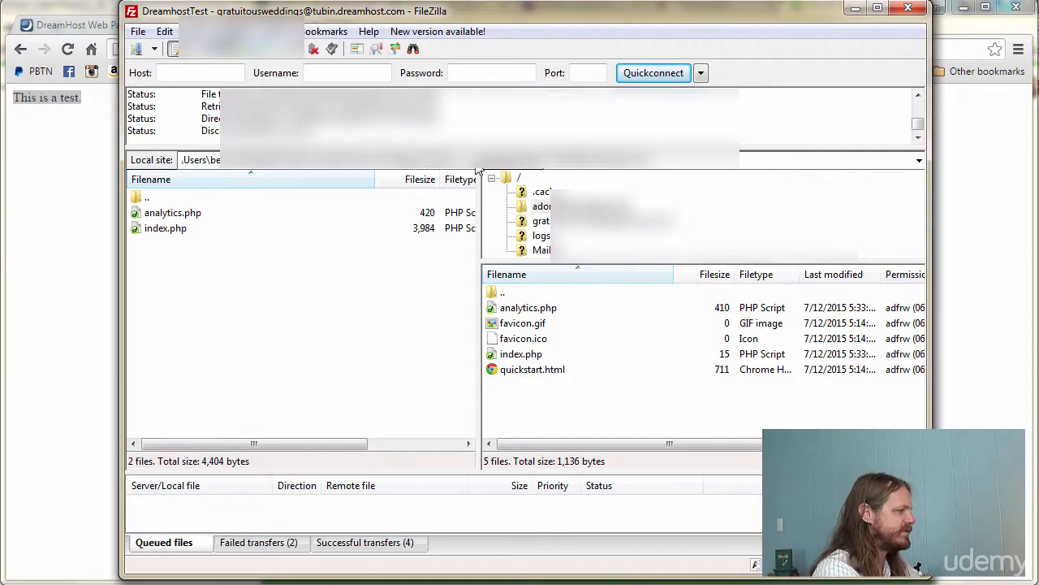
click(523, 355)
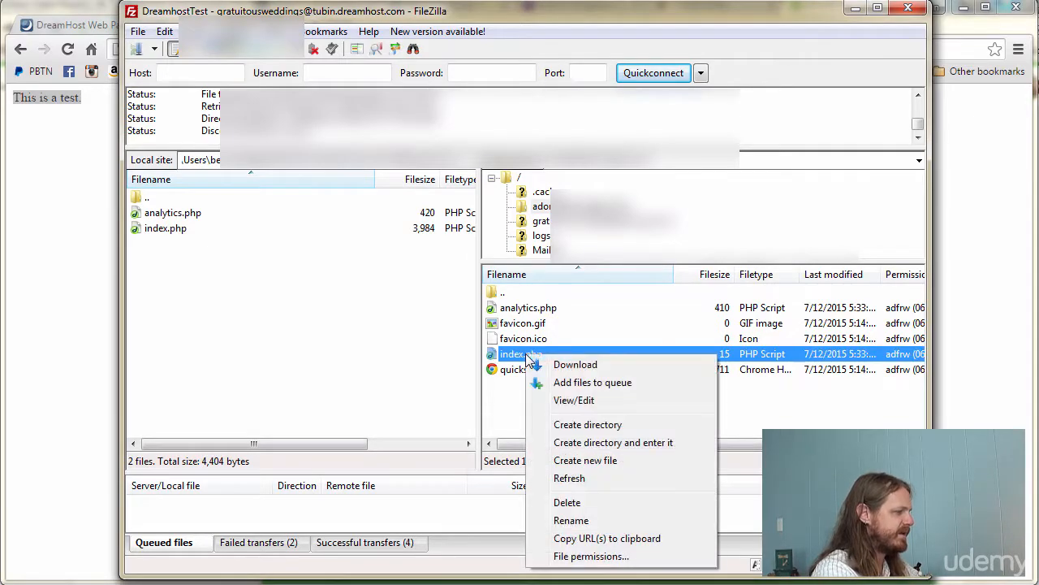
right_click(525, 356)
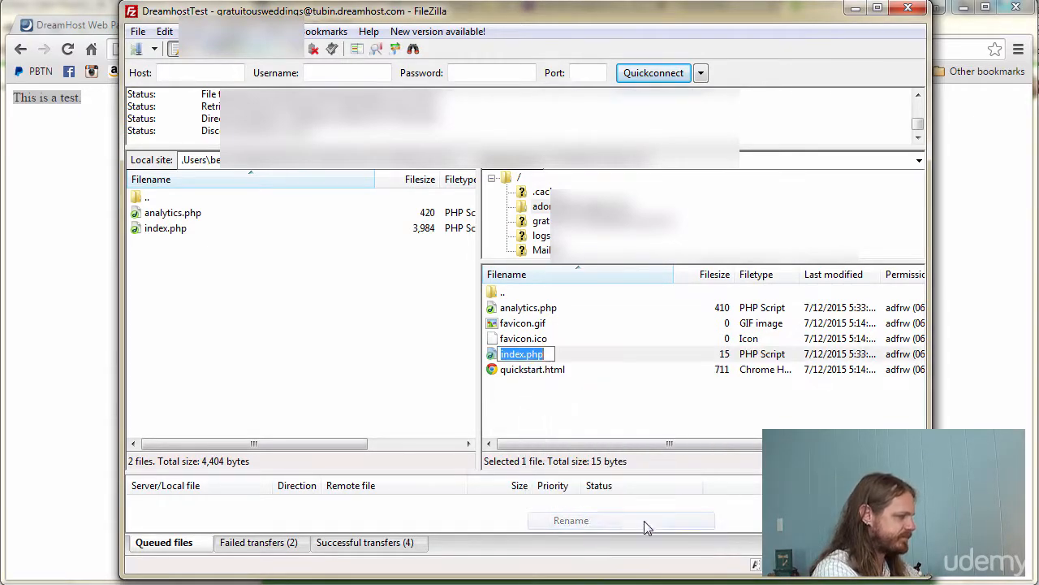
click(581, 520)
click(523, 353)
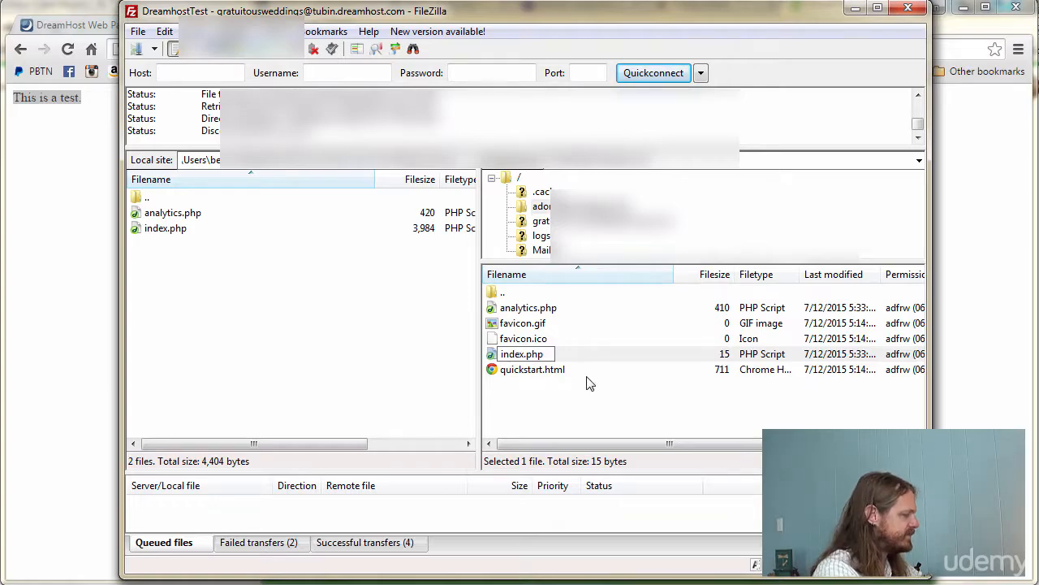
text(1)
key(Return)
click(540, 362)
right_click(537, 357)
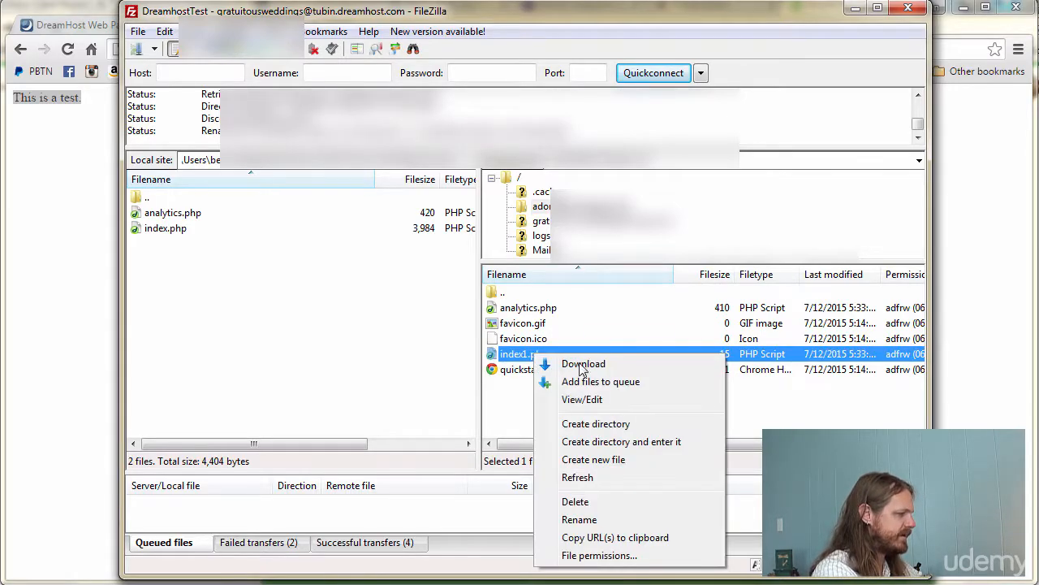
click(522, 341)
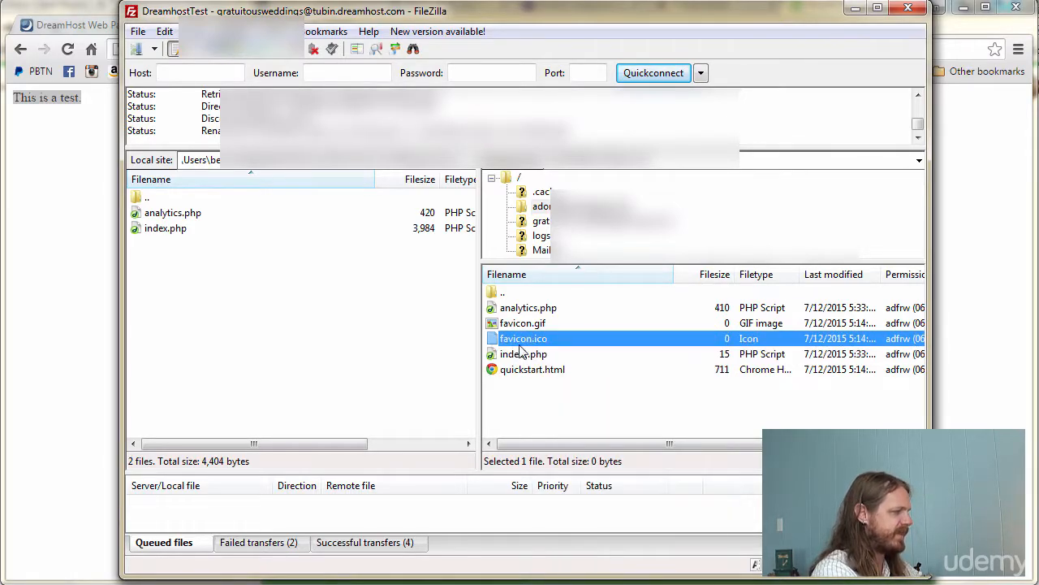
right_click(517, 354)
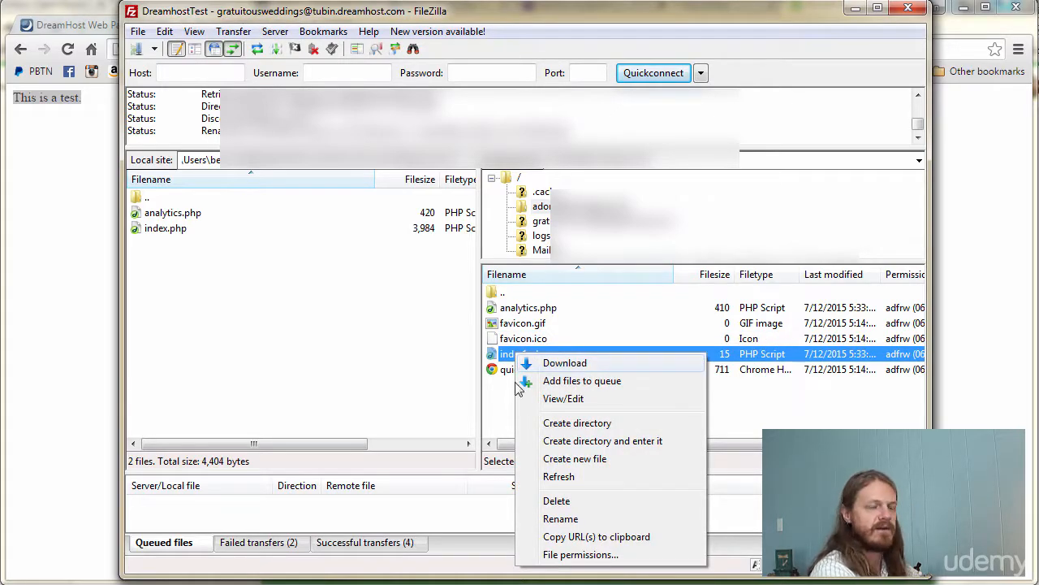
click(515, 388)
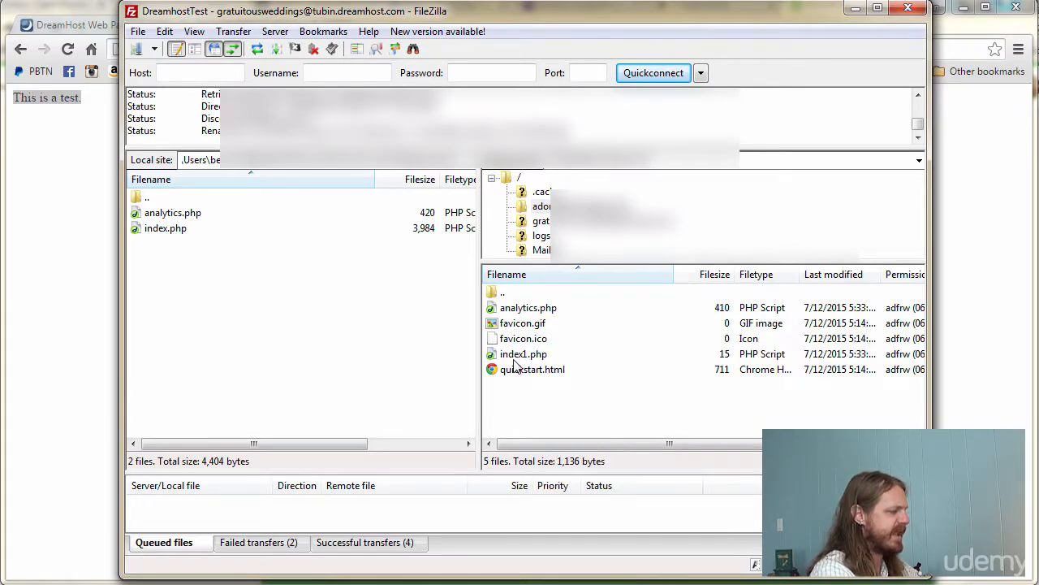
- Download index1.php from the server and select the new local copy
double_click(527, 360)
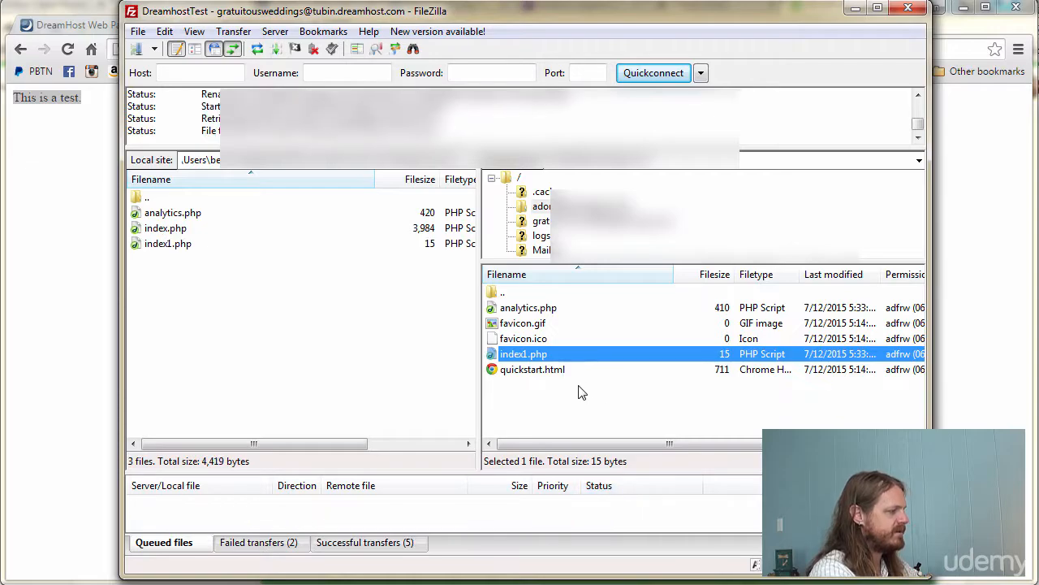
click(173, 243)
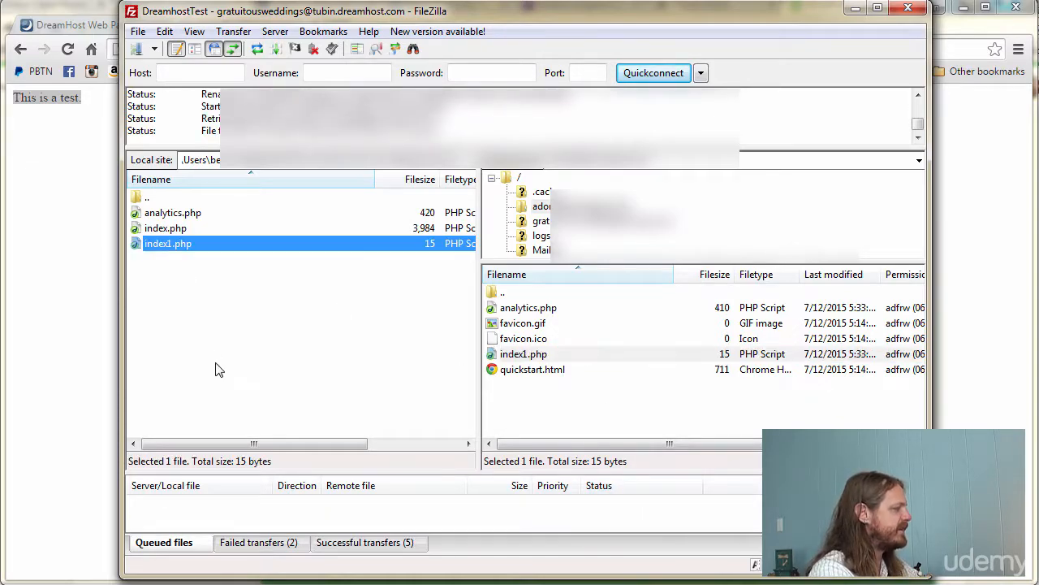
click(391, 347)
click(177, 244)
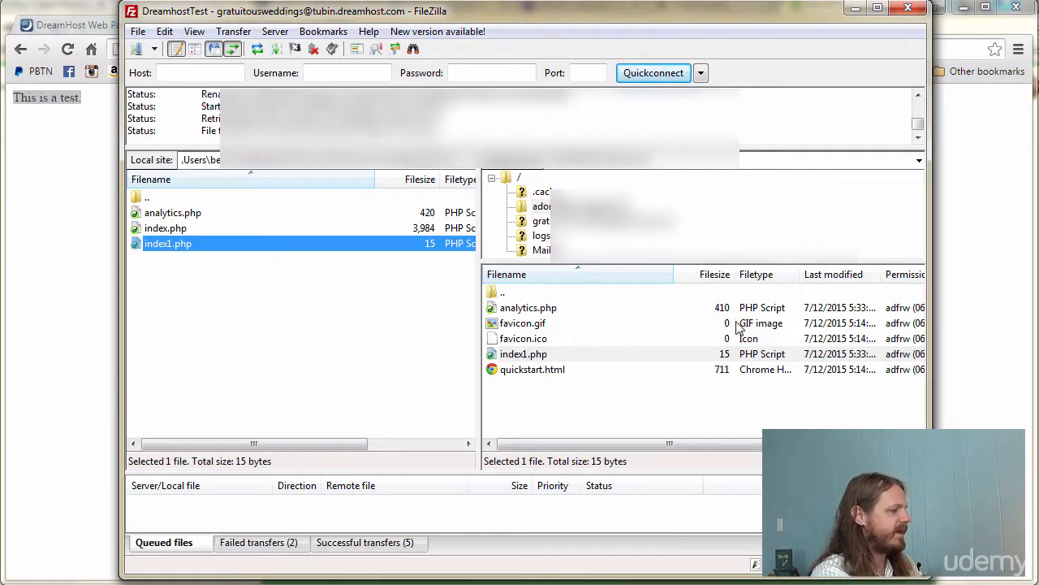
drag(744, 447, 810, 446)
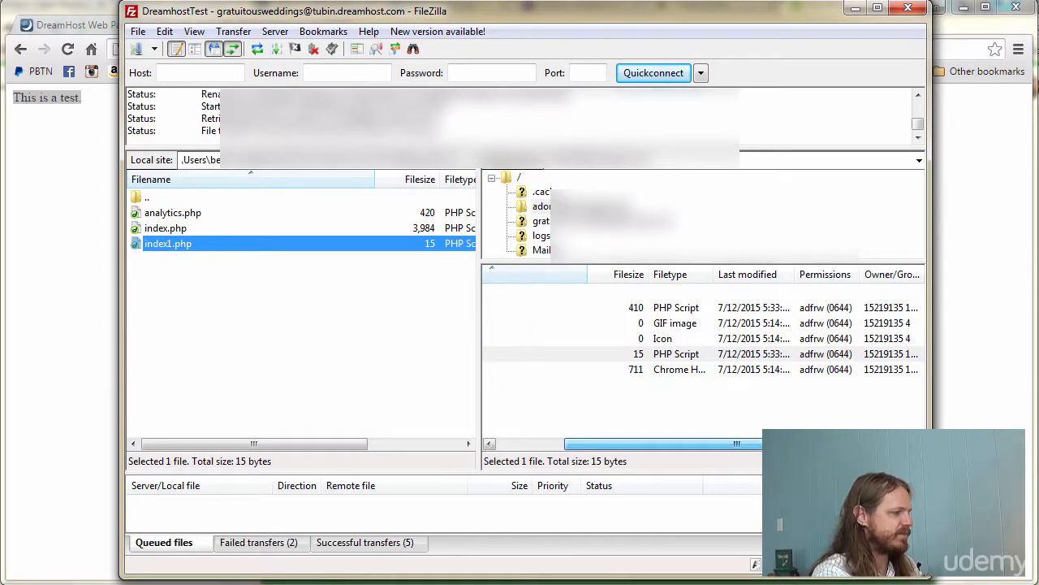
- Toggle execute permissions on index1.php, then revert them and confirm the permissions at 0644
right_click(843, 359)
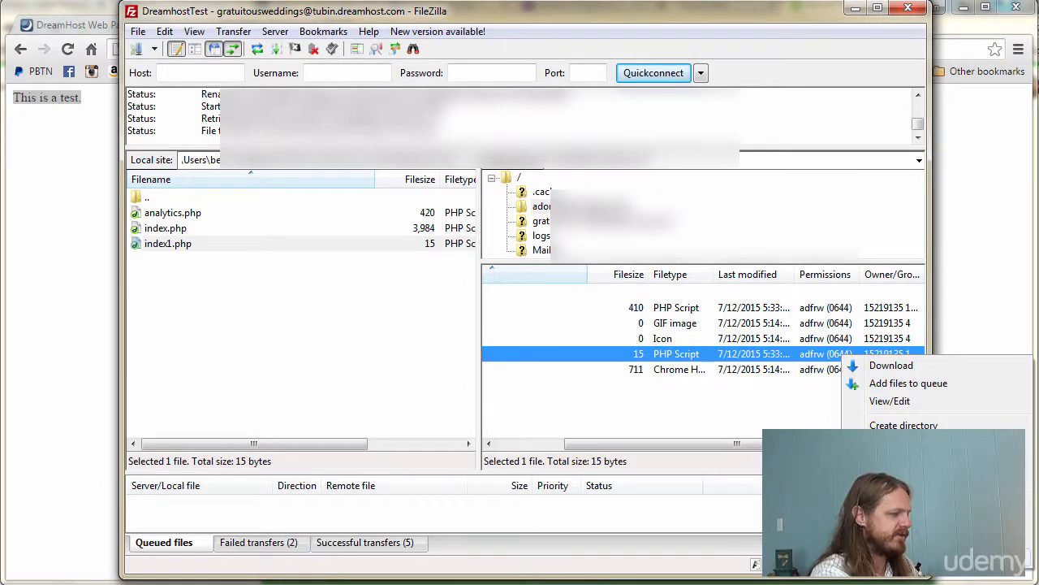
click(903, 557)
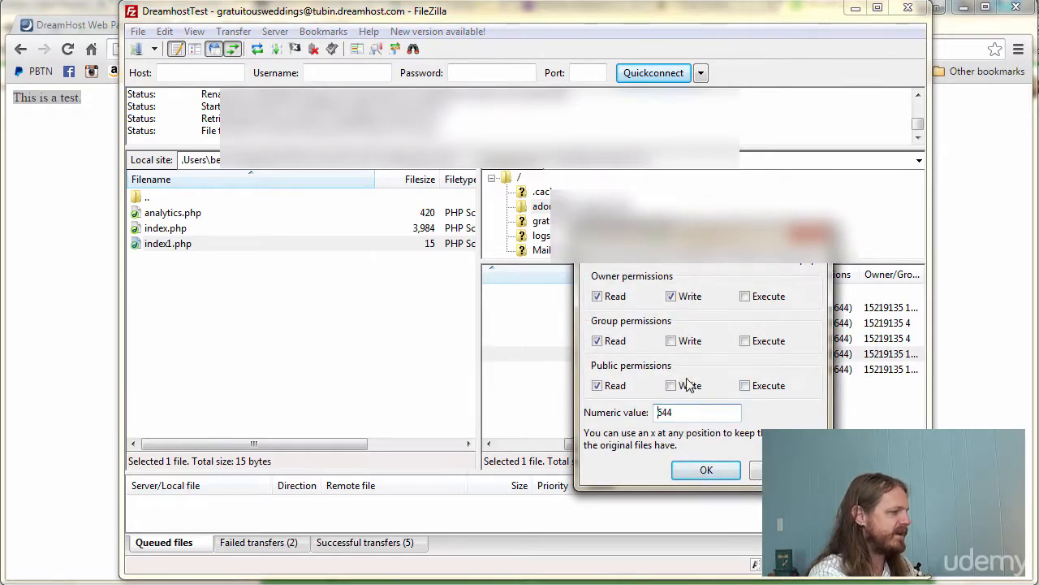
click(747, 298)
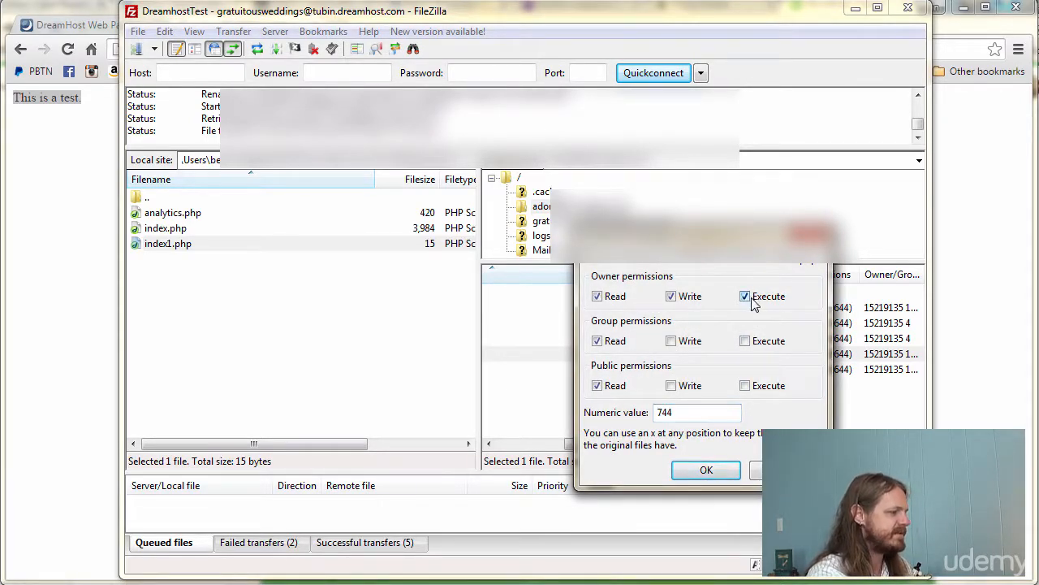
click(745, 342)
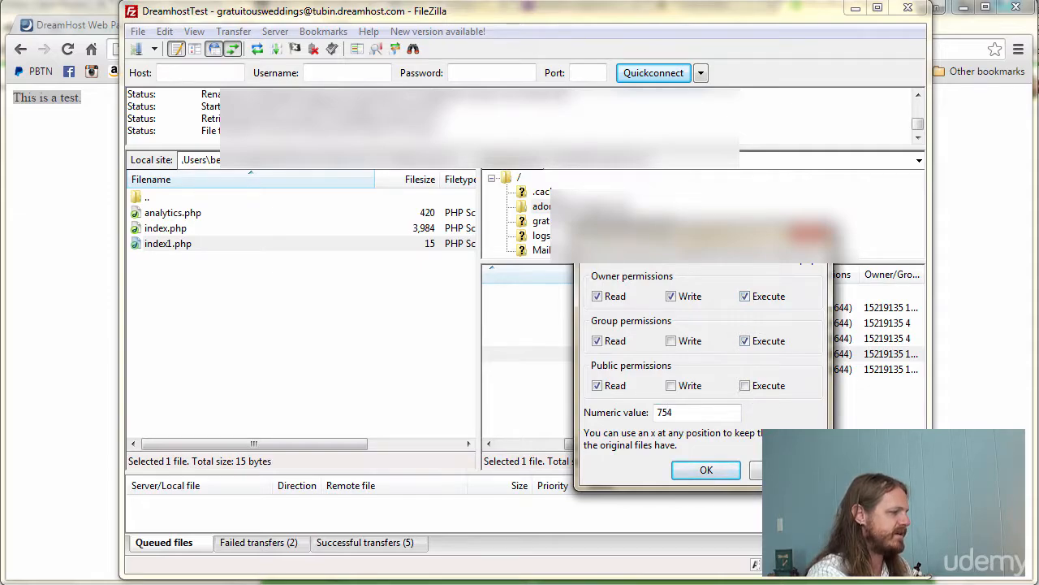
click(747, 387)
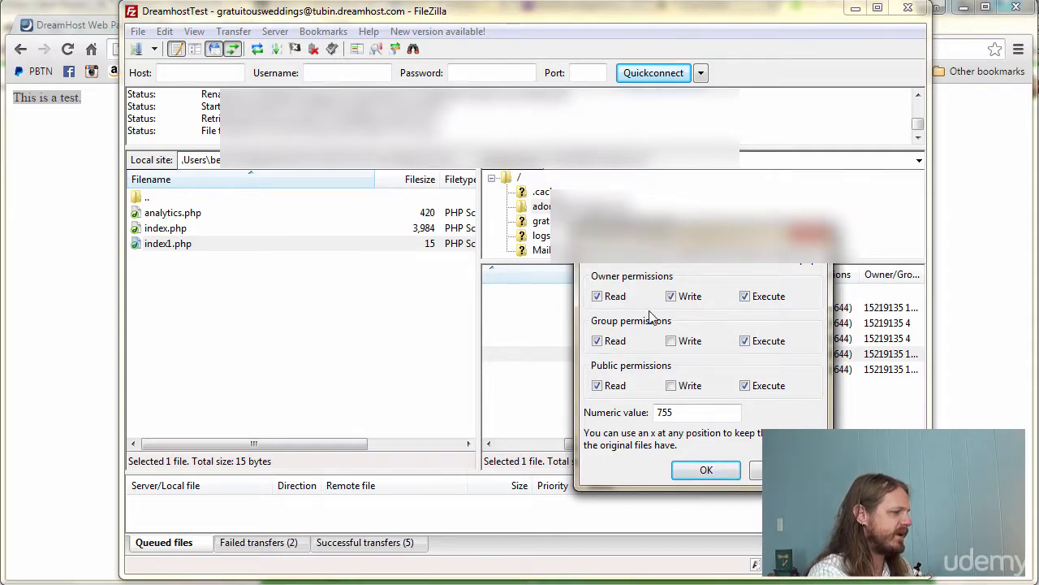
click(745, 296)
click(745, 341)
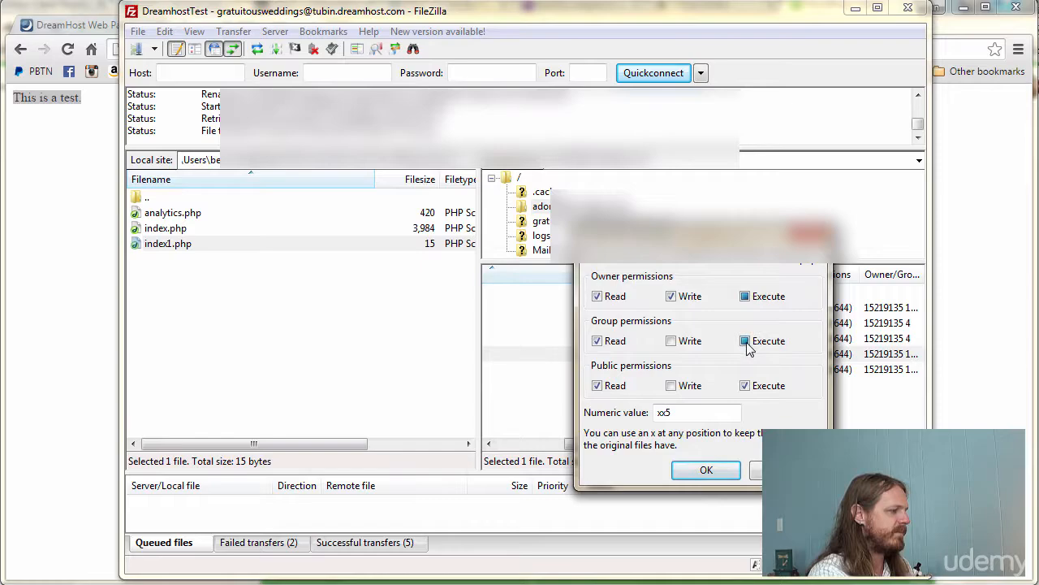
click(744, 386)
click(744, 385)
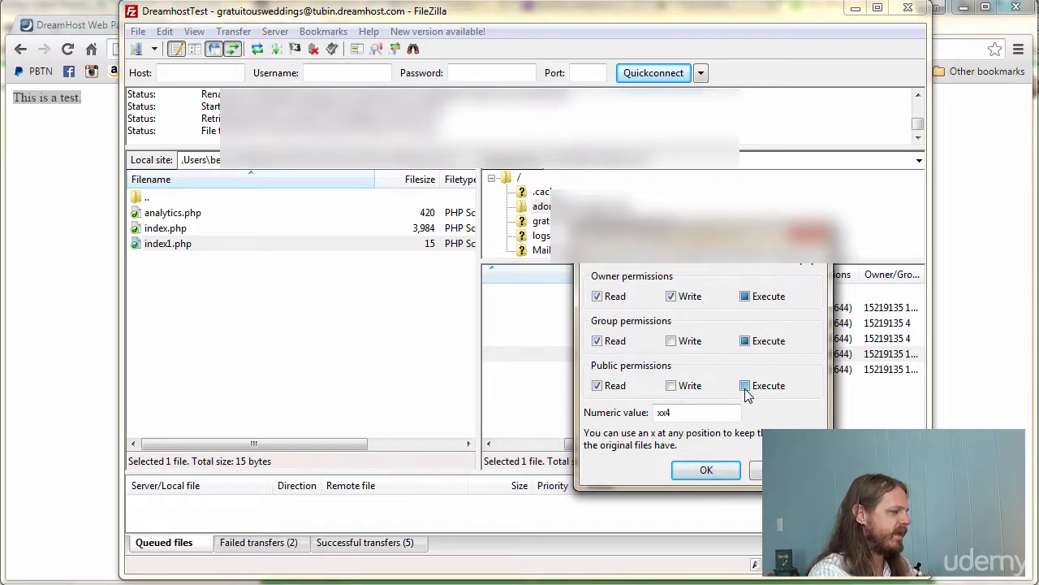
click(746, 343)
click(745, 297)
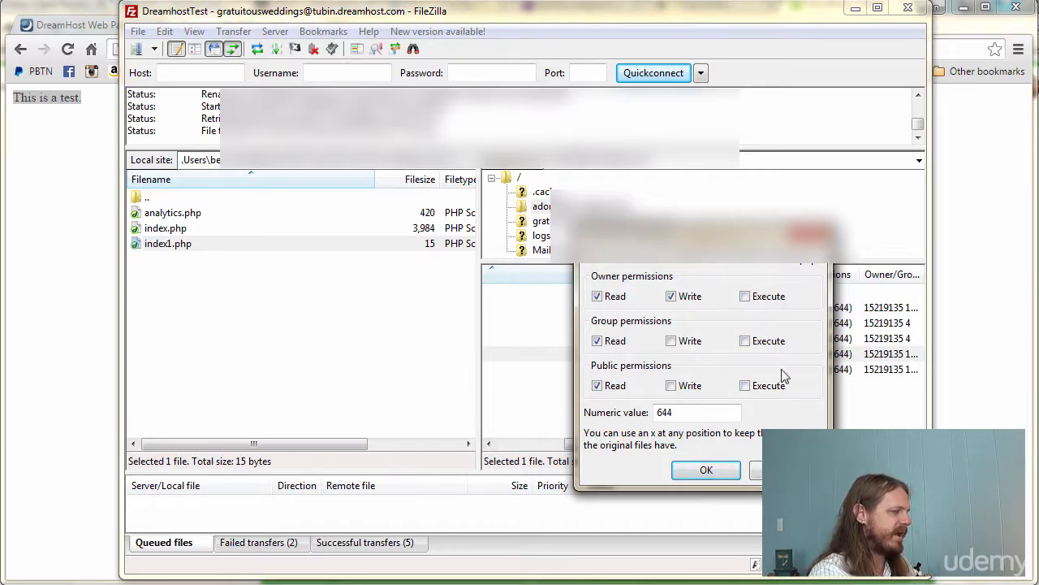
click(730, 470)
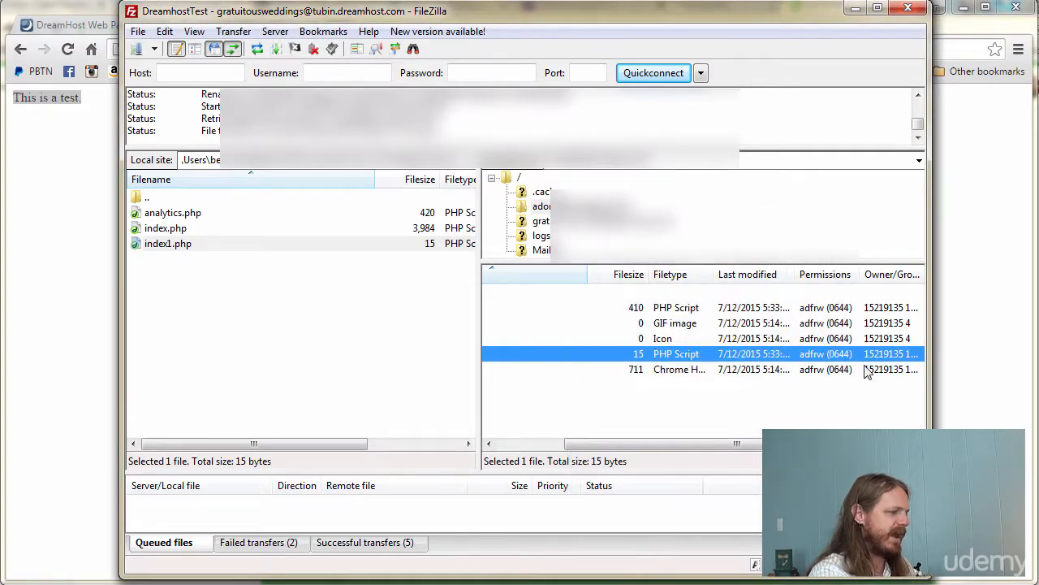
- Drag the pane splitter to widen the server file list so every column shows
right_click(804, 363)
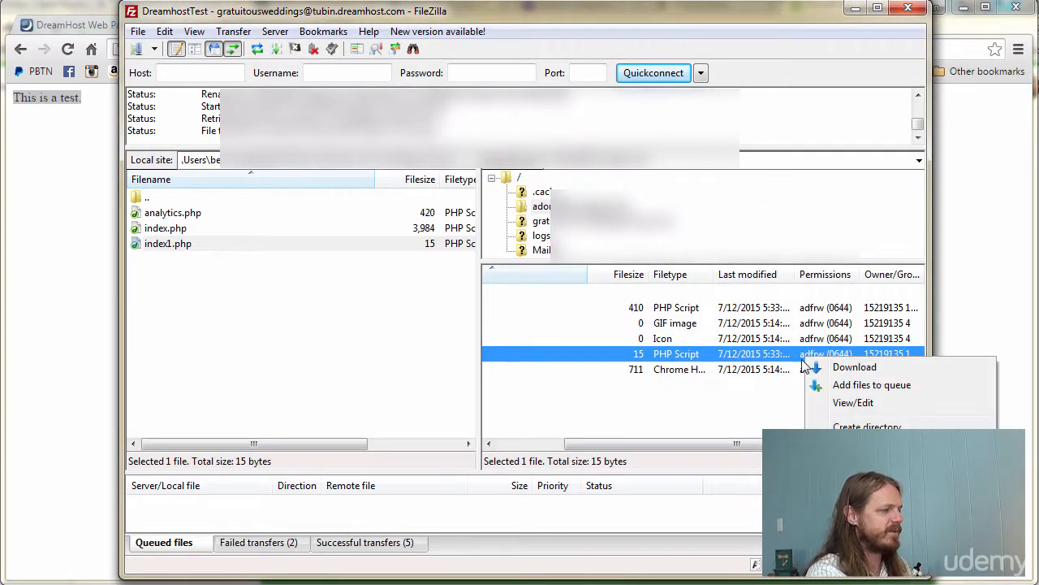
click(584, 444)
click(592, 418)
drag(605, 440, 538, 443)
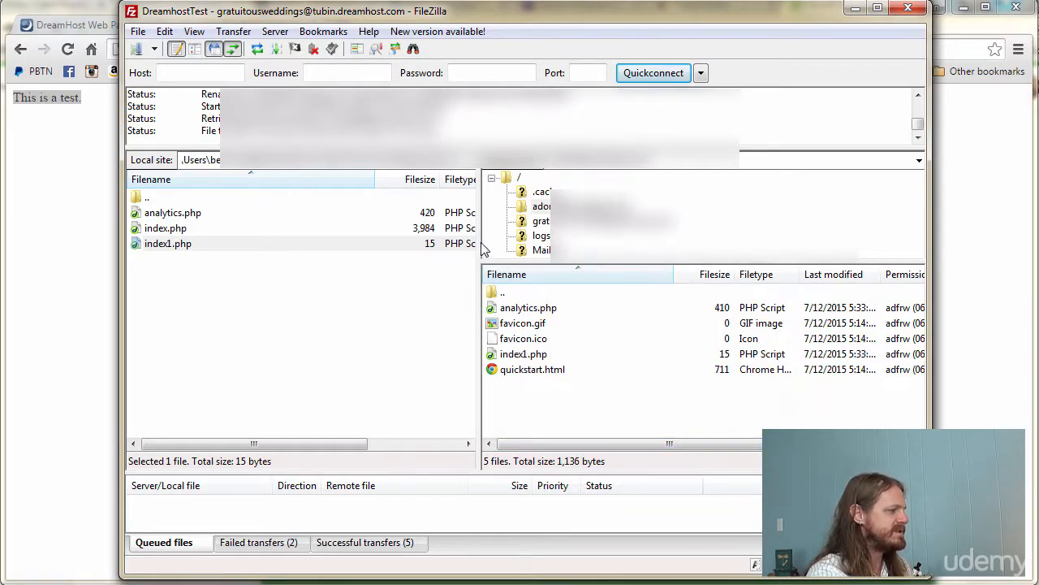
drag(479, 242, 279, 241)
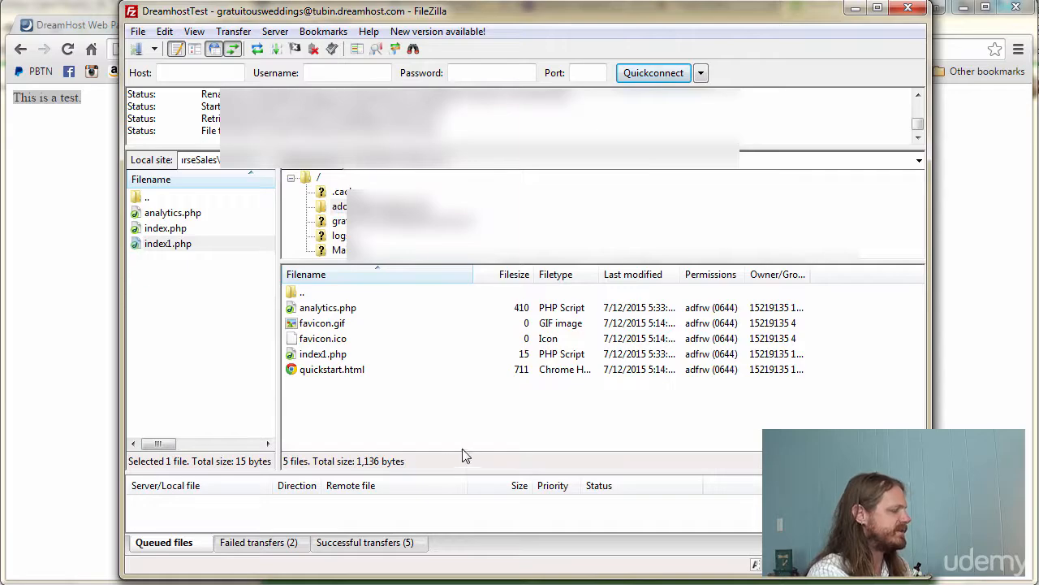
- Create a new folder named test on the server
right_click(422, 419)
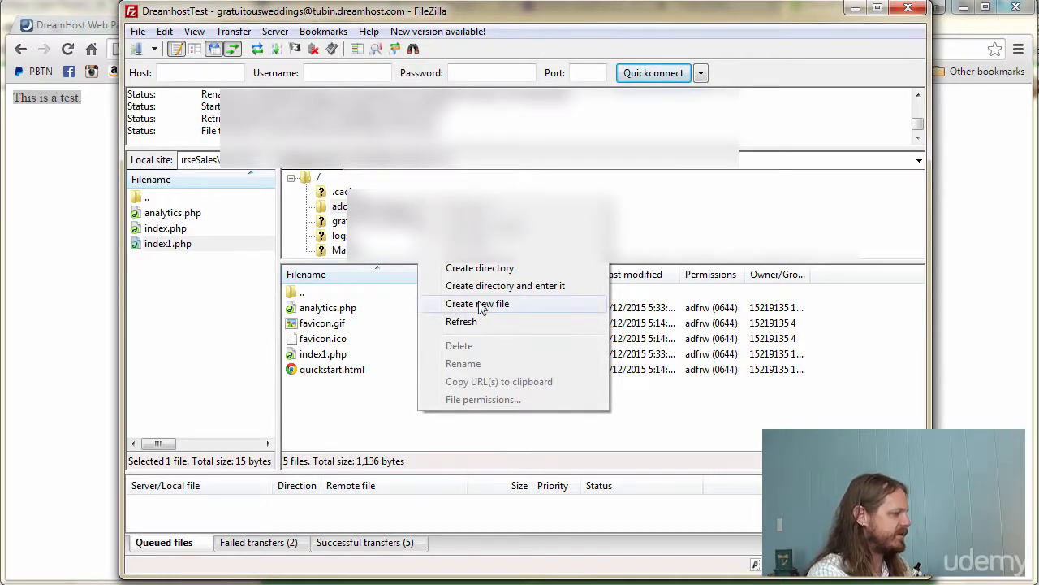
click(479, 268)
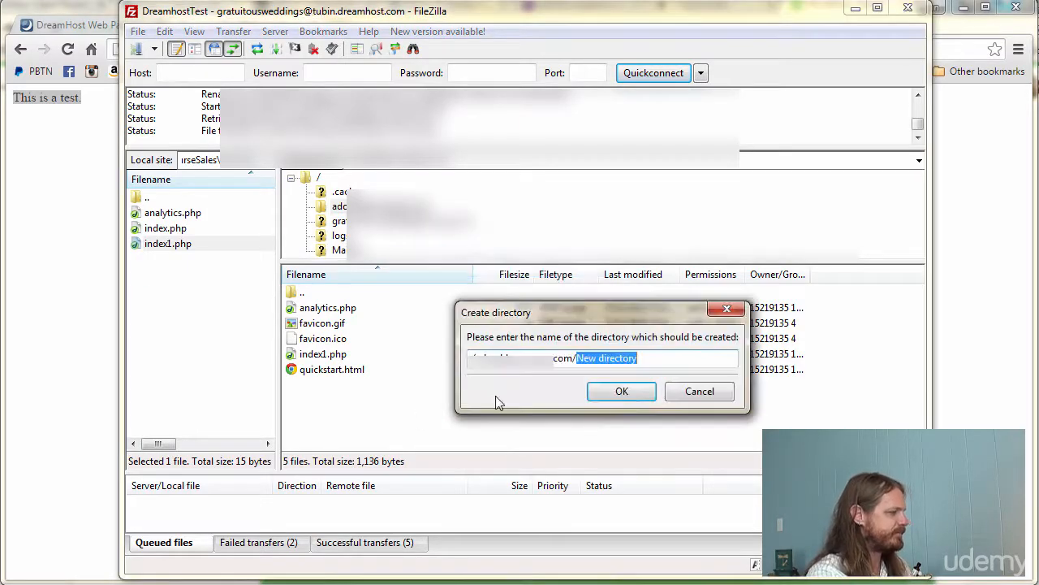
text(test)
click(639, 391)
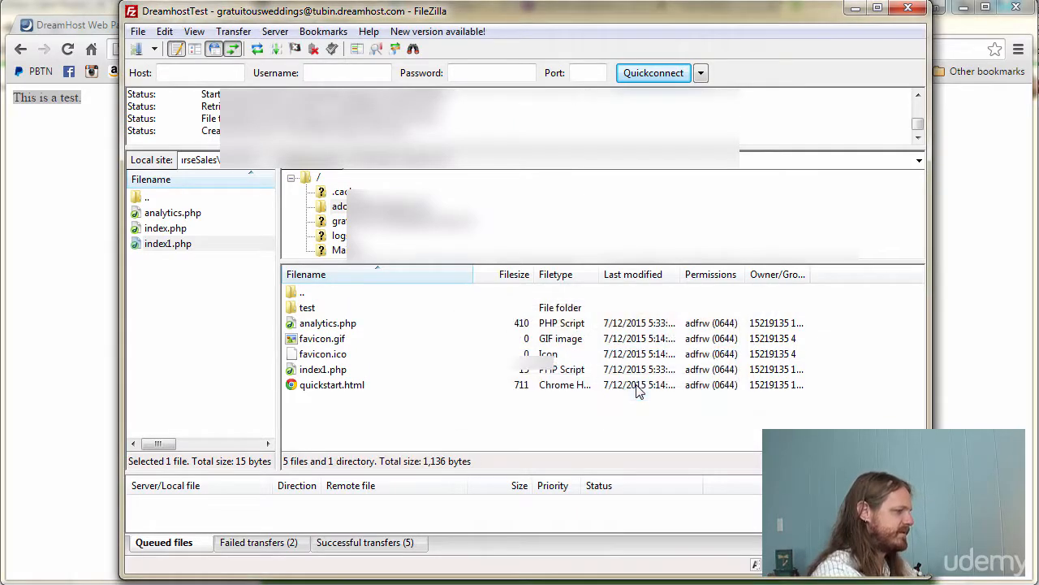
- Open the test folder and create an empty file named index.html inside it
double_click(307, 311)
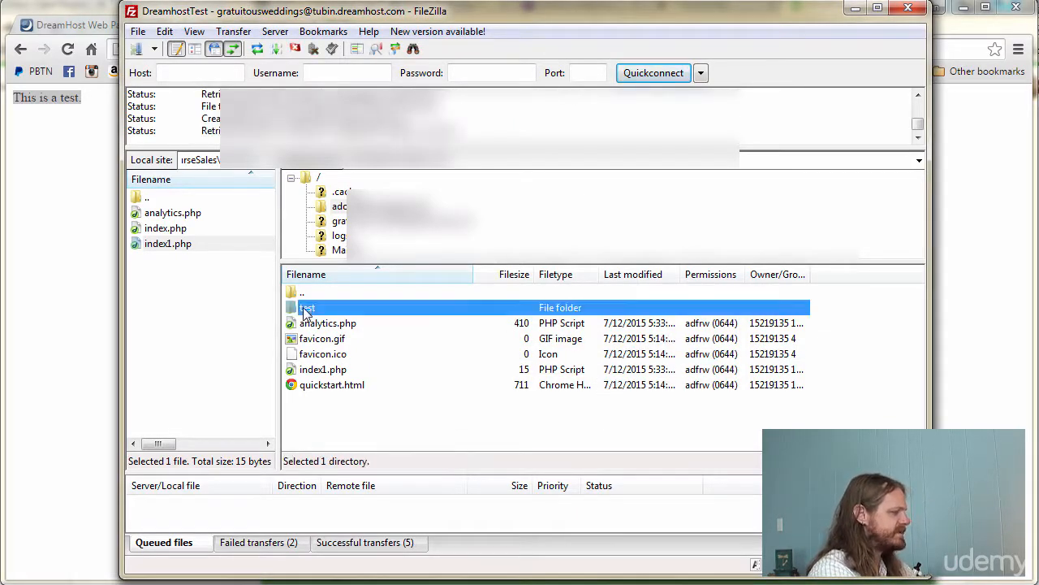
right_click(438, 359)
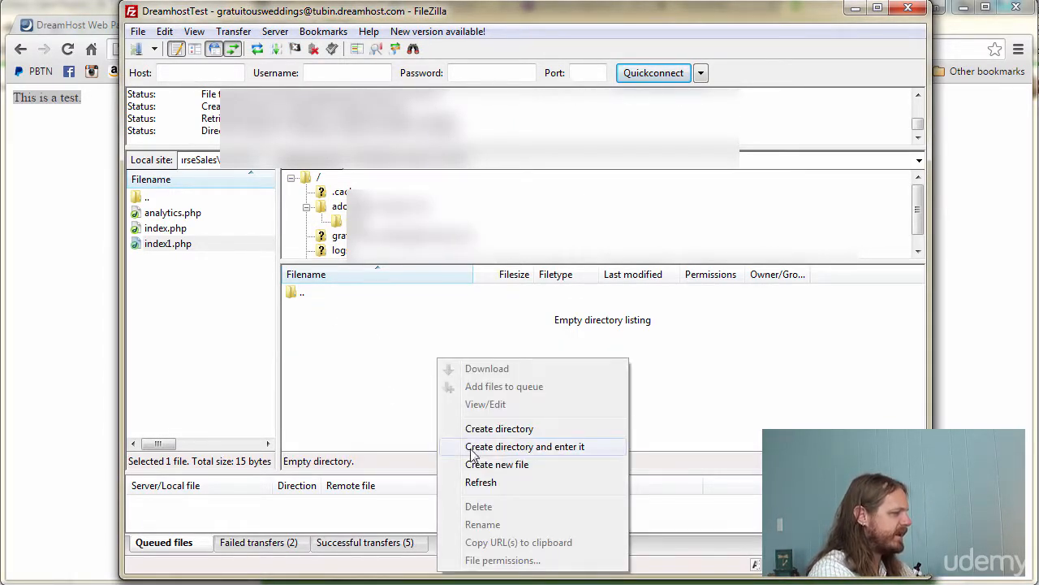
click(504, 465)
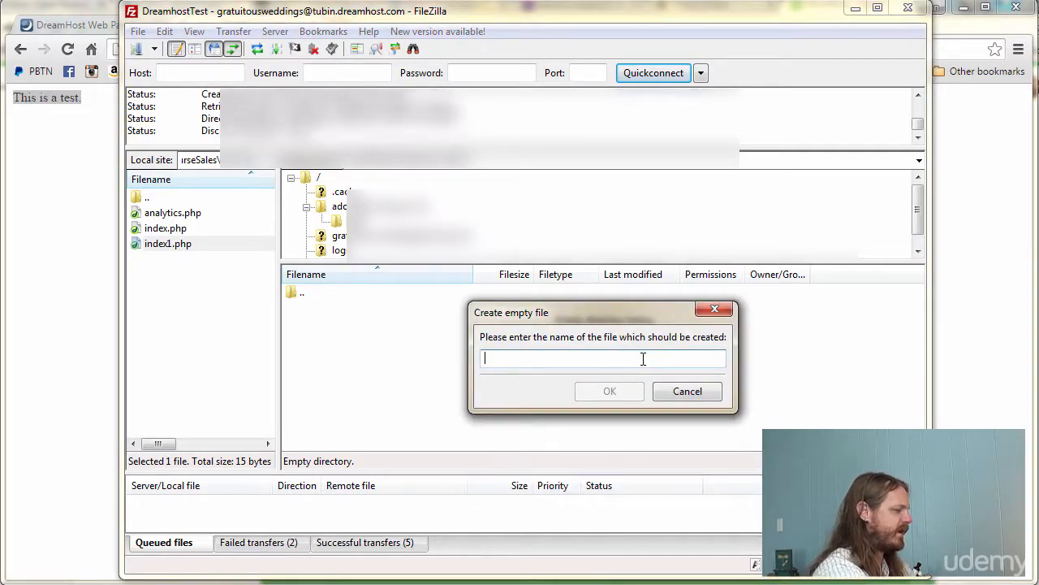
text(index.htm)
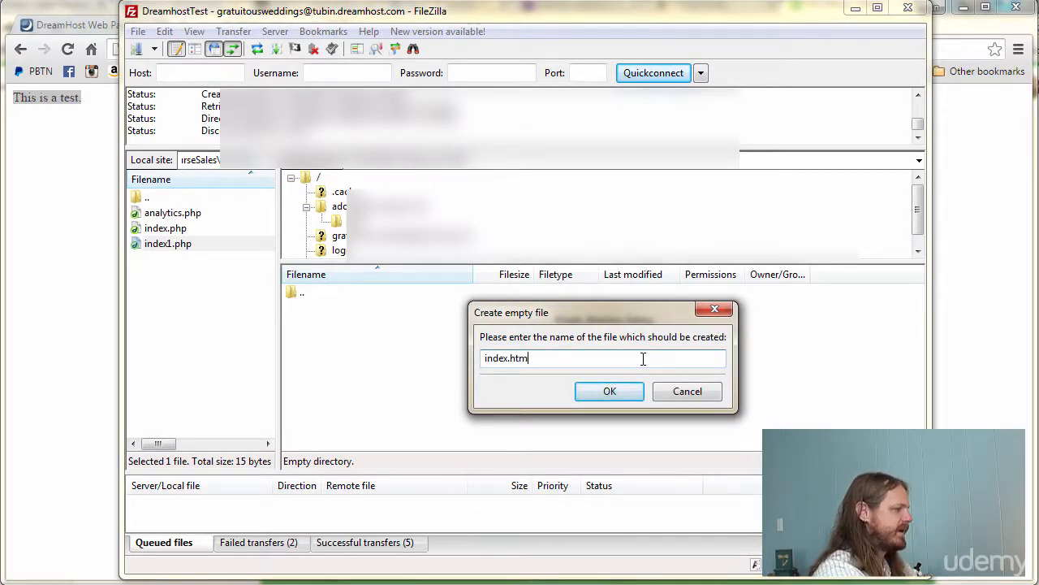
text(l)
key(Return)
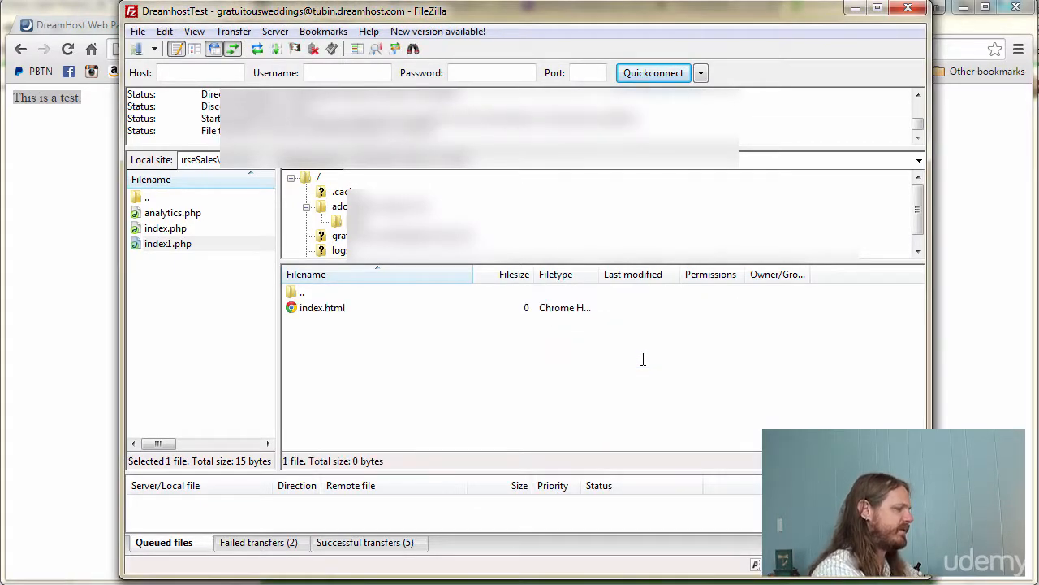
- Select the remote index.html and review its context menu without choosing an action
click(319, 311)
right_click(331, 307)
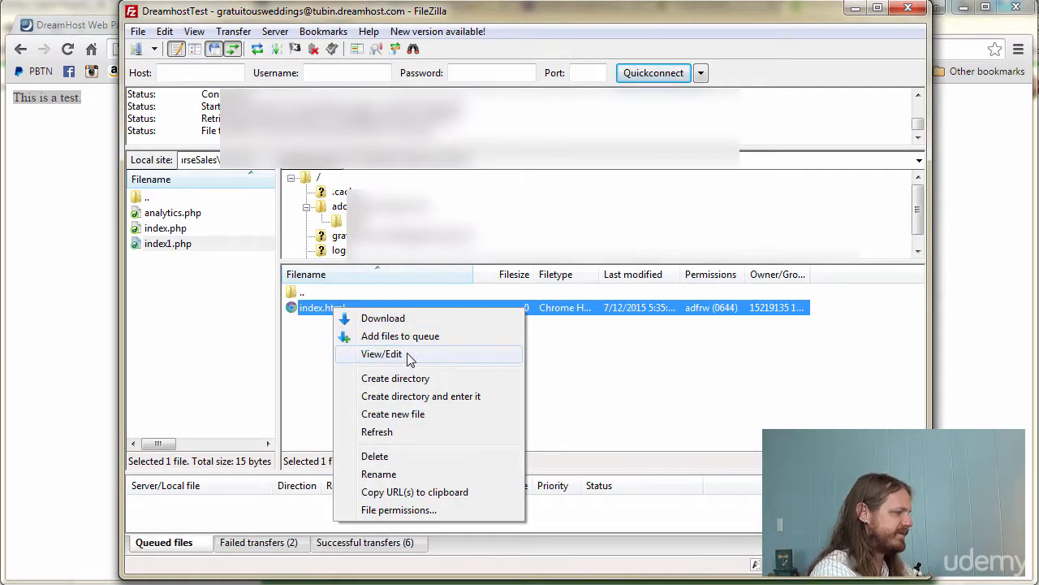
click(308, 307)
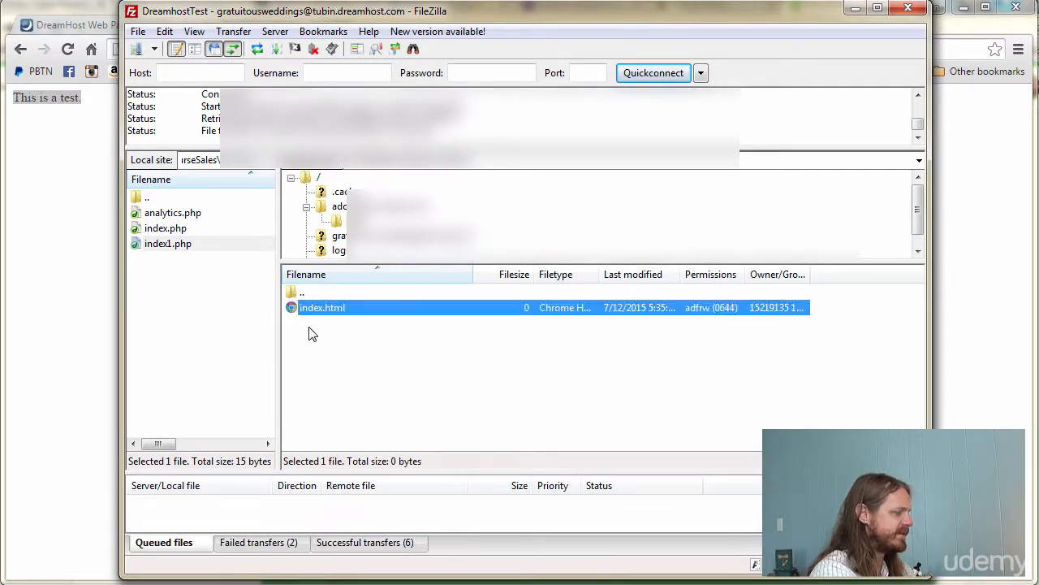
click(313, 333)
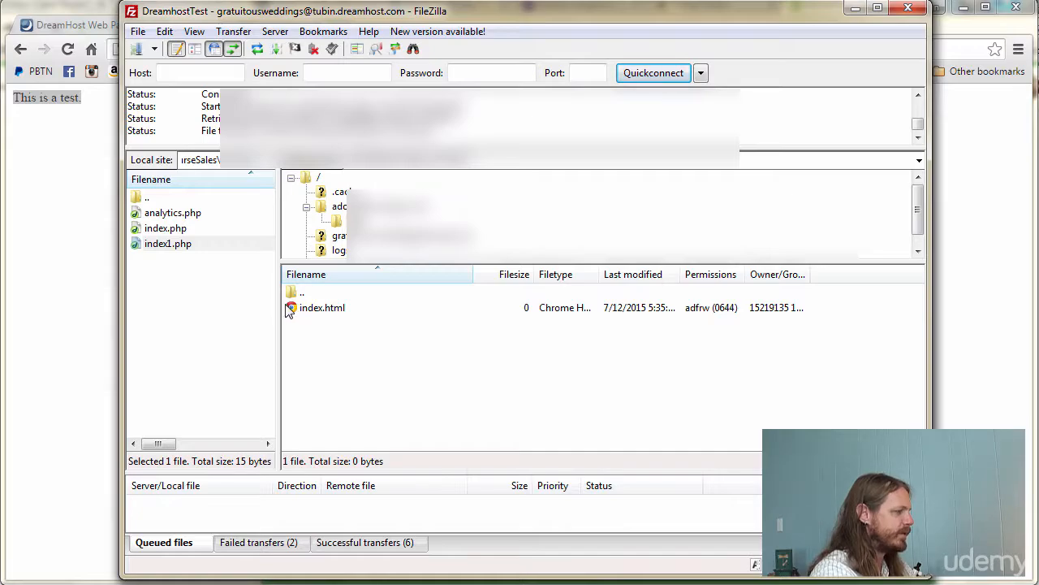
right_click(320, 308)
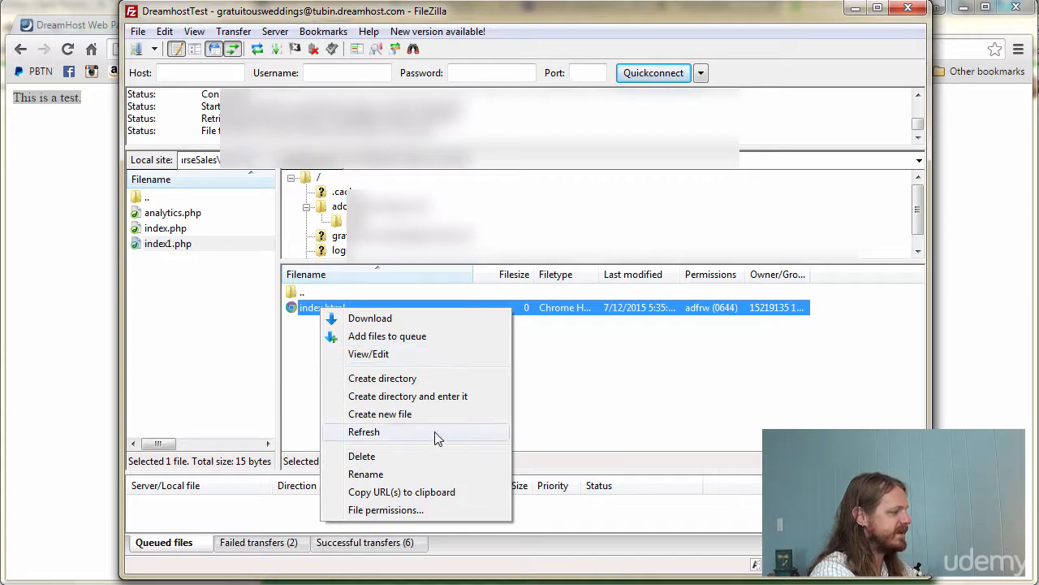
click(650, 374)
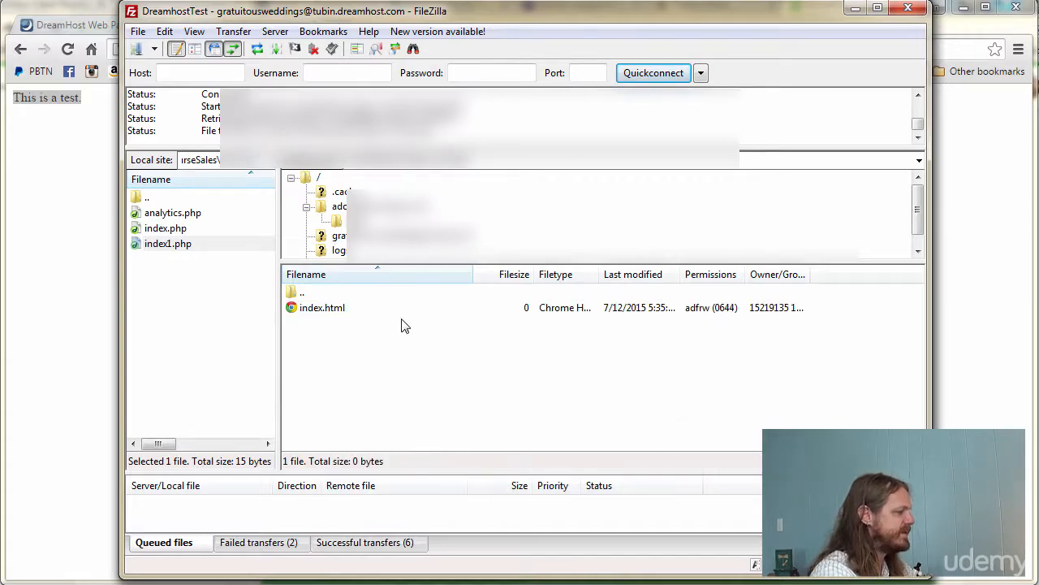
- Download index.html to the local folder and find the downloaded copy
double_click(340, 314)
click(174, 288)
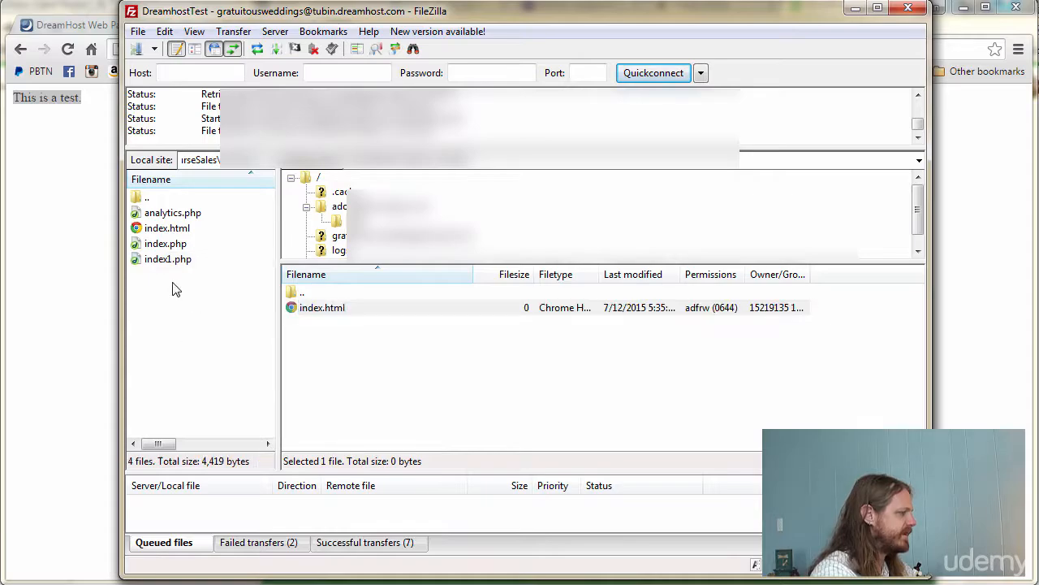
click(171, 230)
click(203, 359)
click(172, 231)
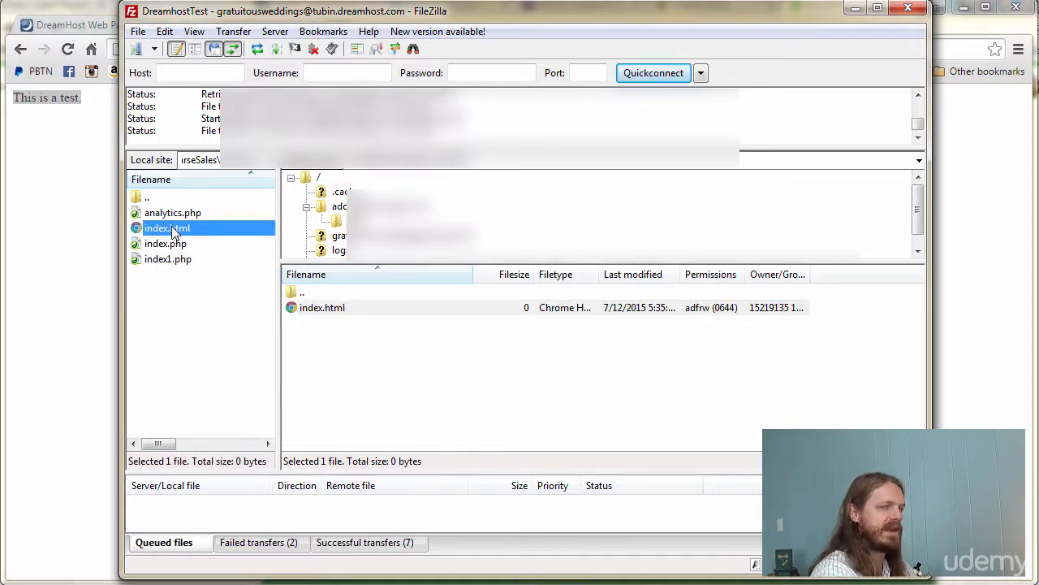
click(186, 343)
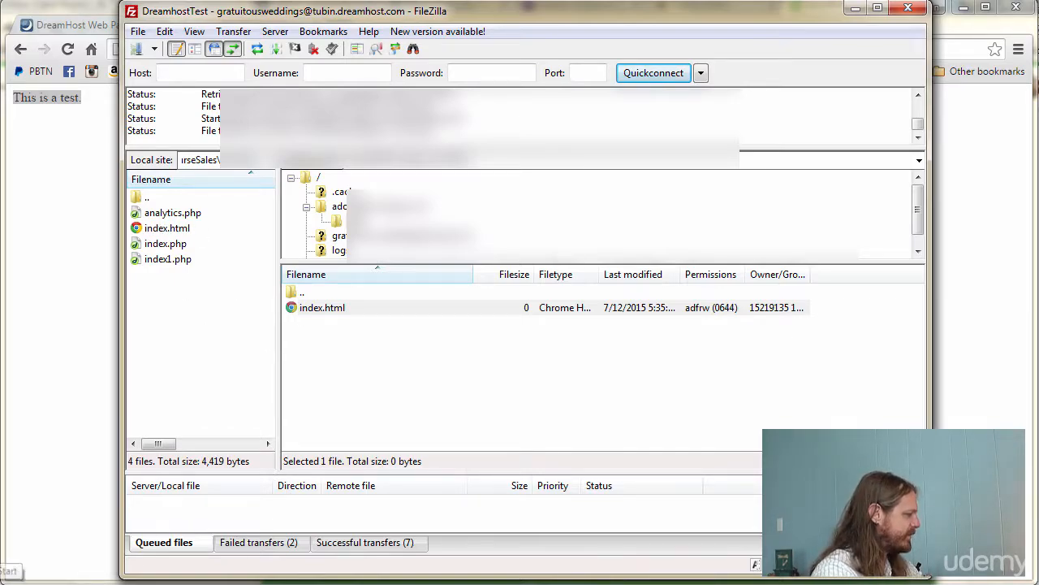
click(13, 572)
- Write 'This is the Test Folder' into index.html in Dreamweaver 8, save, and approve the upload
click(68, 255)
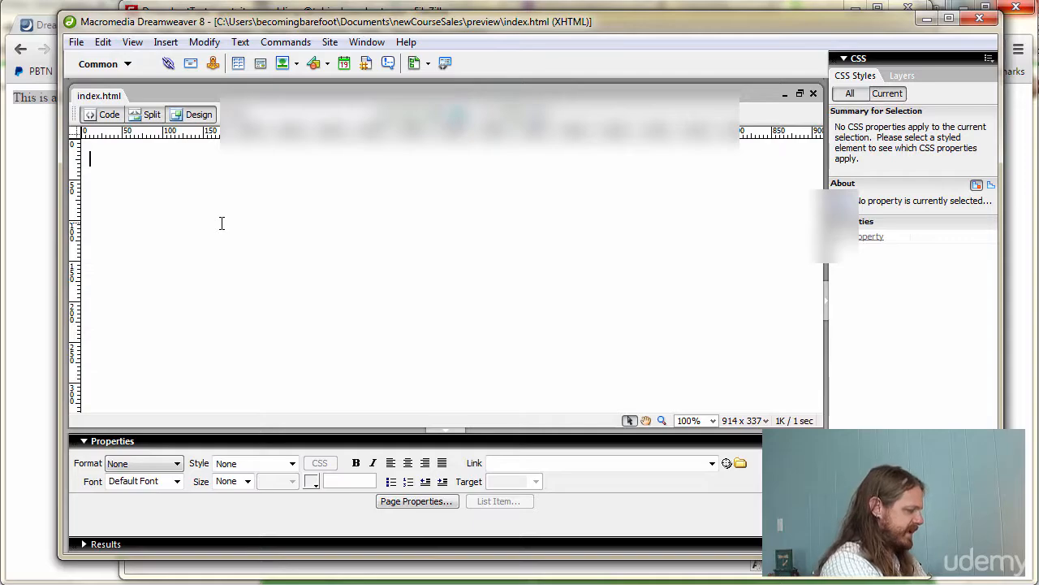
text(This is the Test Folder)
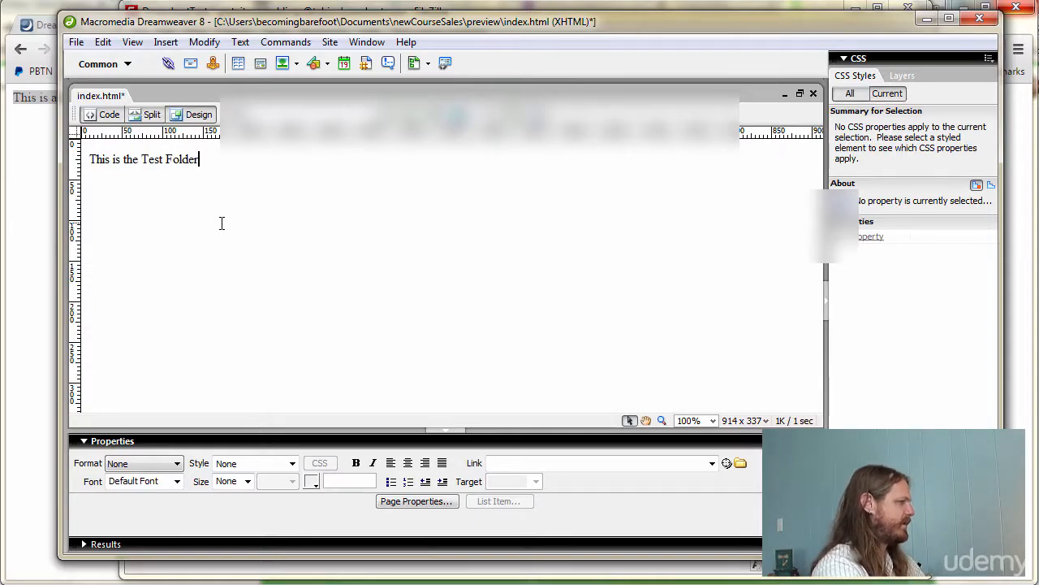
key(ctrl+s)
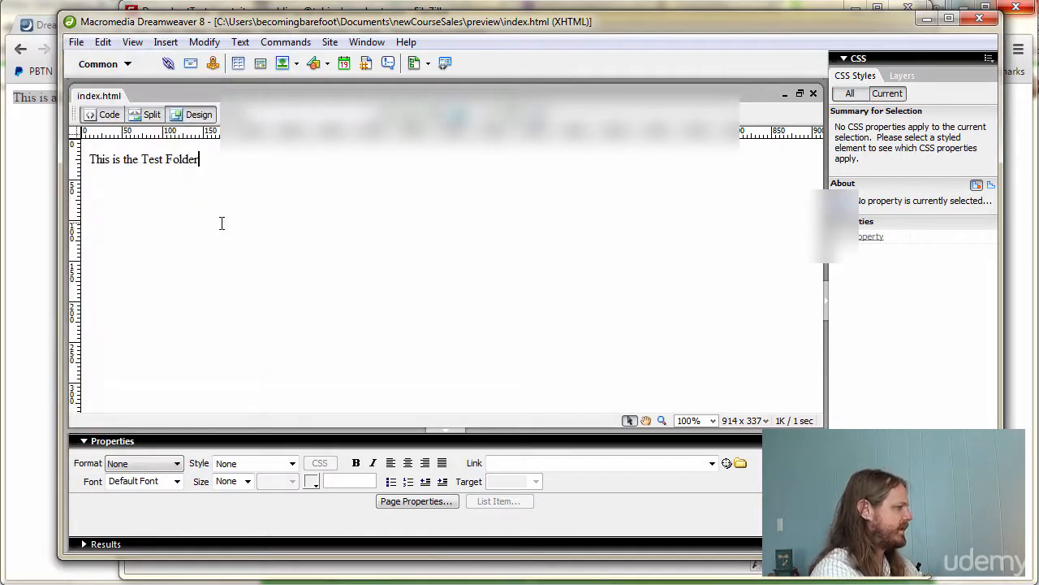
click(979, 18)
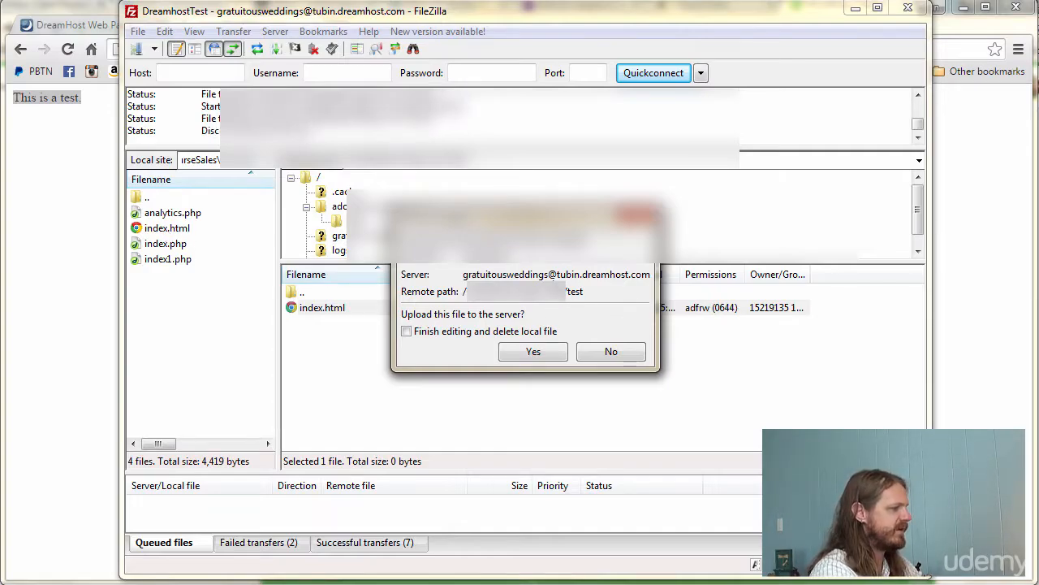
click(539, 352)
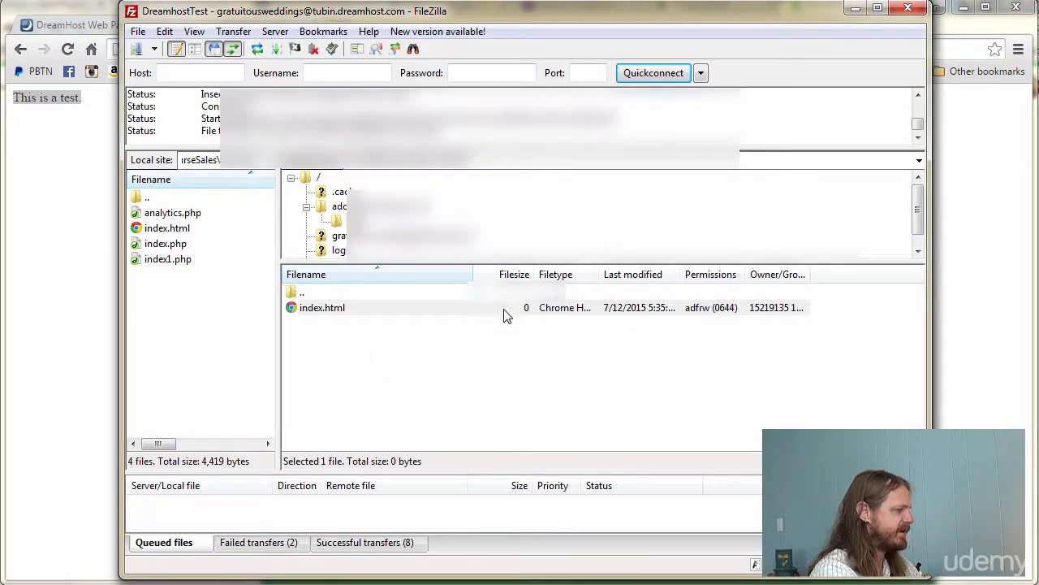
click(32, 200)
- Append test to the site URL in Chrome to view 'This is the Test Folder'
click(382, 47)
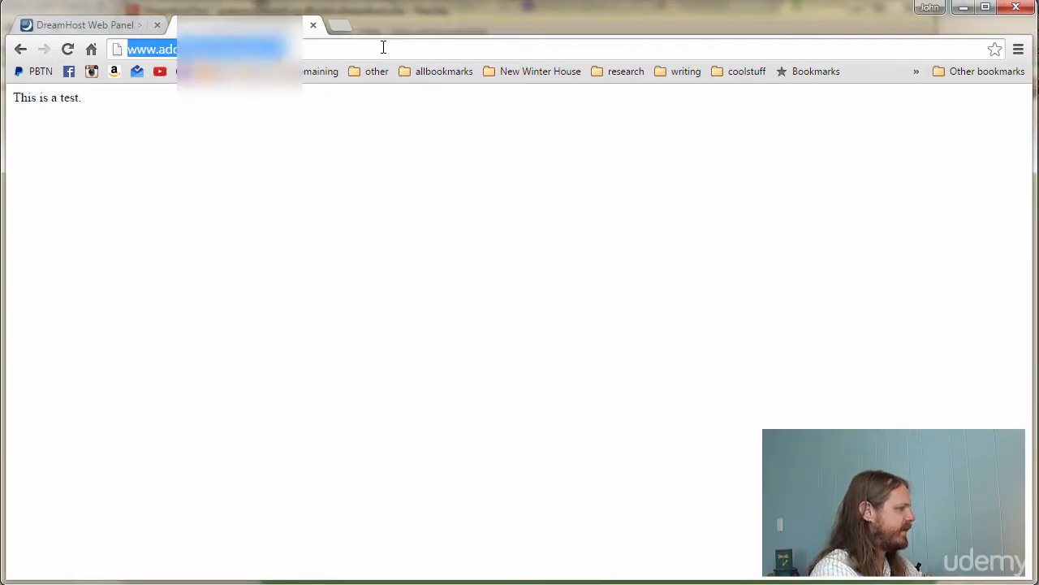
click(384, 49)
text(test)
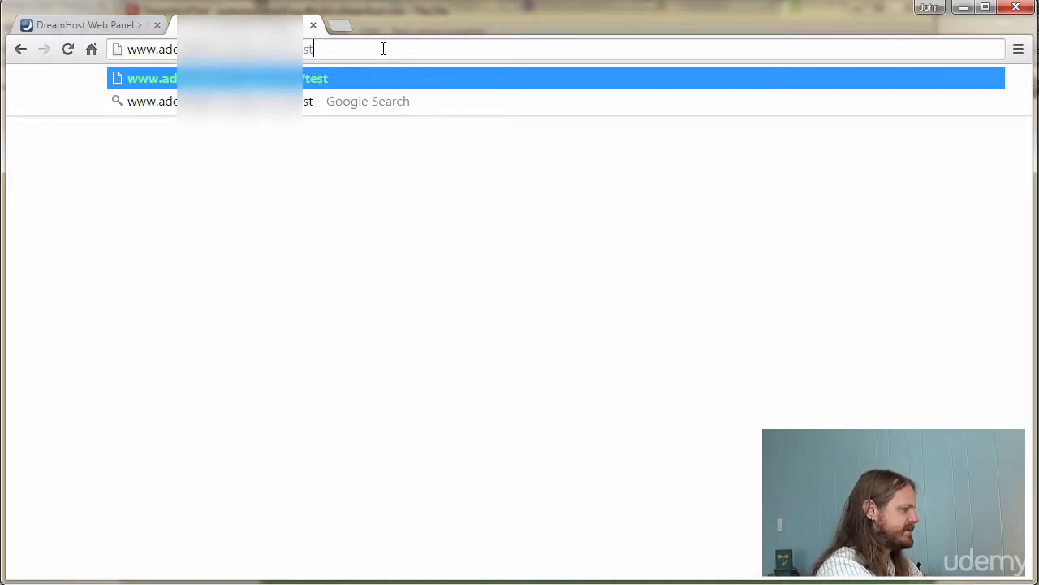
key(Return)
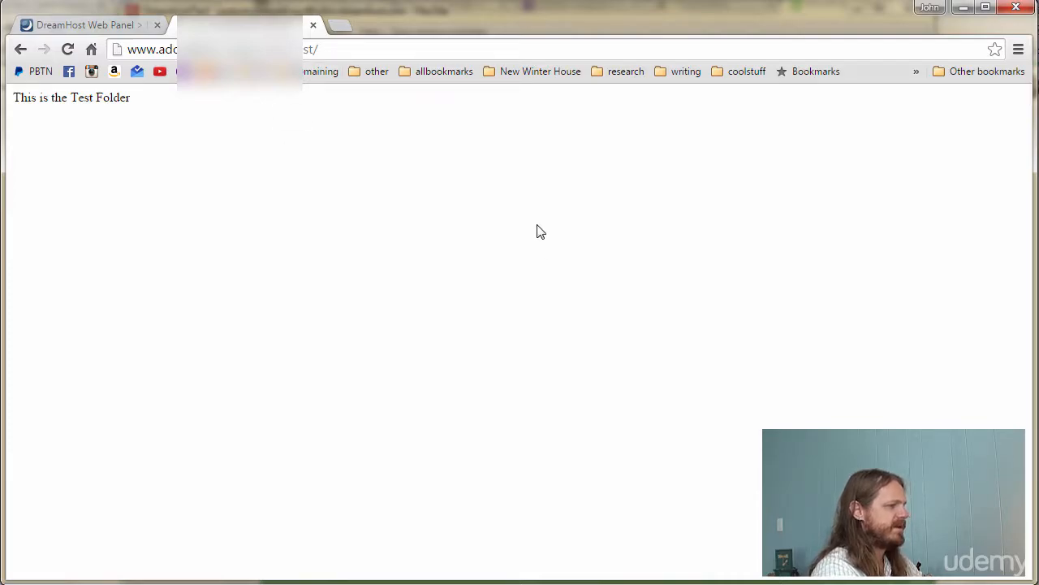
click(385, 583)
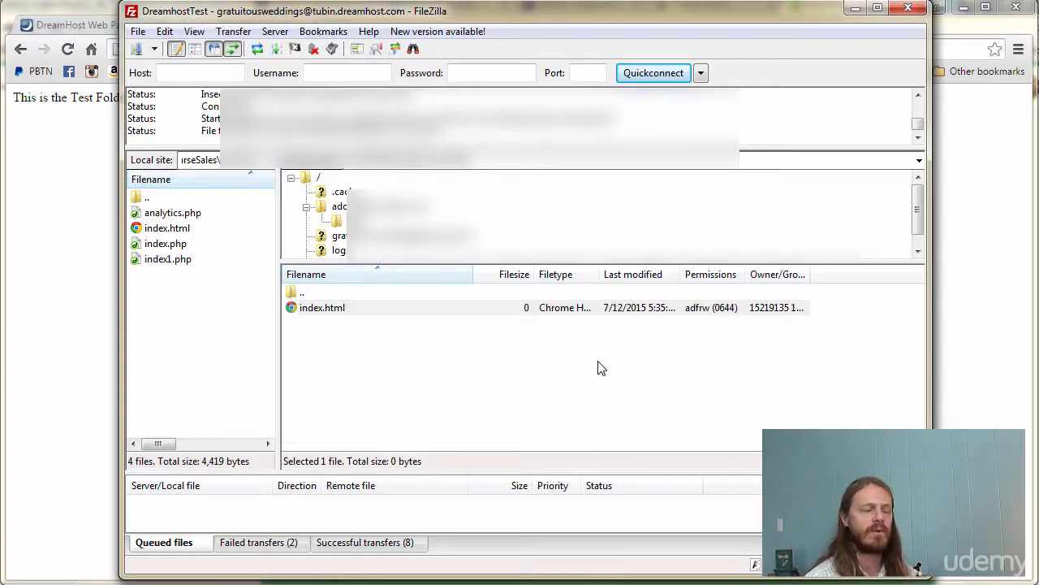
- Go up two levels from test to the server's home directory and select Maildir
double_click(303, 292)
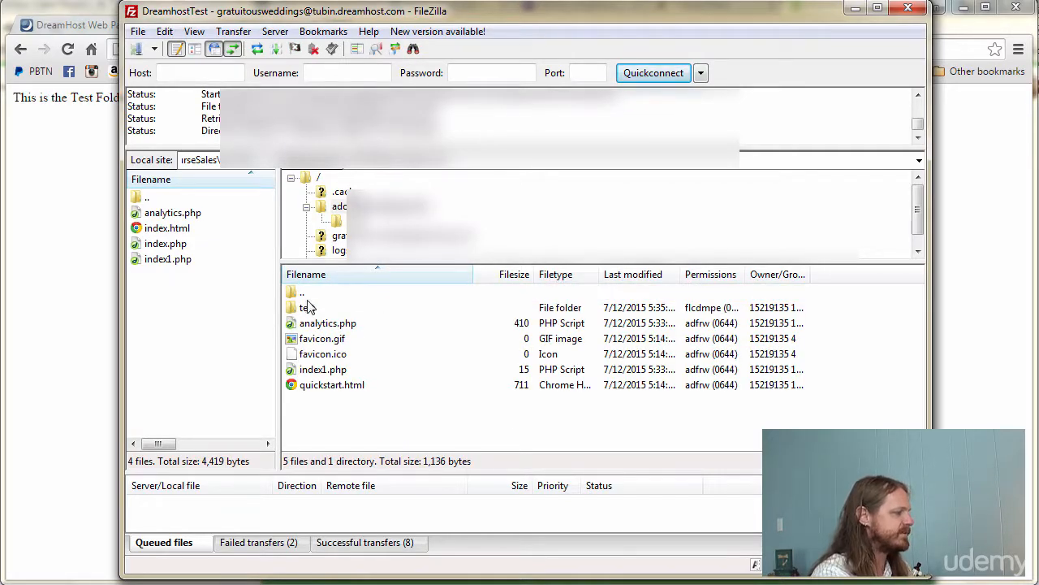
double_click(305, 292)
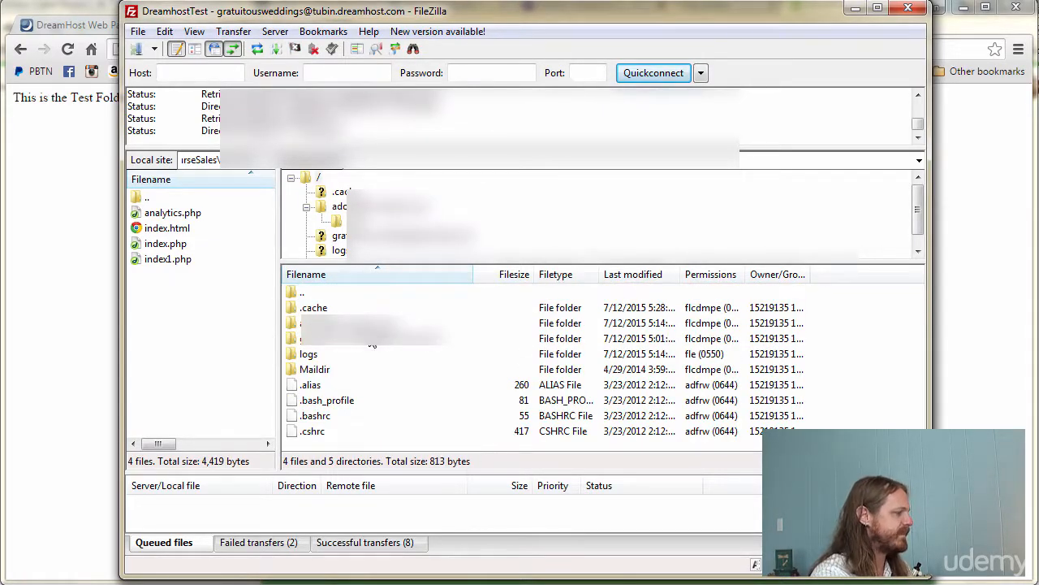
click(320, 370)
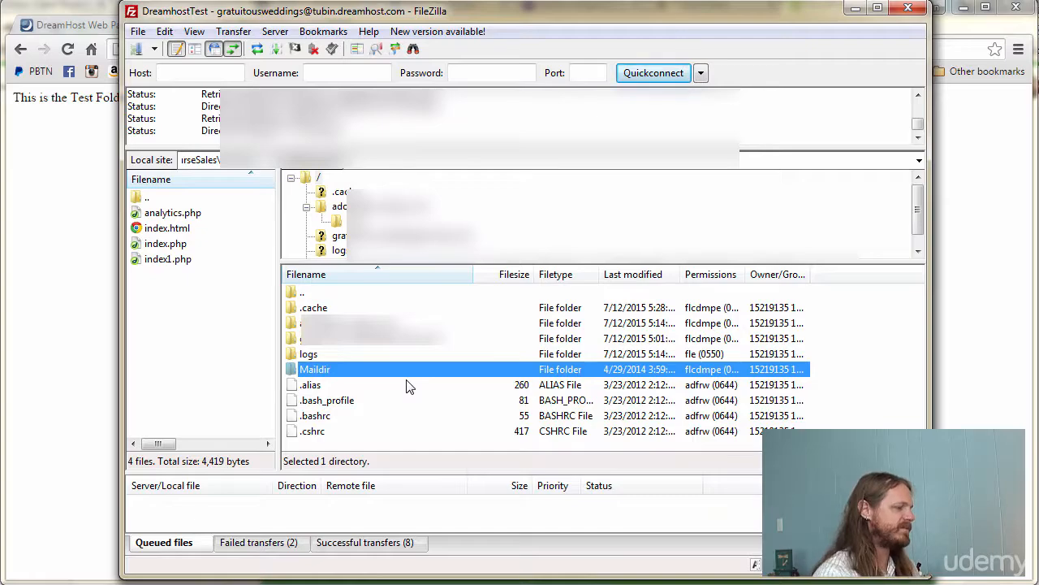